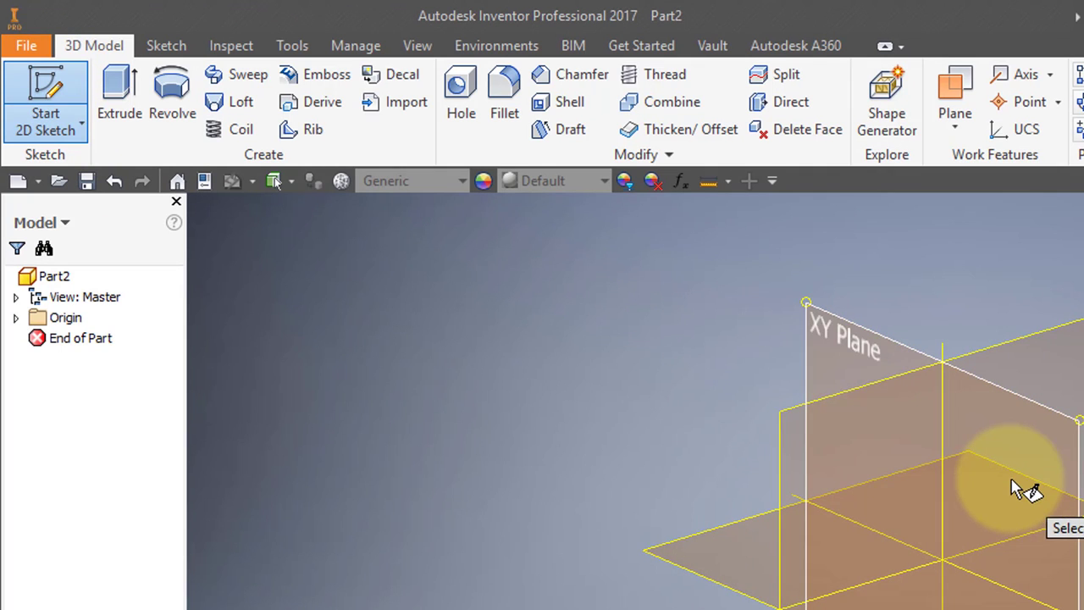
# Sketch a centre-point rectangle of 4.375 by 1.375 in on the XY plane, centred on the origin, and finish the sketch.
pyautogui.moveTo(1021, 497); pyautogui.dragTo(688, 436, button='middle')
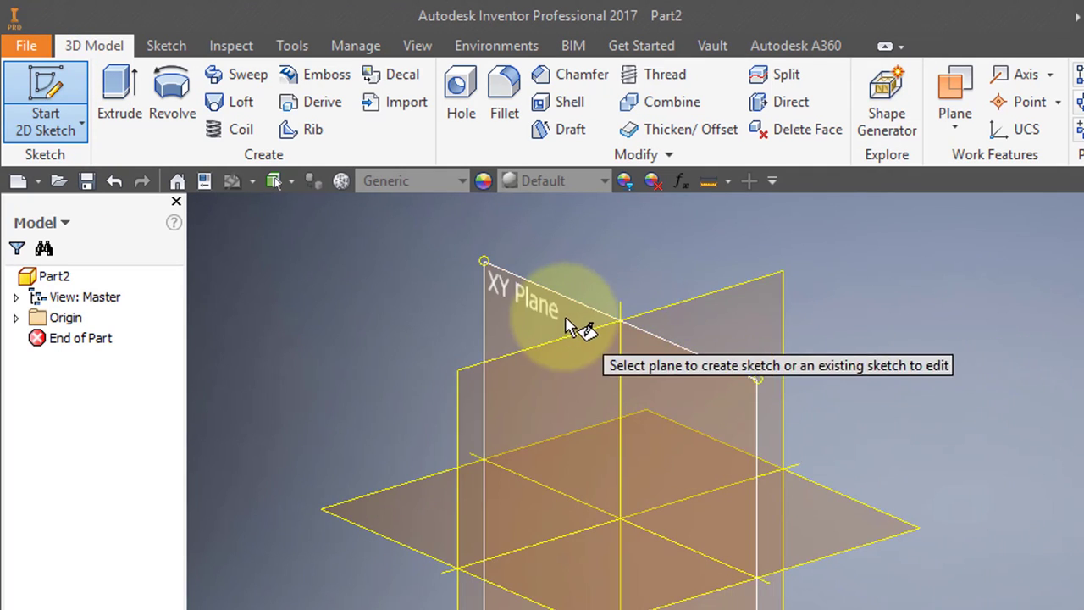
pyautogui.click(564, 307)
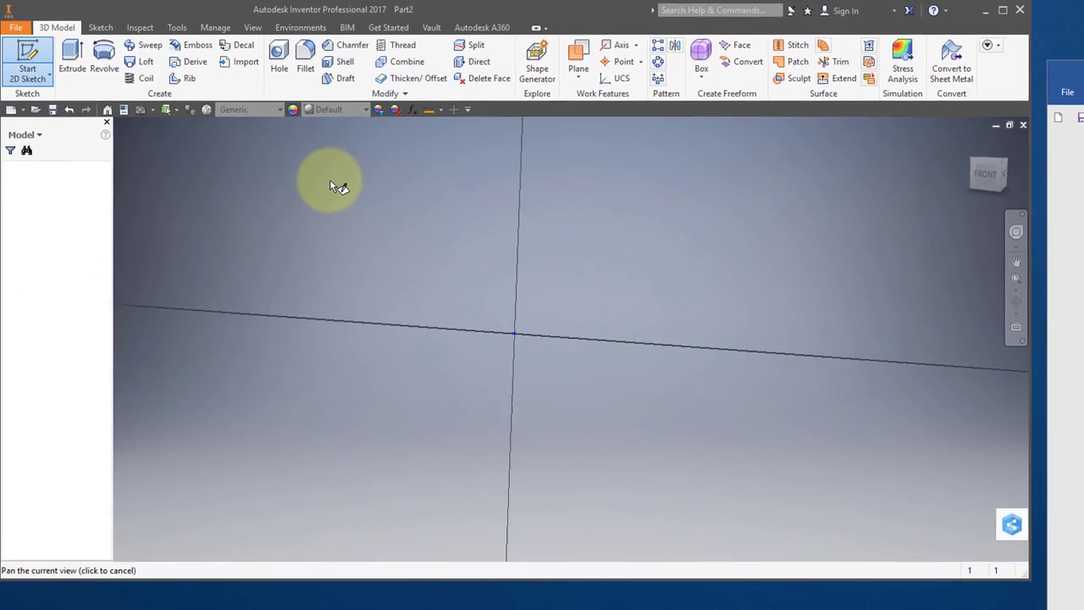
pyautogui.click(170, 53)
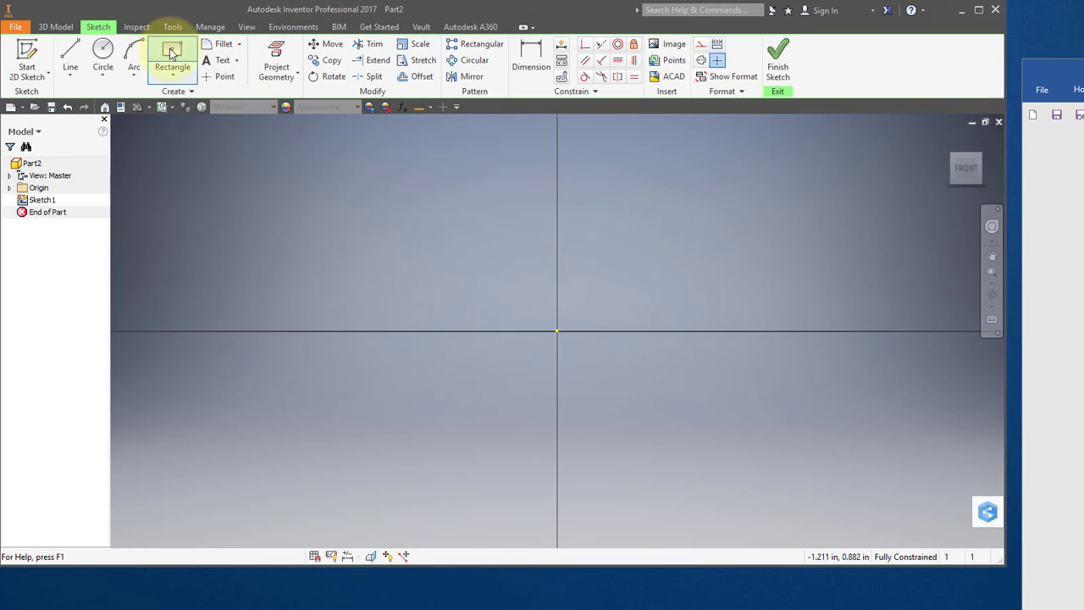
pyautogui.click(171, 53)
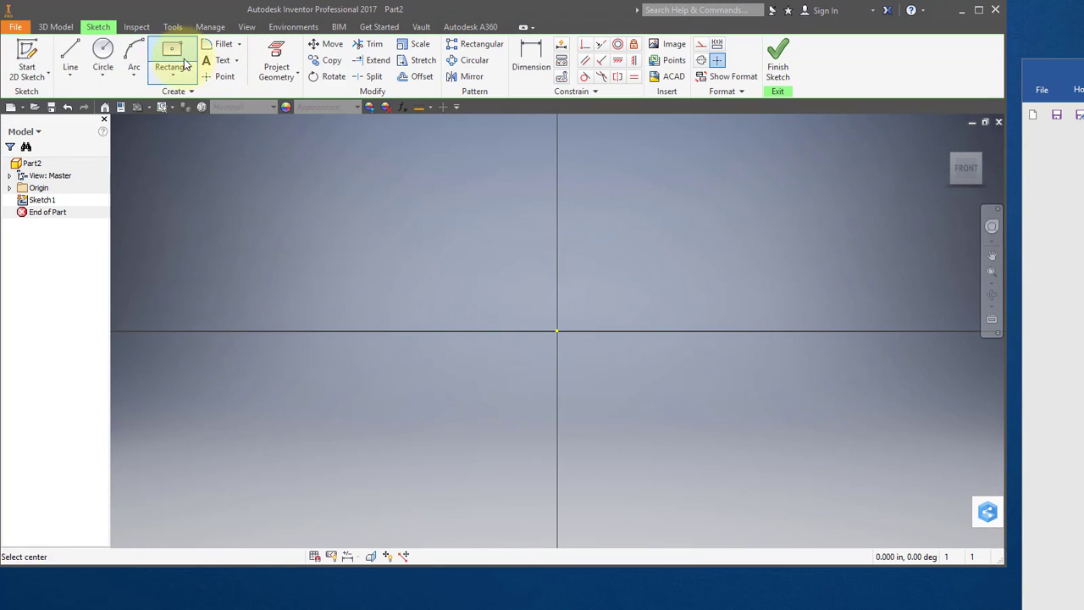
pyautogui.click(556, 329)
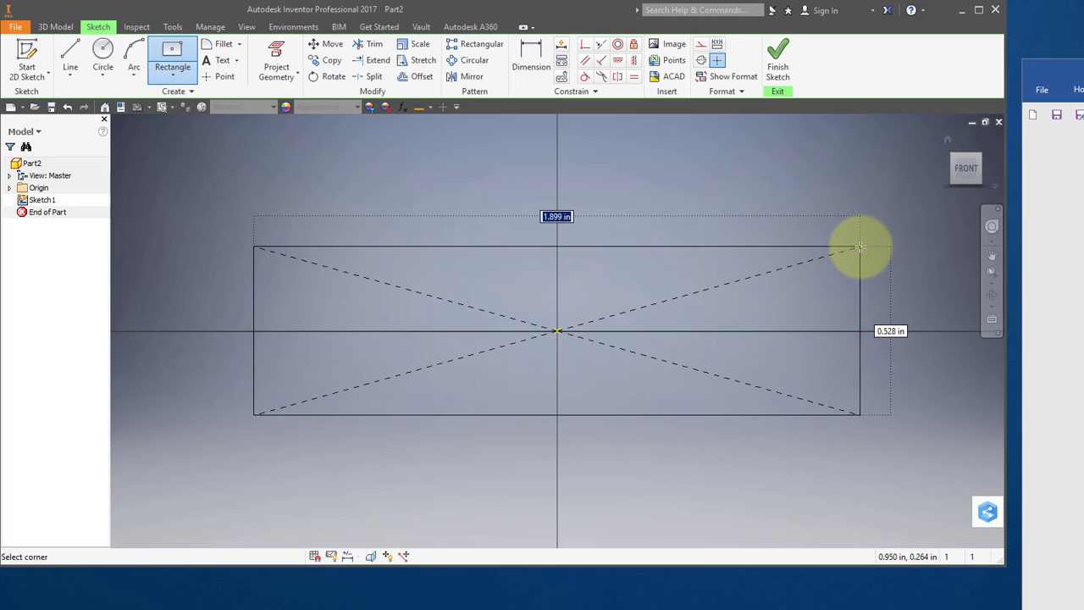
pyautogui.write('4.375')
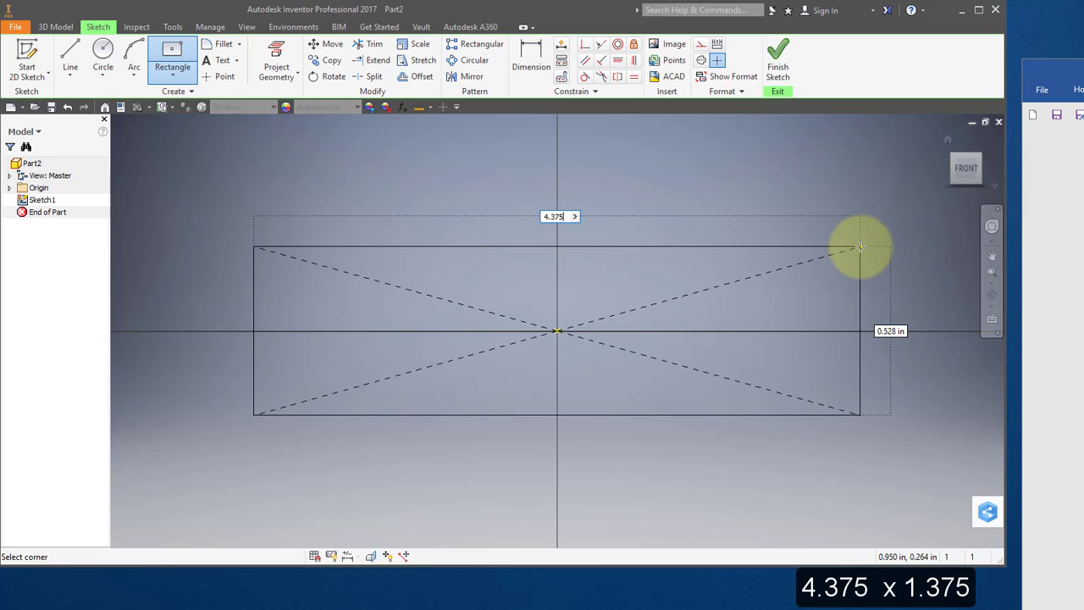
pyautogui.press('Tab')
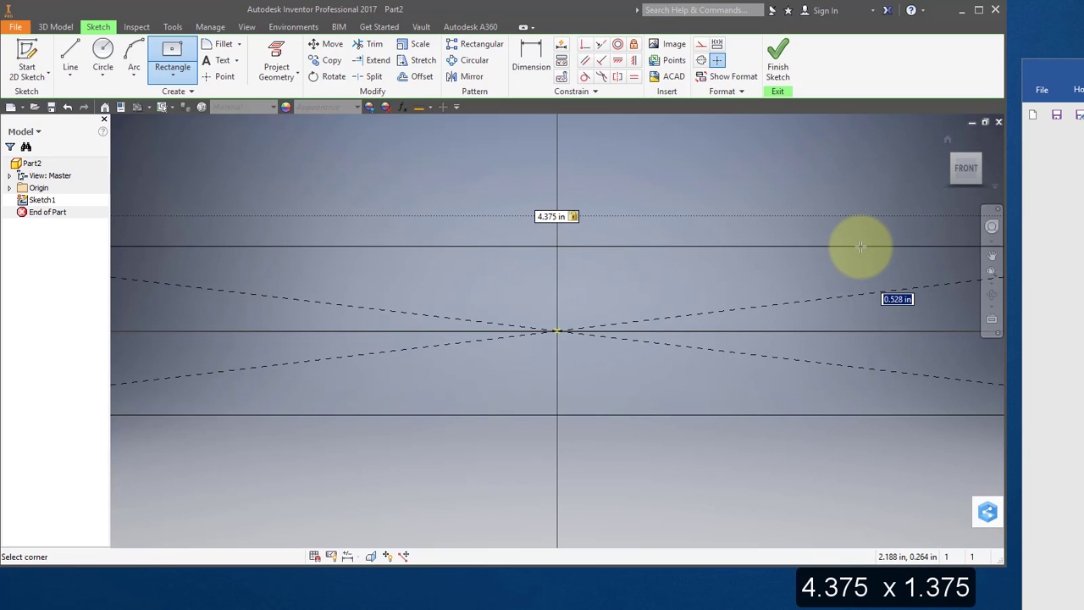
pyautogui.write('1.375')
pyautogui.press('Return')
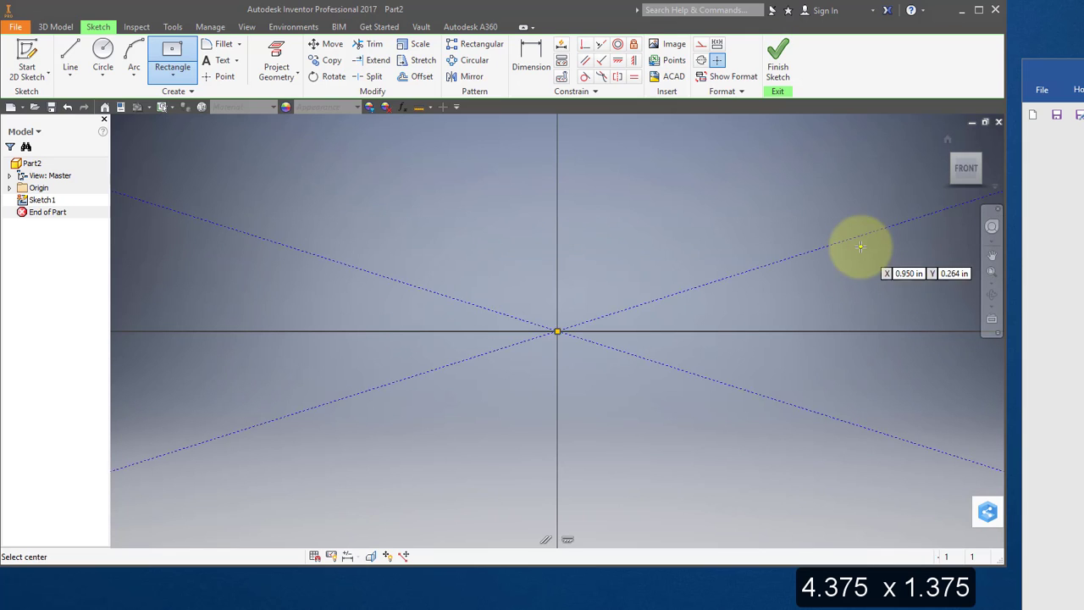
pyautogui.scroll(2, 851, 249)
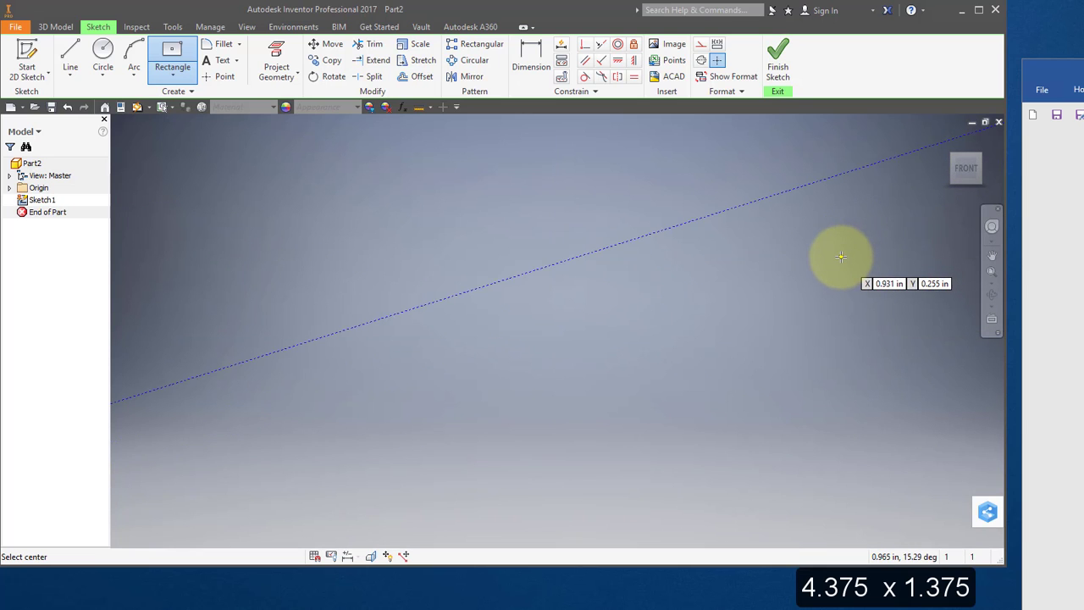
pyautogui.scroll(-5, 835, 259)
pyautogui.moveTo(818, 266); pyautogui.dragTo(506, 295, button='middle')
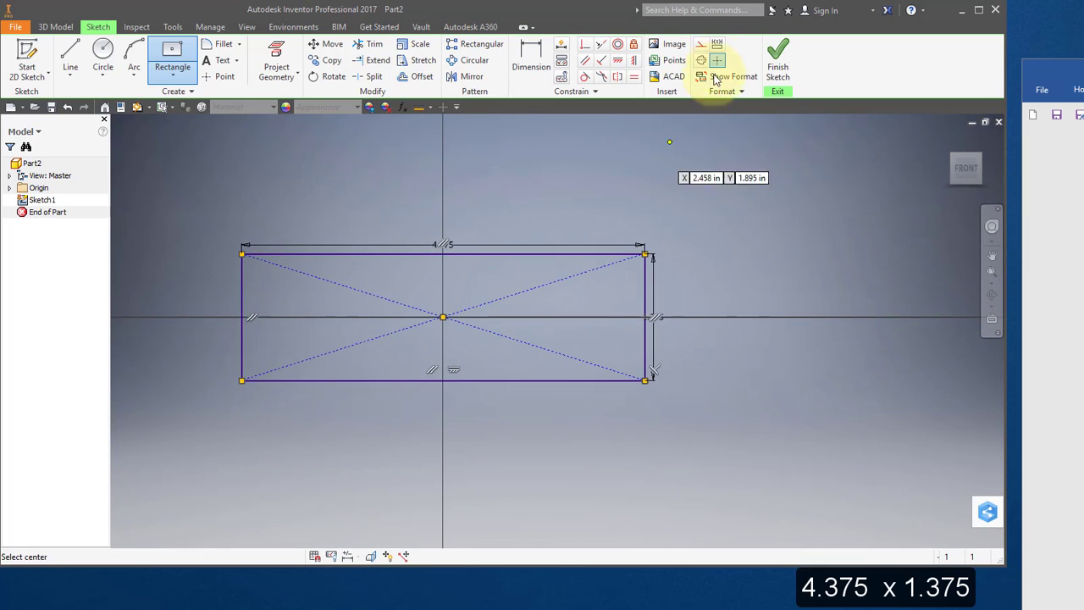
pyautogui.click(772, 58)
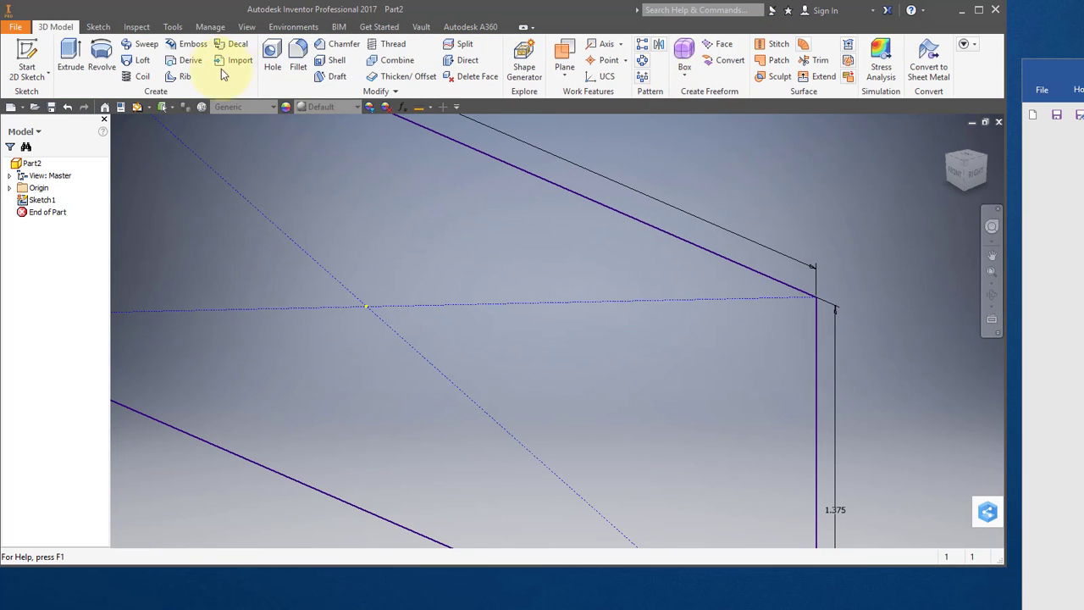
# Extrude the rectangle symmetrically to a distance of 1.375 in.
pyautogui.click(73, 58)
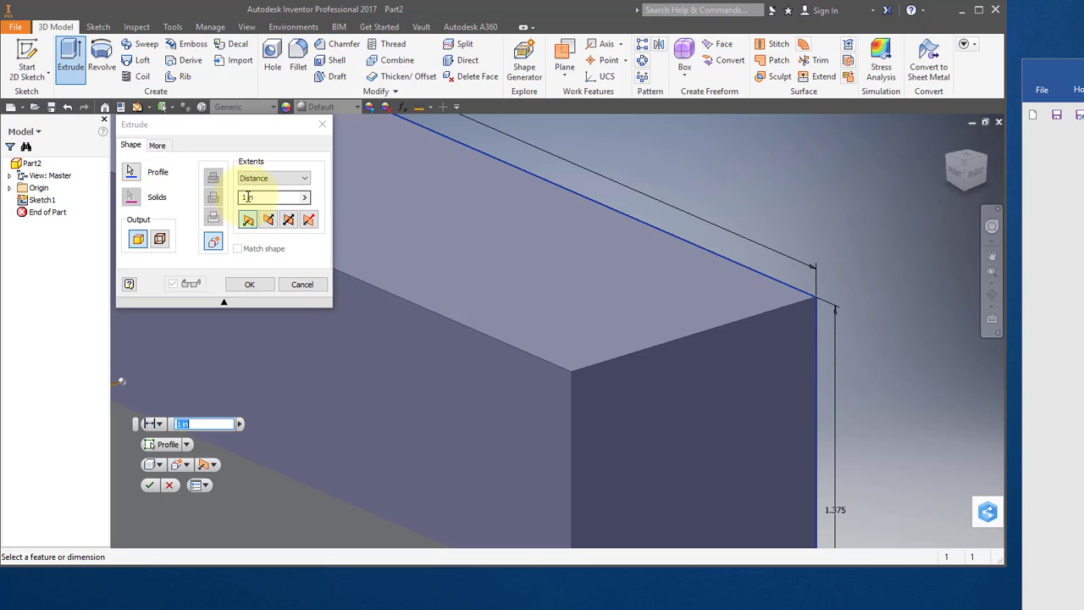
pyautogui.click(244, 197)
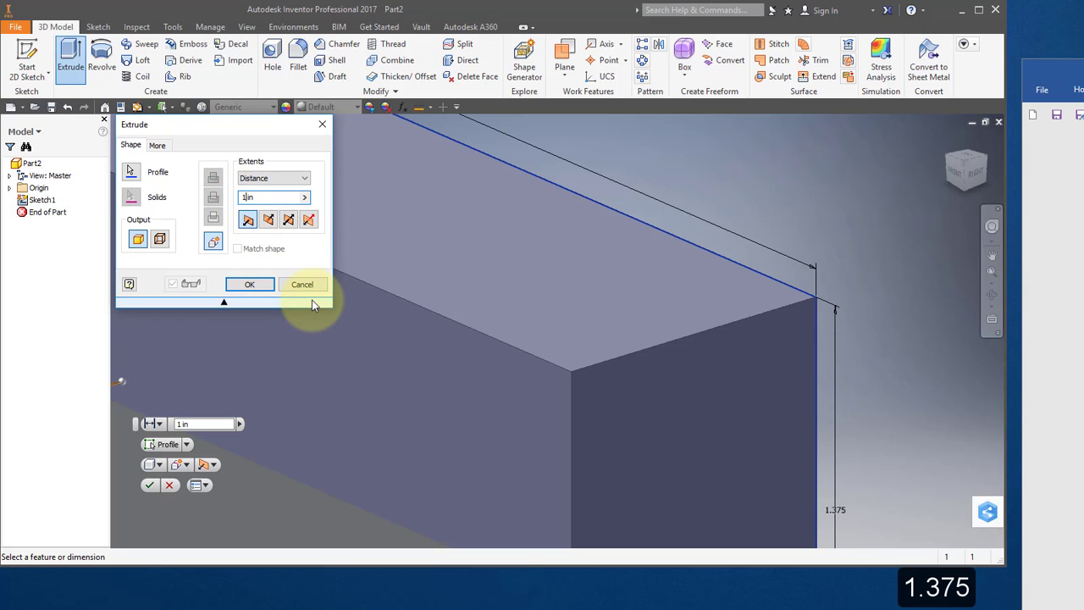
pyautogui.write('.375')
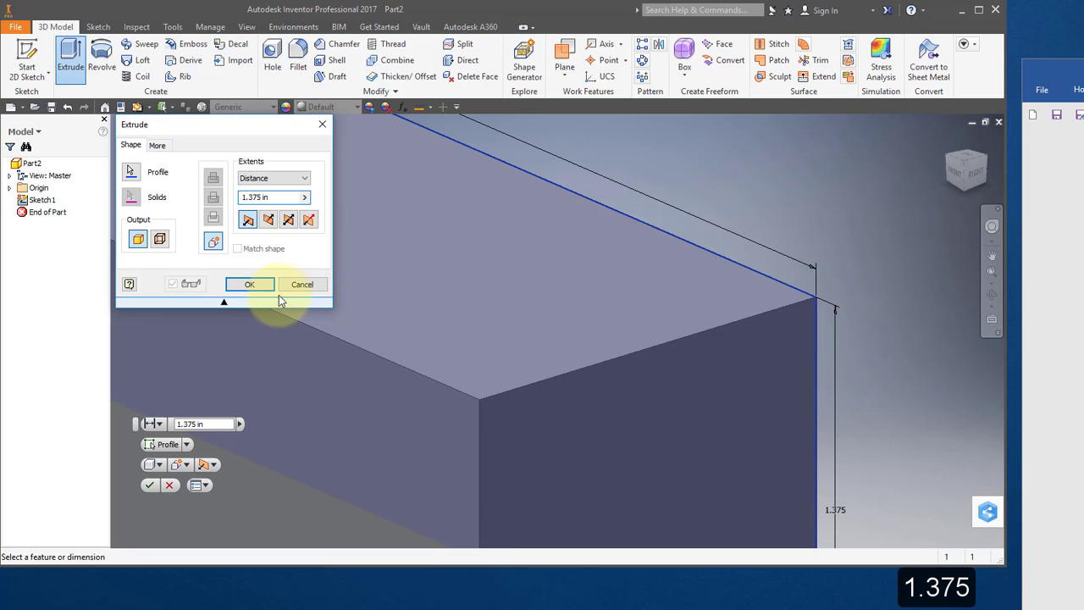
pyautogui.click(288, 220)
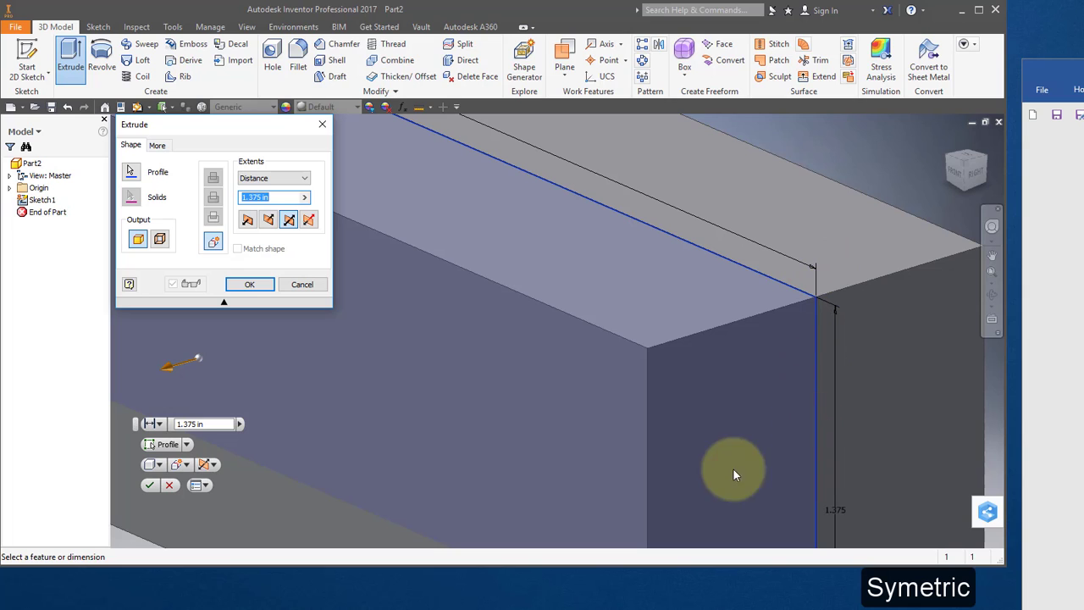
pyautogui.click(261, 286)
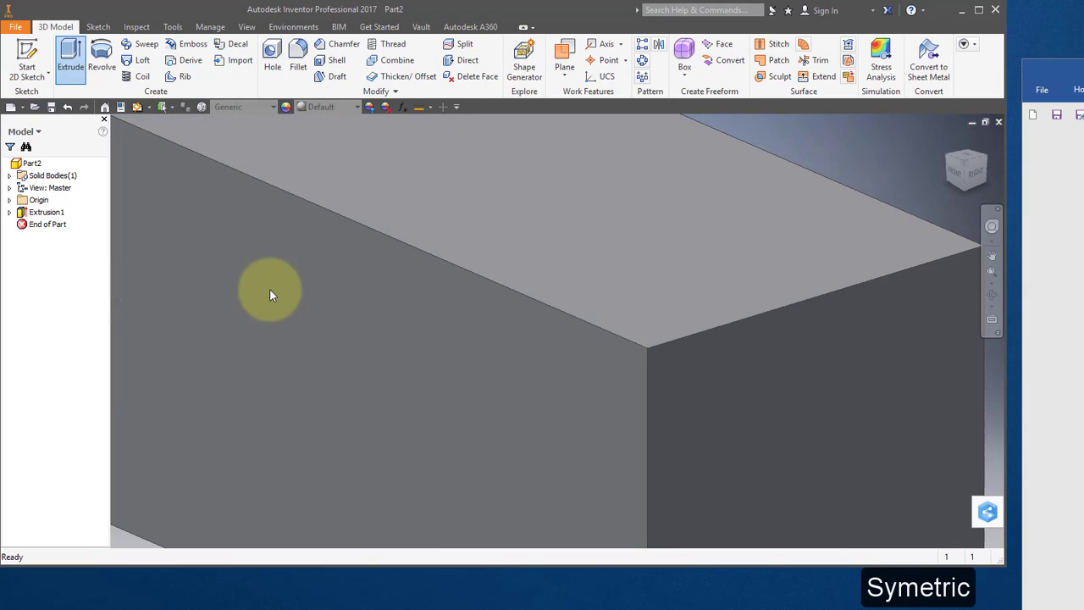
# Start a new 2D sketch on the long front face of the block.
pyautogui.scroll(-2, 439, 321)
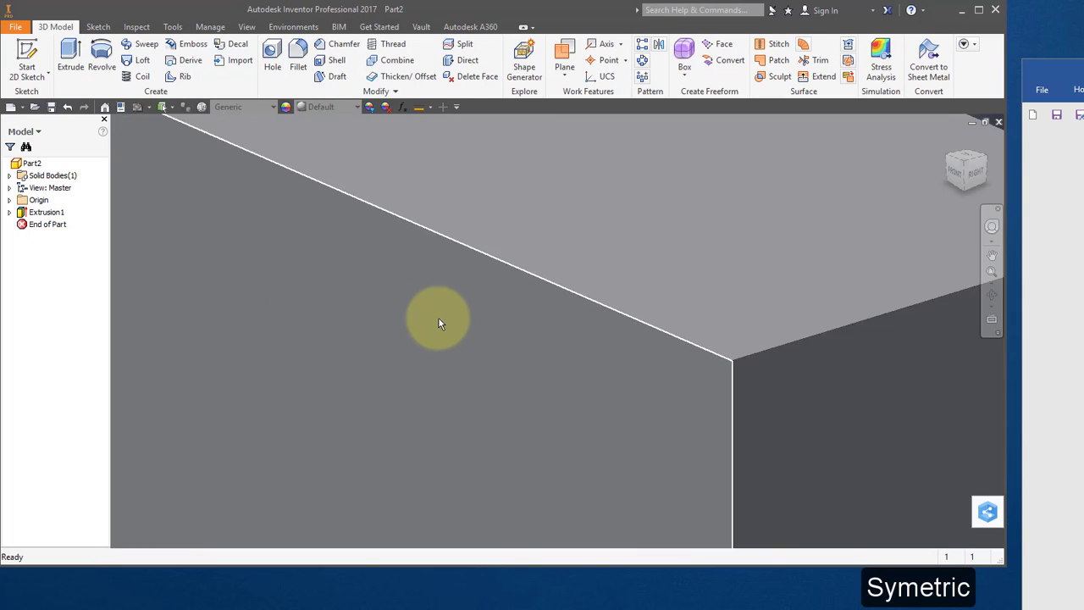
pyautogui.scroll(4, 439, 318)
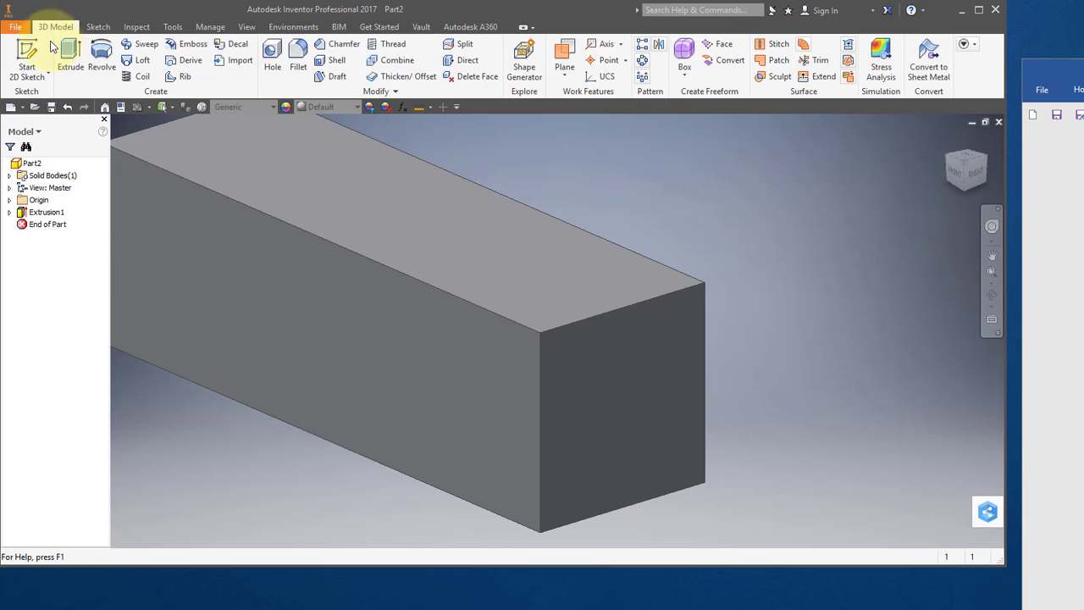
pyautogui.click(37, 53)
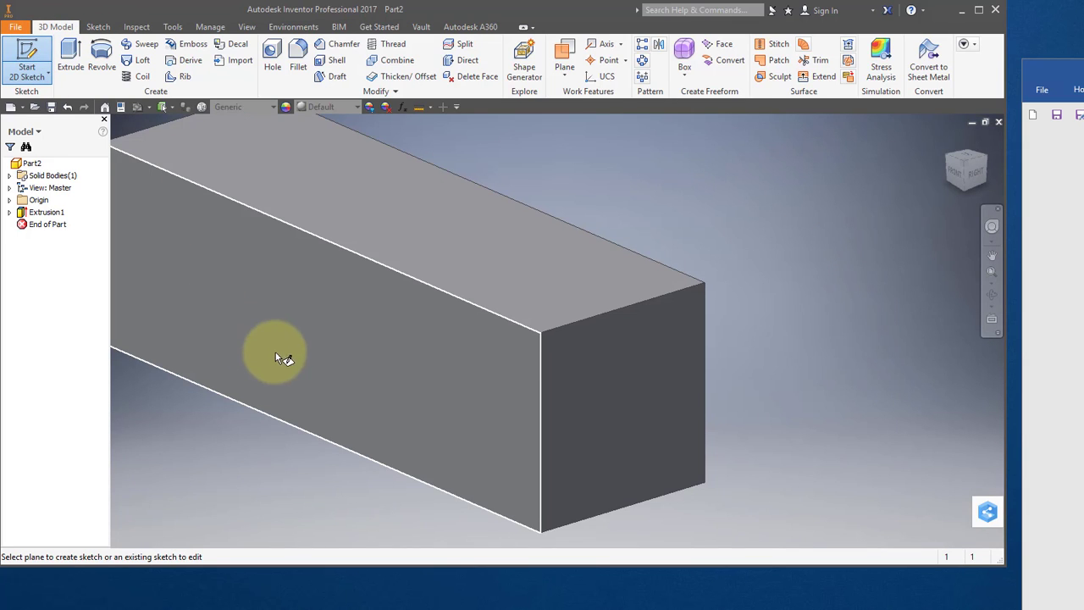
pyautogui.click(352, 360)
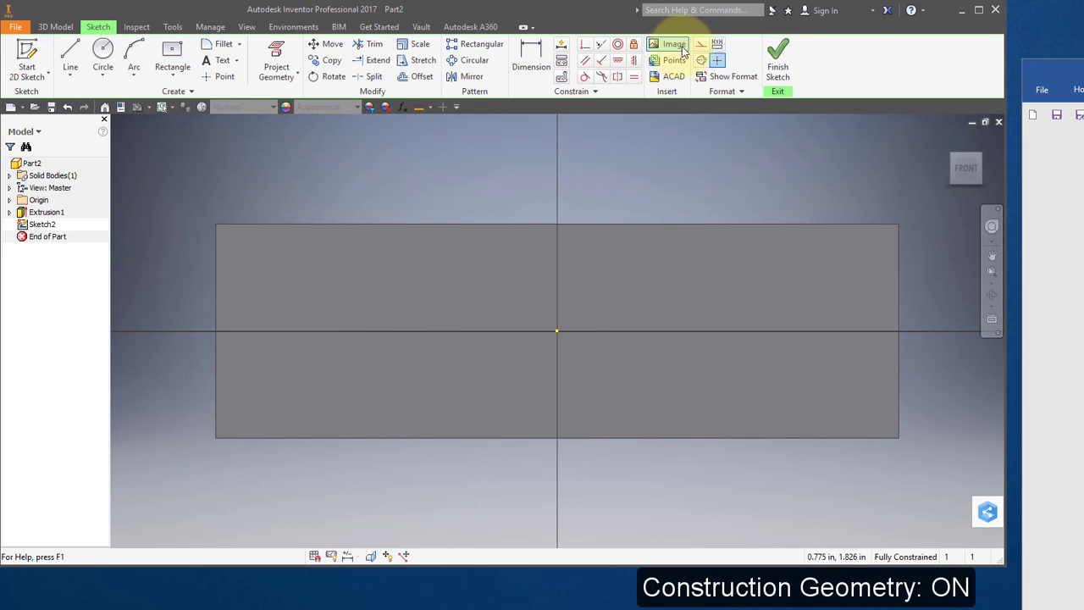
# Project the front face's edges and the origin's X axis into the sketch as construction geometry.
pyautogui.click(701, 46)
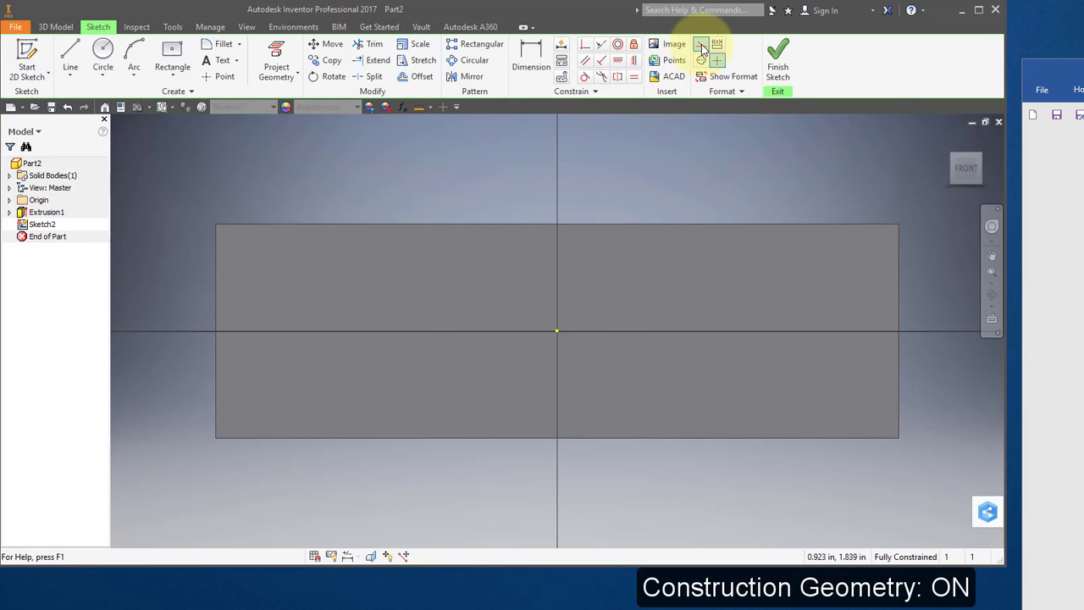
pyautogui.click(272, 58)
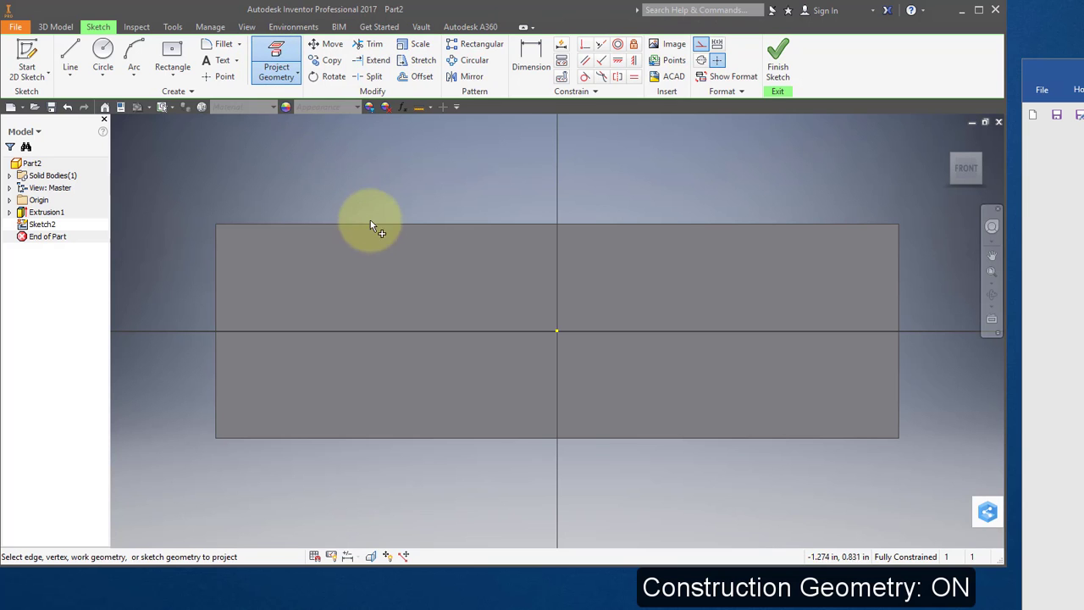
pyautogui.click(390, 252)
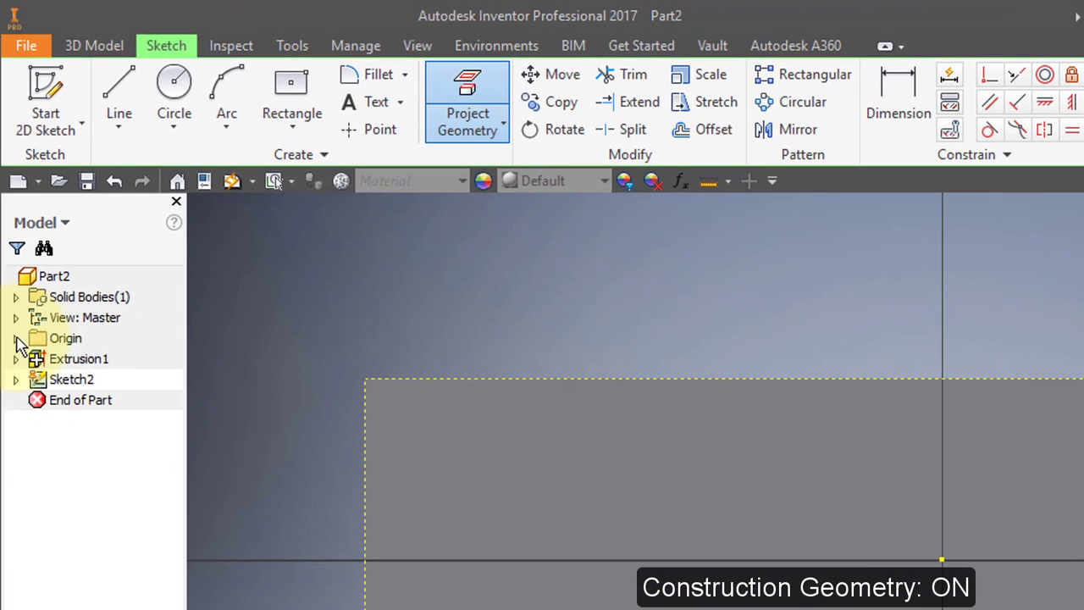
pyautogui.click(11, 237)
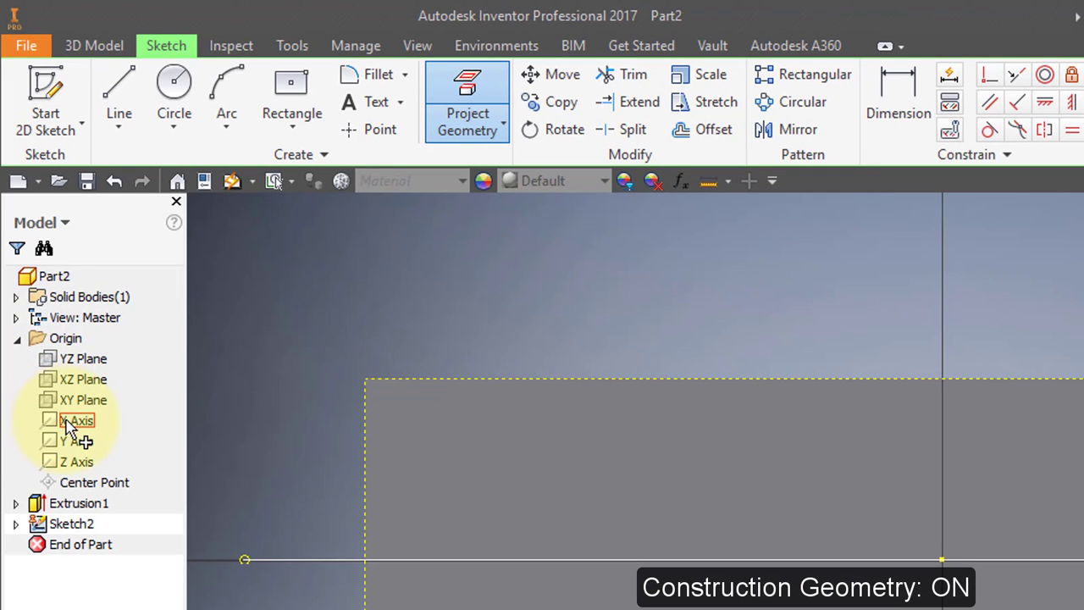
pyautogui.click(68, 424)
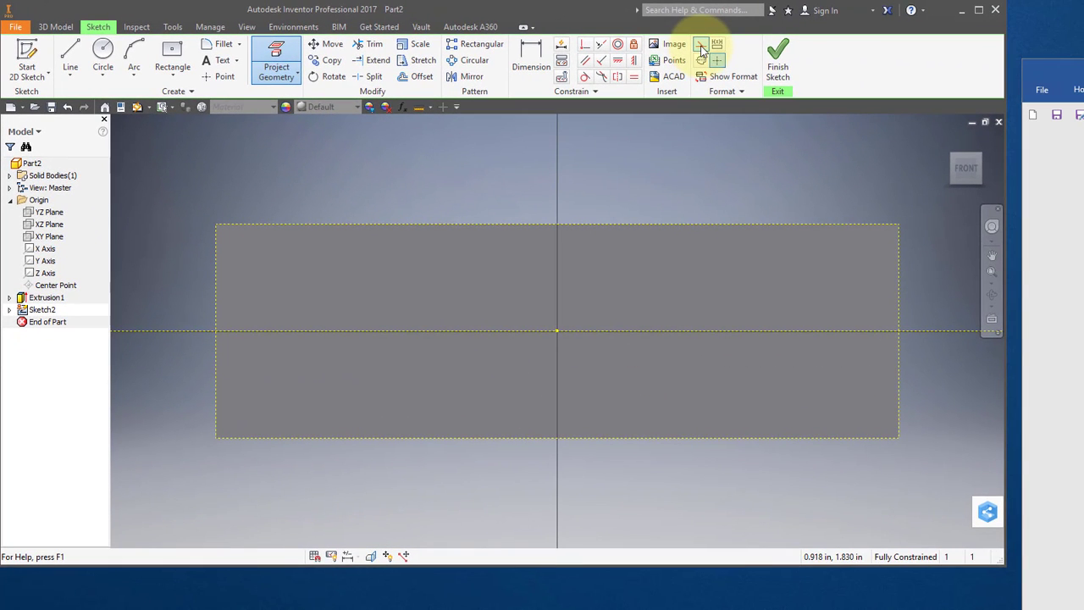
# Turn off construction geometry and draw a centre-point rectangle 4 in wide and 2*.313 in high, centred on the X axis left of the origin.
pyautogui.click(700, 46)
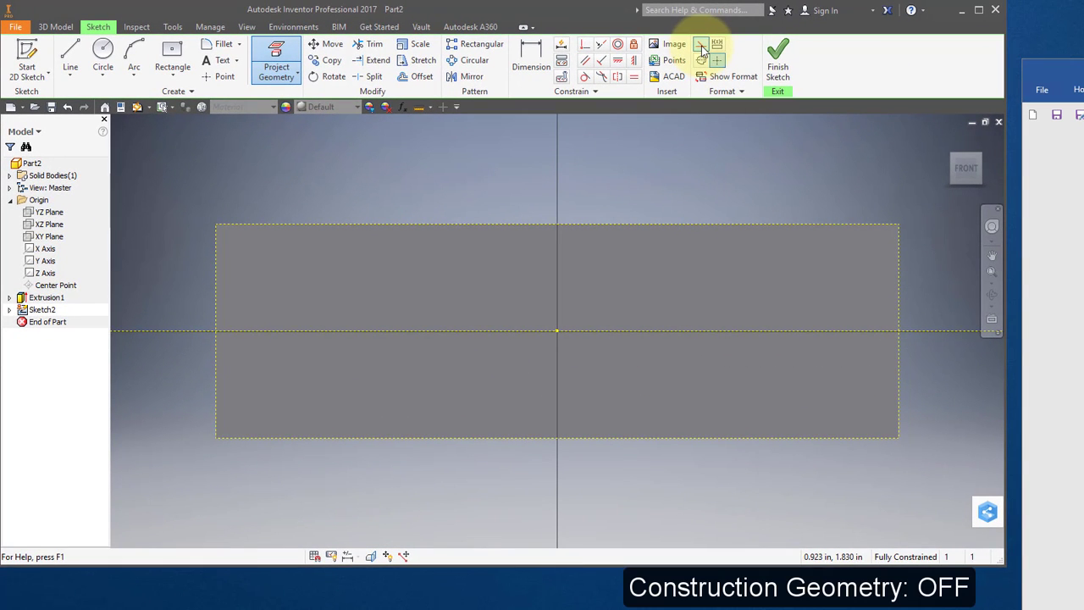
pyautogui.click(170, 53)
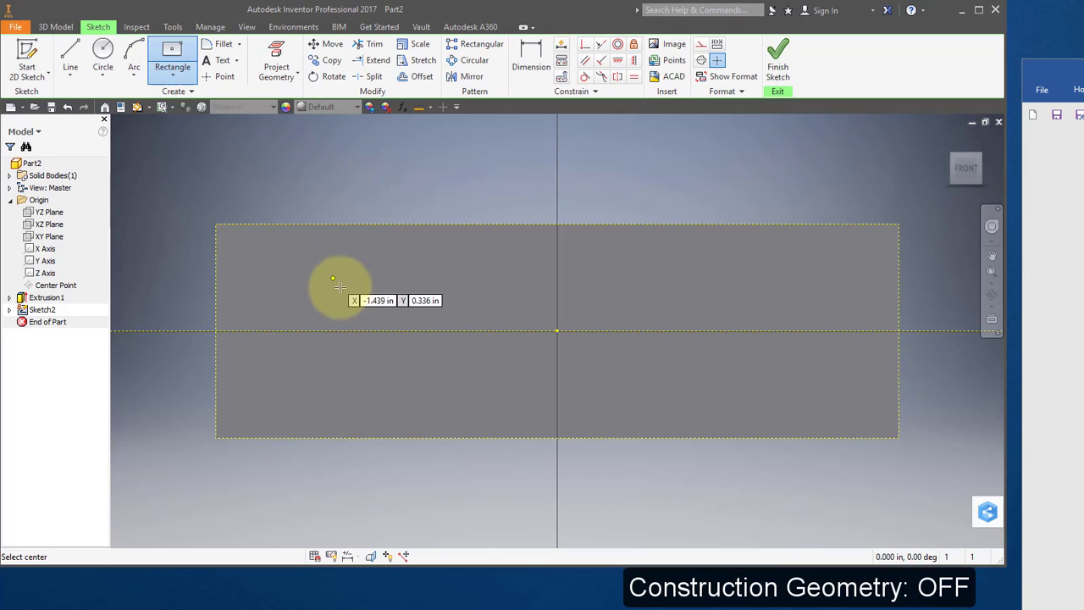
pyautogui.click(413, 330)
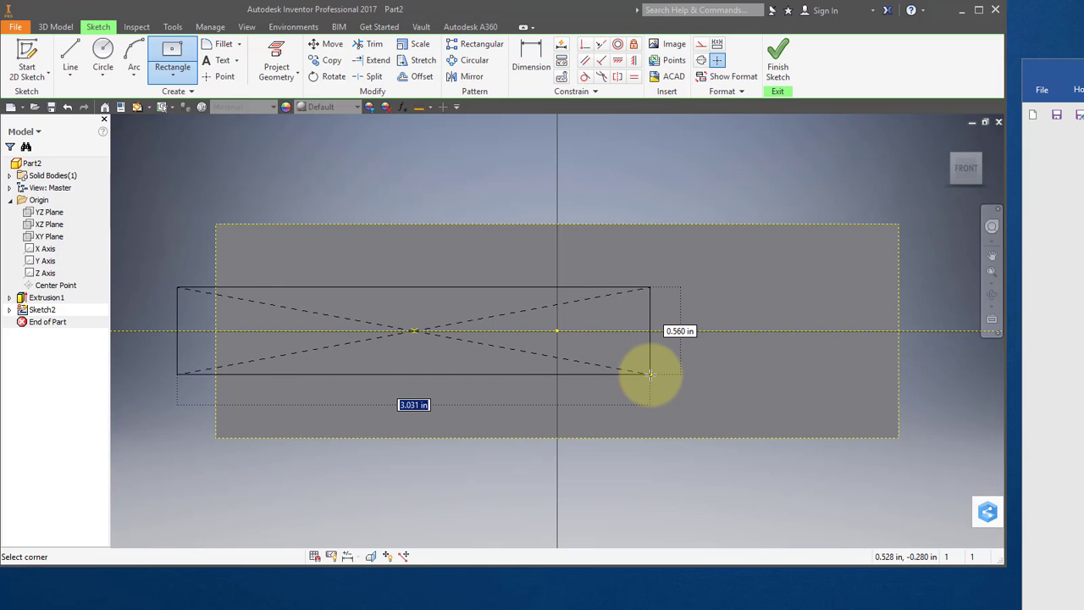
pyautogui.write('4')
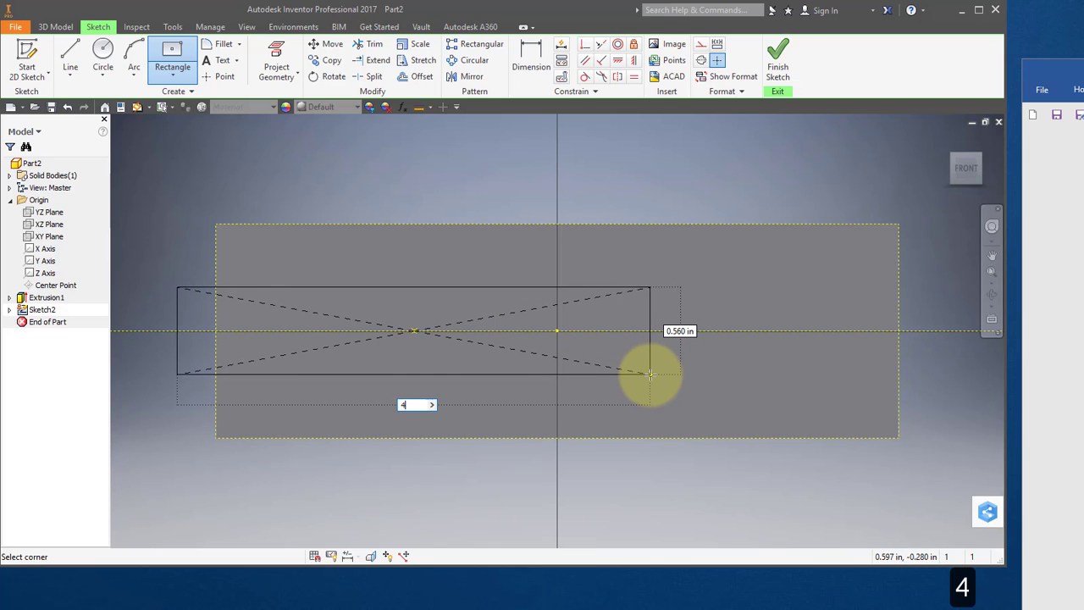
pyautogui.press('Tab')
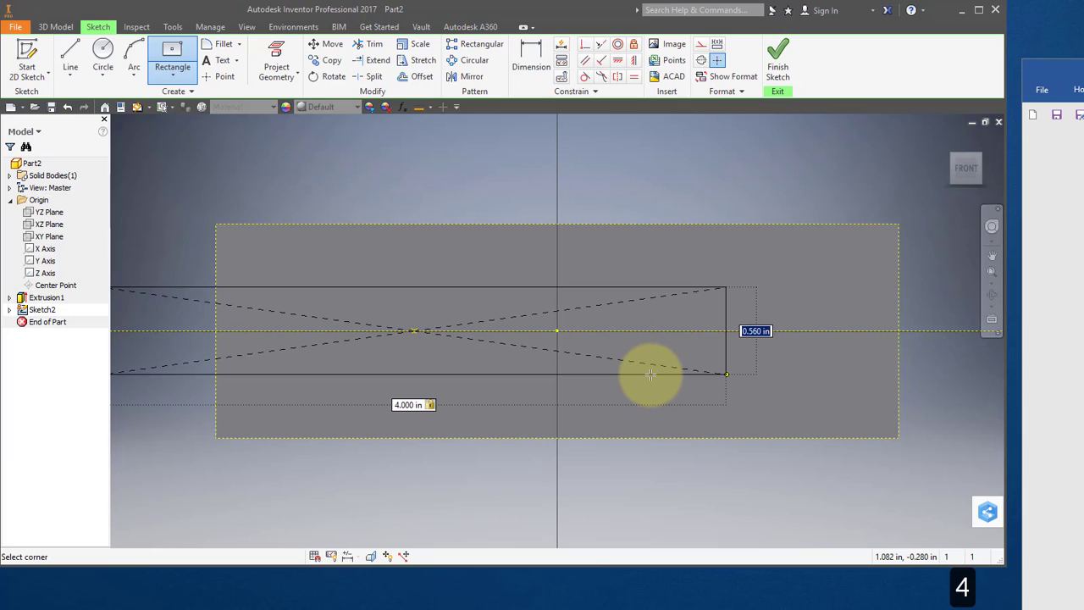
pyautogui.write('2*.313')
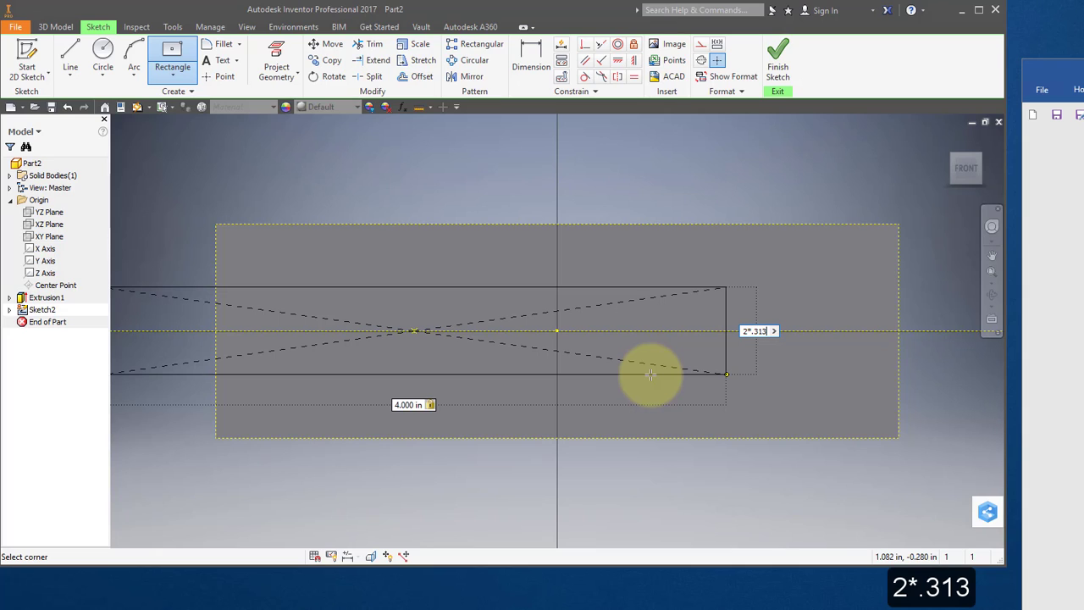
pyautogui.press('Return')
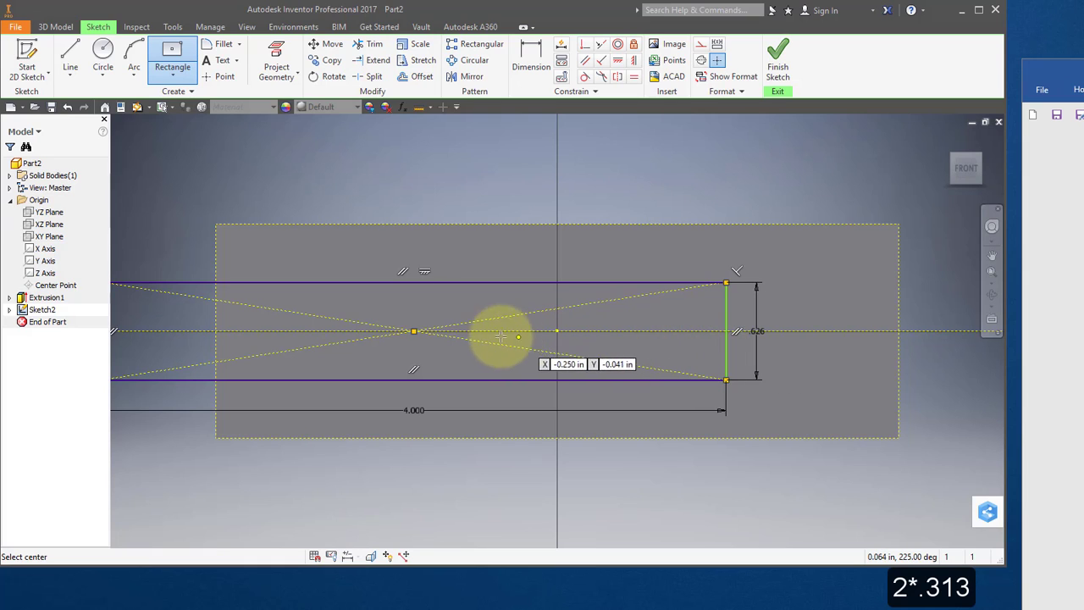
# Dimension the distance from the block's left edge to the rectangle's right side as 3.347+.313 in.
pyautogui.click(532, 51)
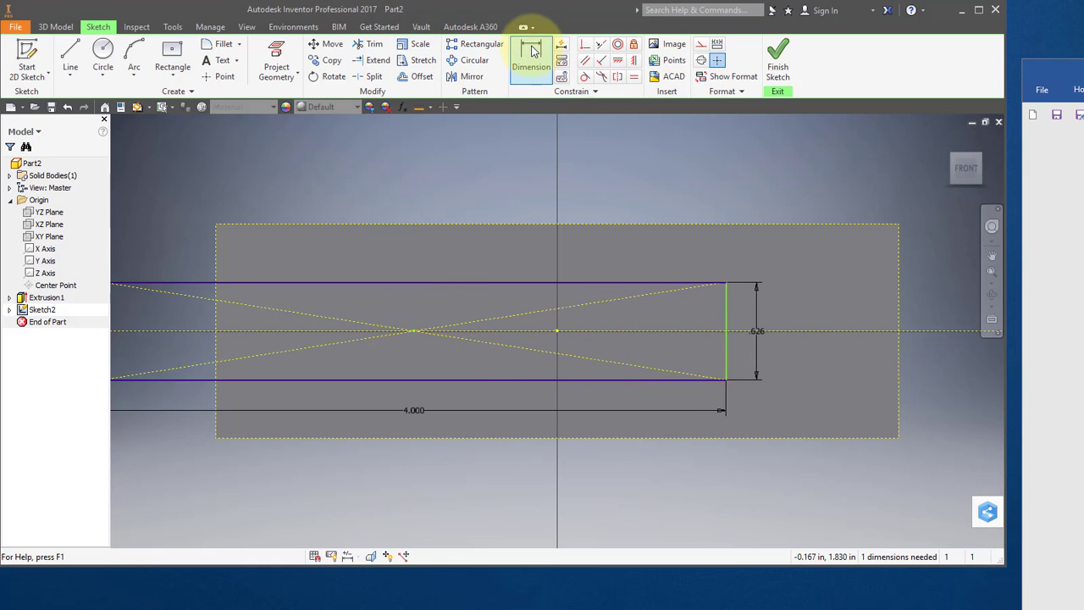
pyautogui.click(215, 255)
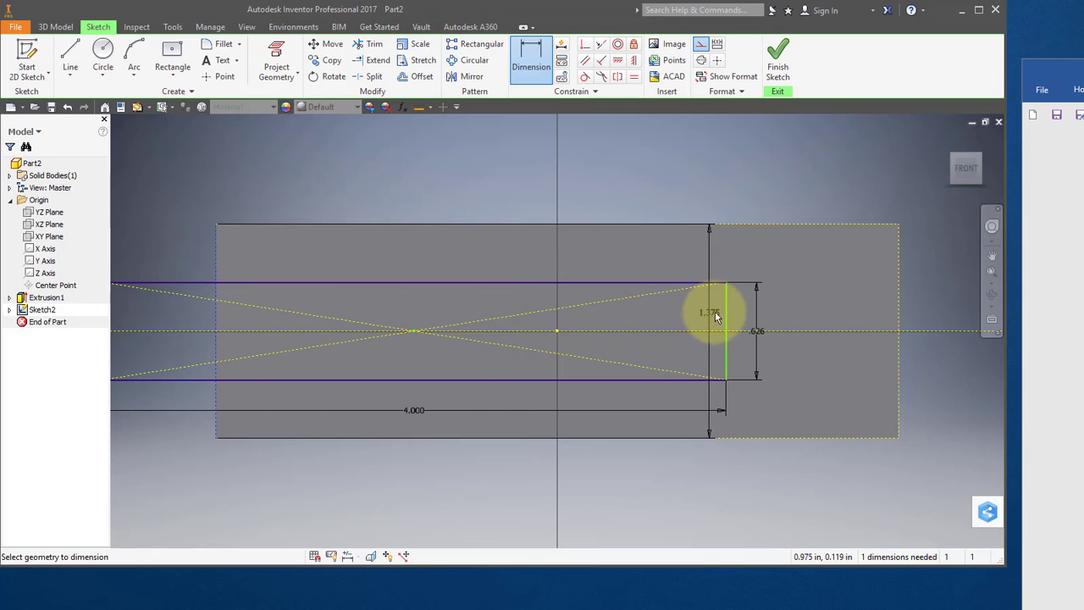
pyautogui.click(726, 302)
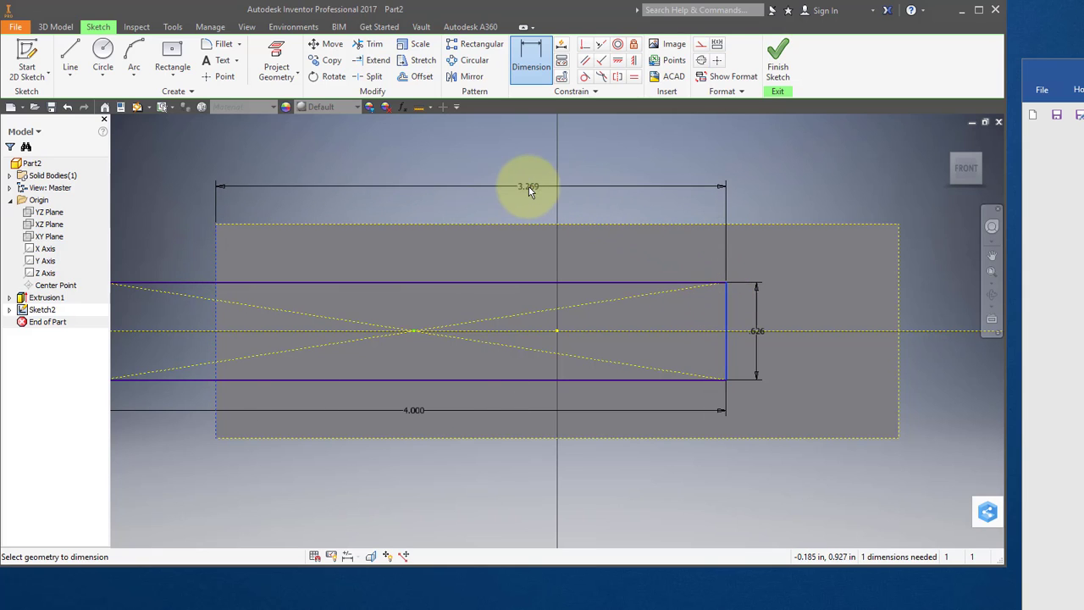
pyautogui.click(483, 179)
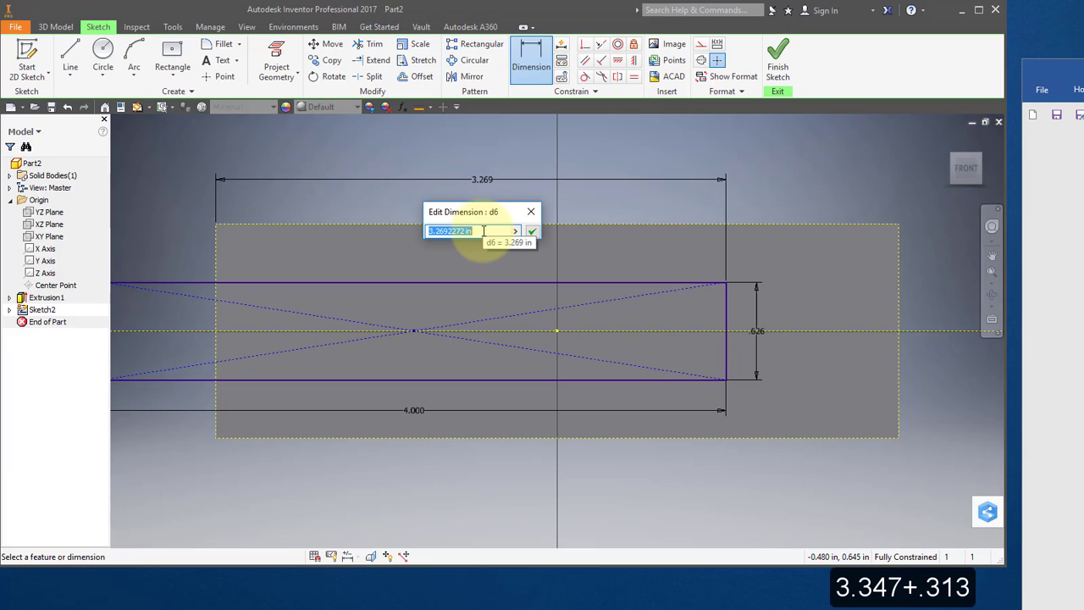
pyautogui.write('3')
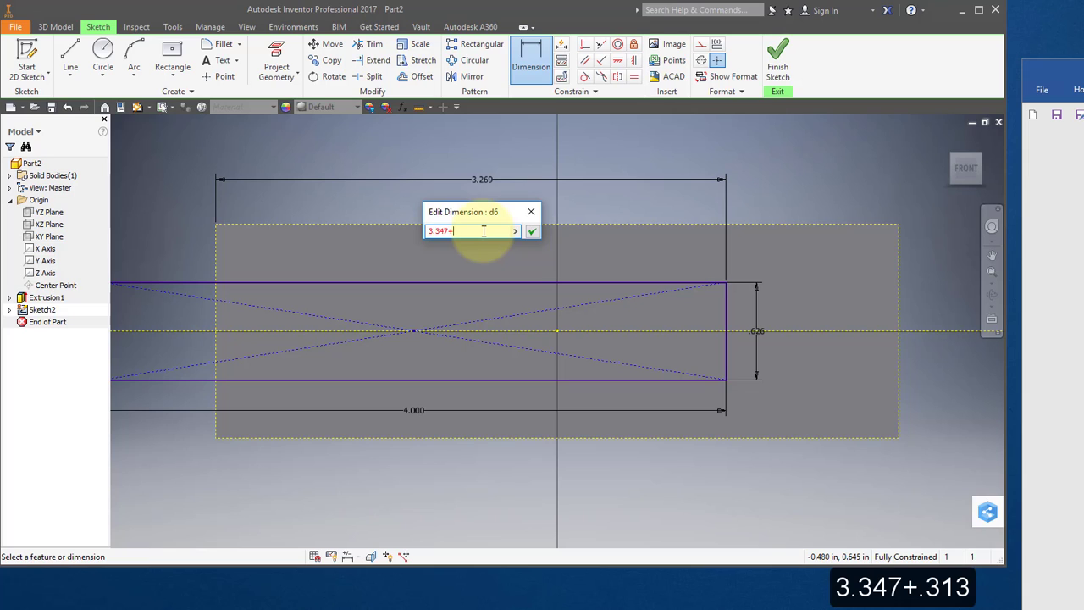
pyautogui.write('.313')
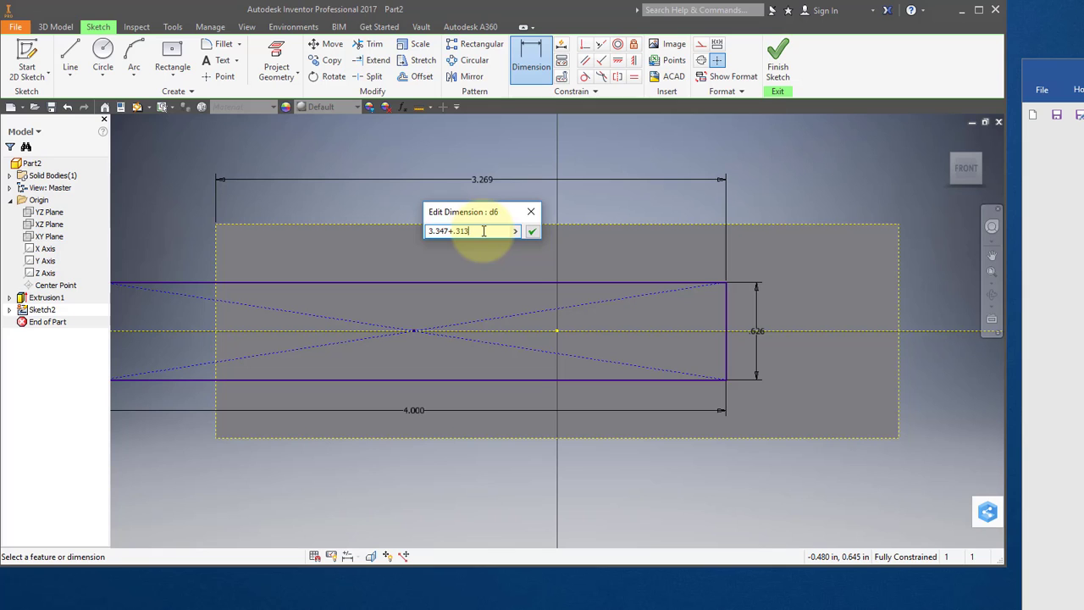
pyautogui.press('Return')
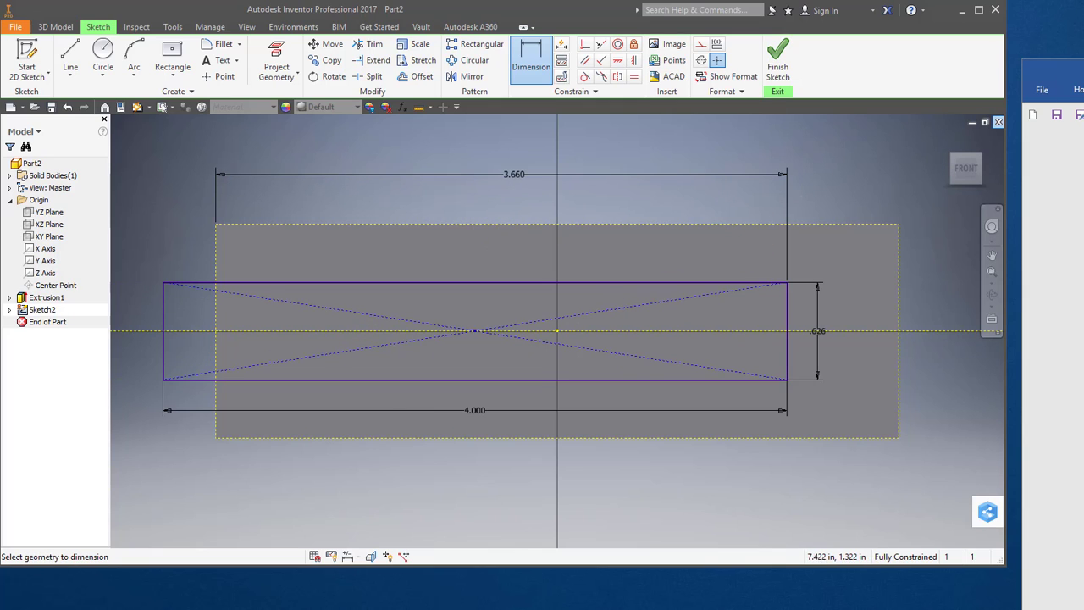
# Finish the sketch and extrude the rectangle as a cut through all of the block to form an open-ended slot.
pyautogui.click(777, 49)
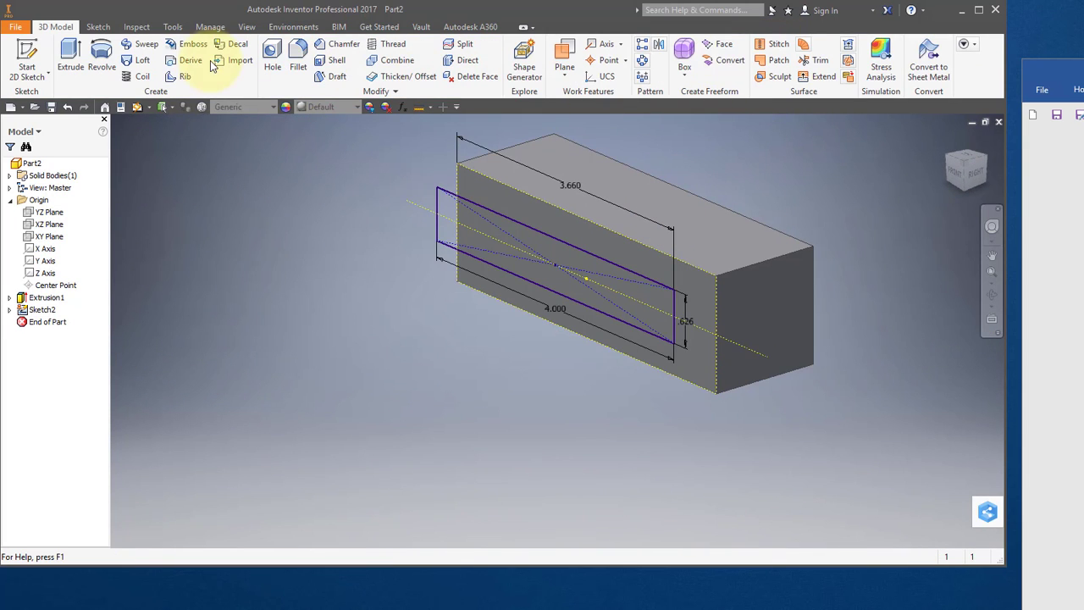
pyautogui.click(72, 52)
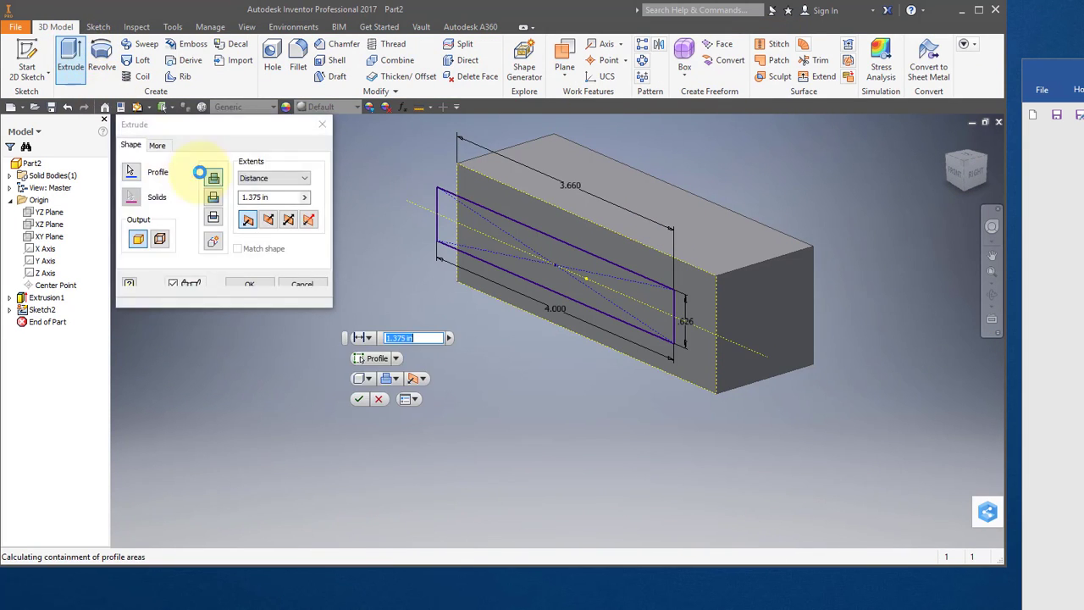
pyautogui.click(212, 200)
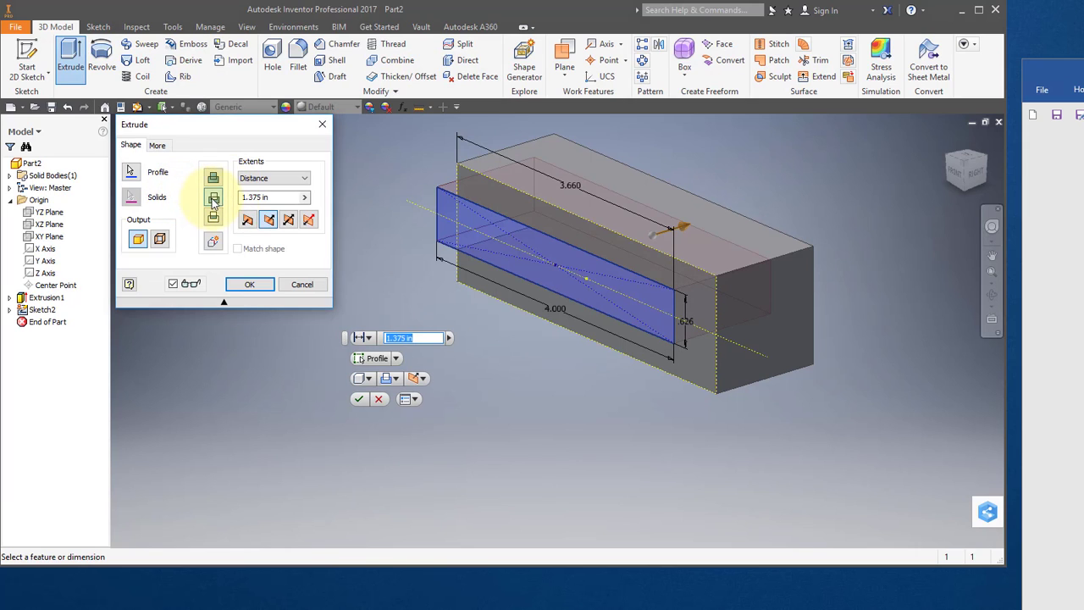
pyautogui.click(305, 179)
pyautogui.click(282, 227)
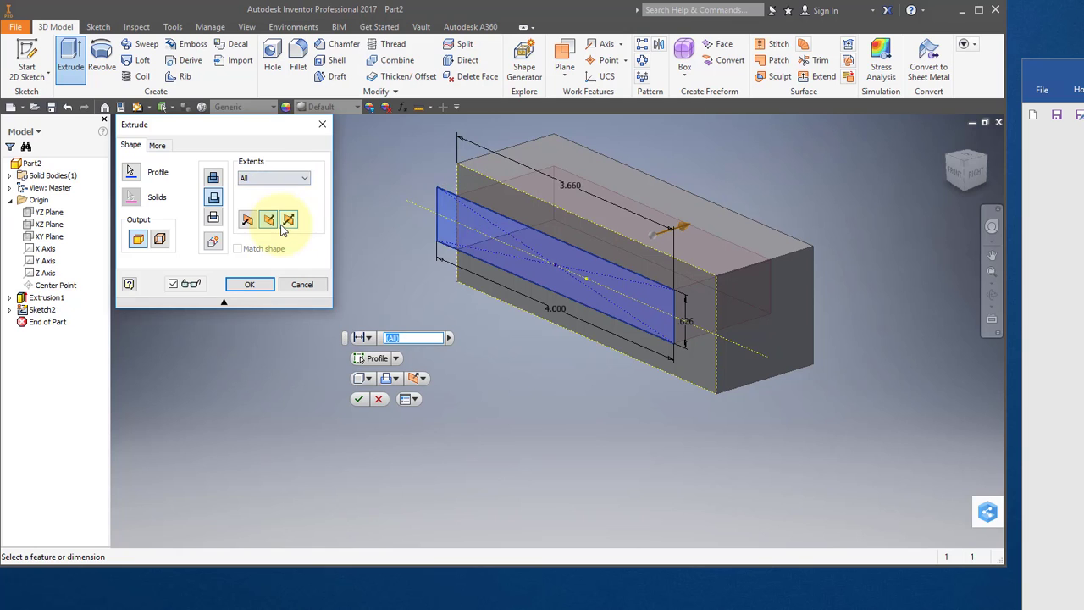
pyautogui.click(258, 284)
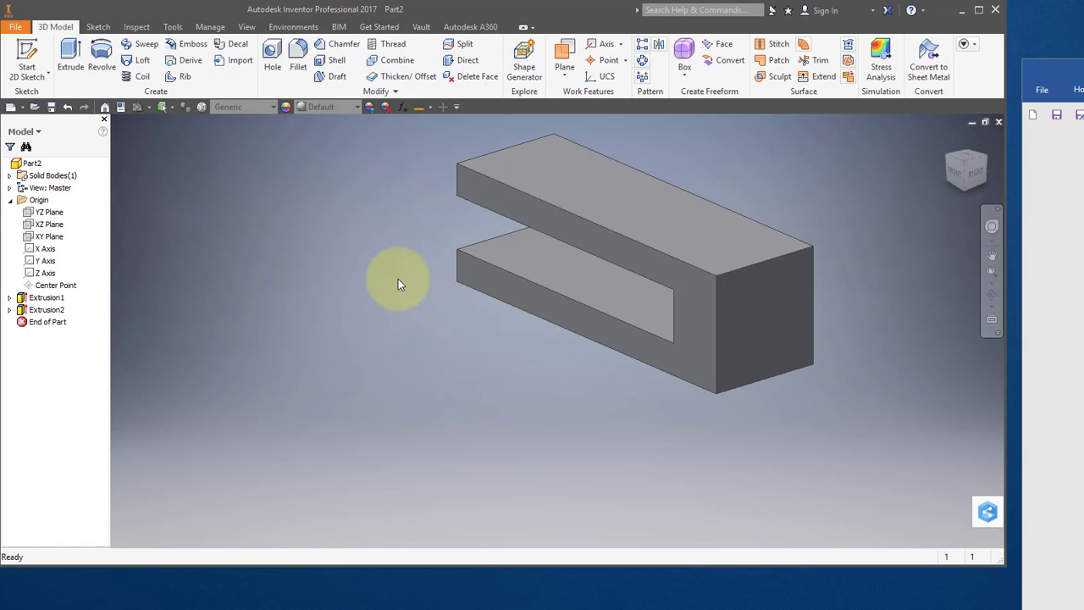
# Start a constant fillet with a 0.313 in radius and select the two inner corner edges at the slot's closed end.
pyautogui.keyDown('shift'); pyautogui.moveTo(532, 265); pyautogui.dragTo(634, 259, button='middle'); pyautogui.keyUp('shift')
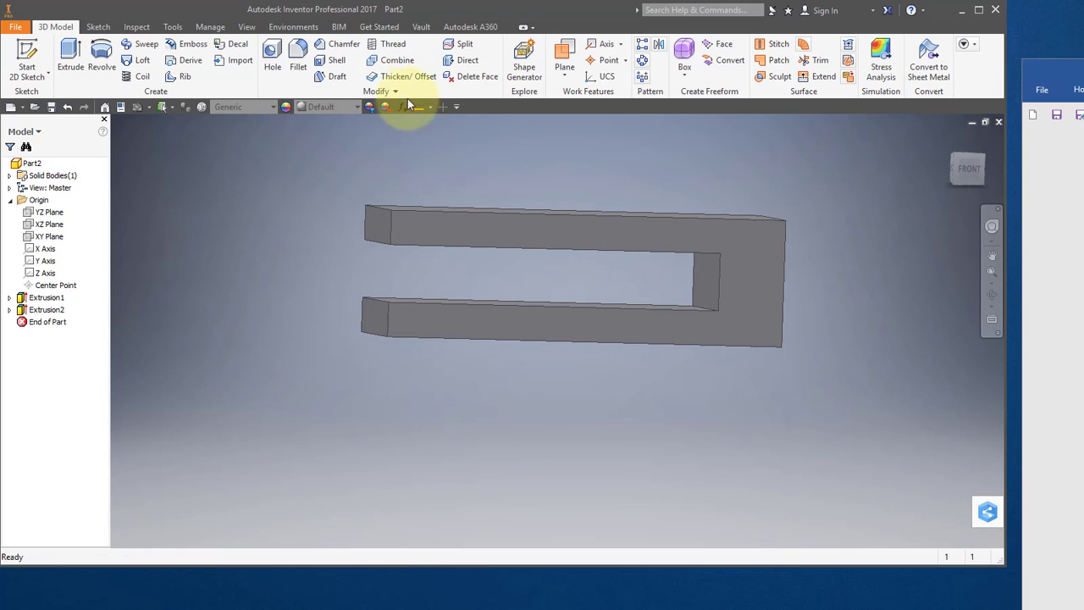
pyautogui.click(298, 60)
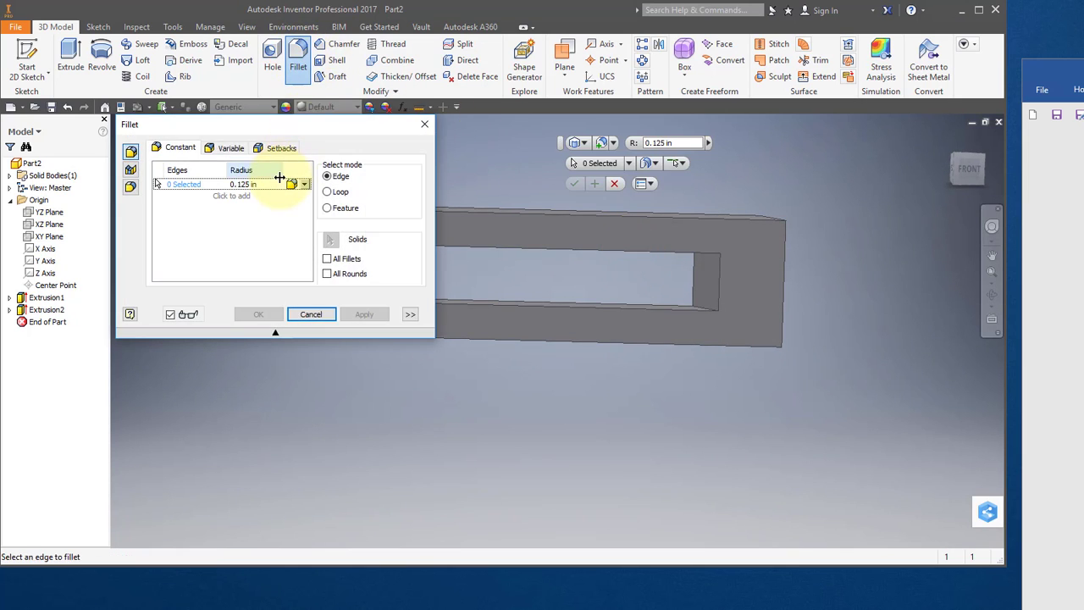
pyautogui.click(248, 187)
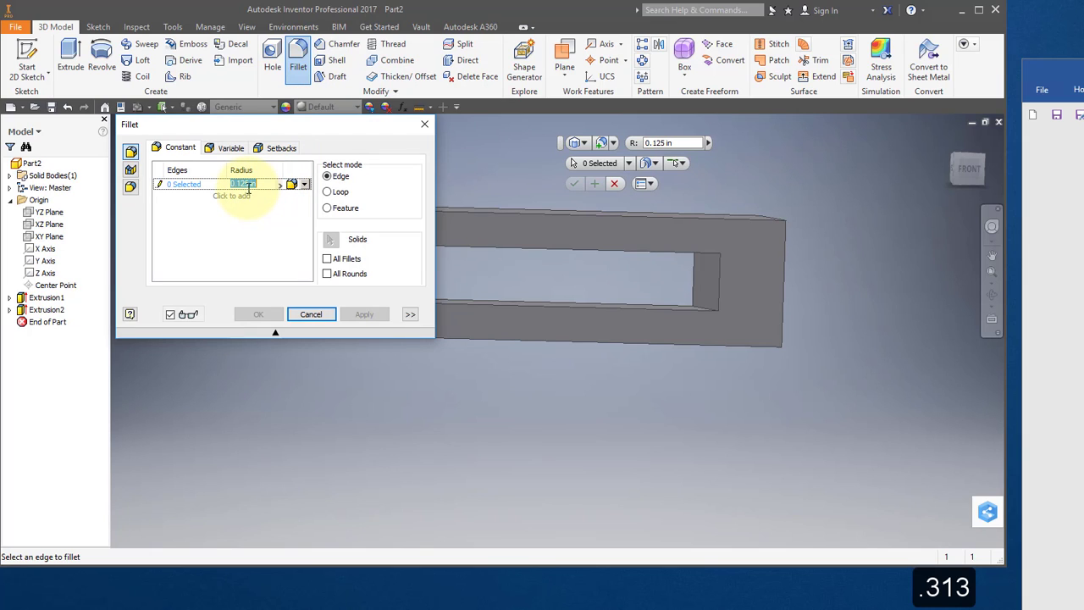
pyautogui.moveTo(249, 186); pyautogui.dragTo(236, 188)
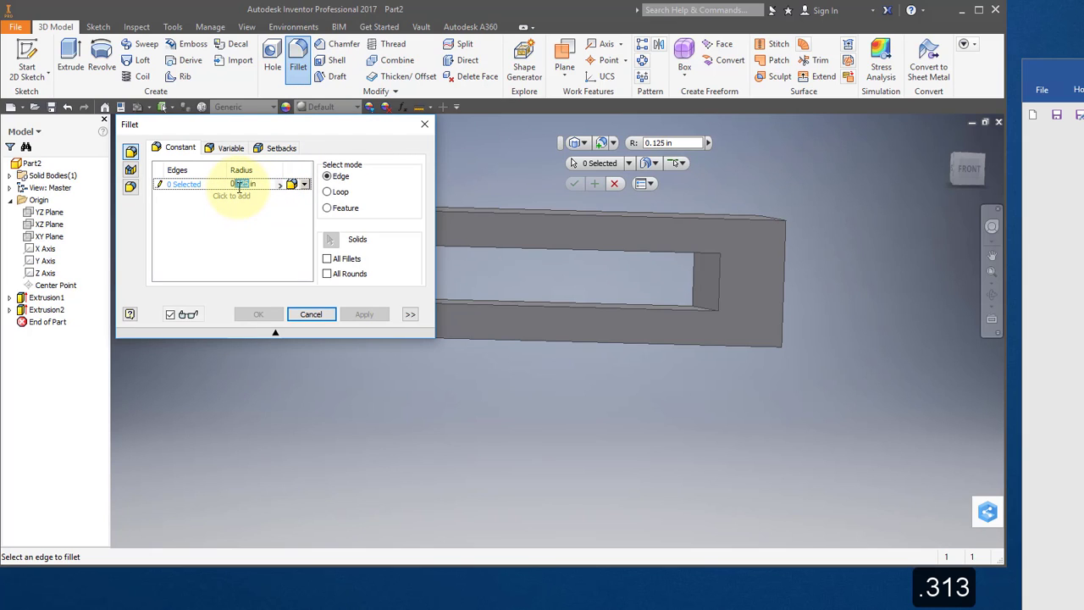
pyautogui.write('313')
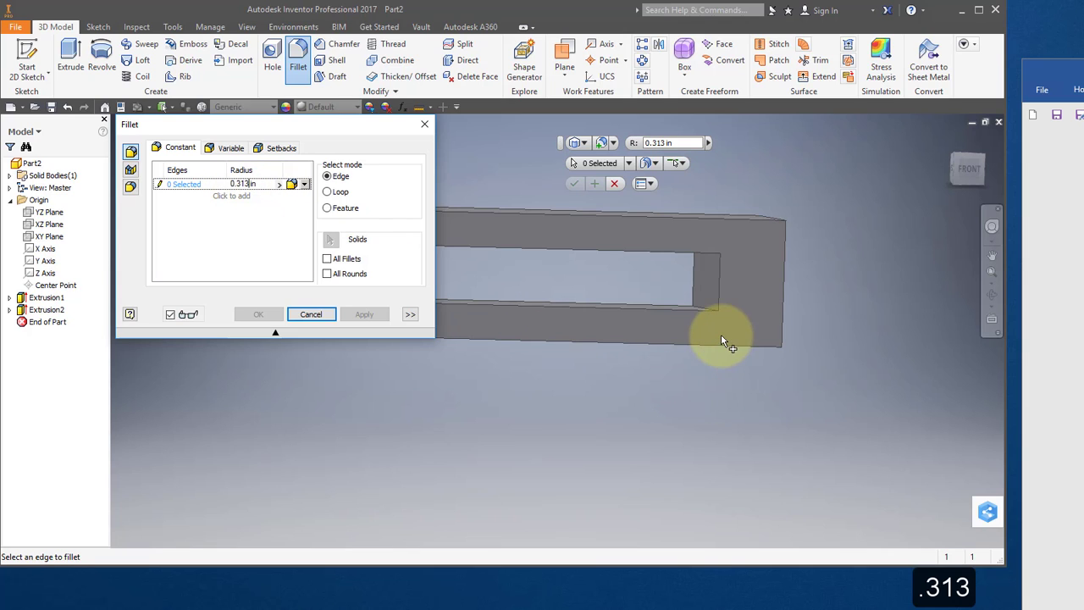
pyautogui.moveTo(722, 340); pyautogui.dragTo(819, 413, button='middle')
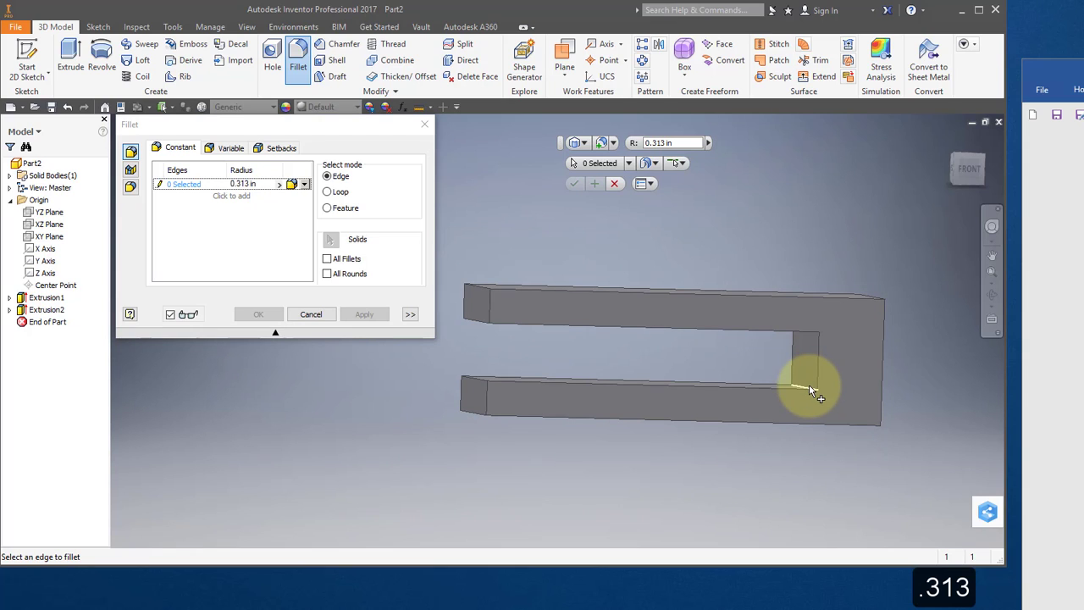
pyautogui.click(808, 388)
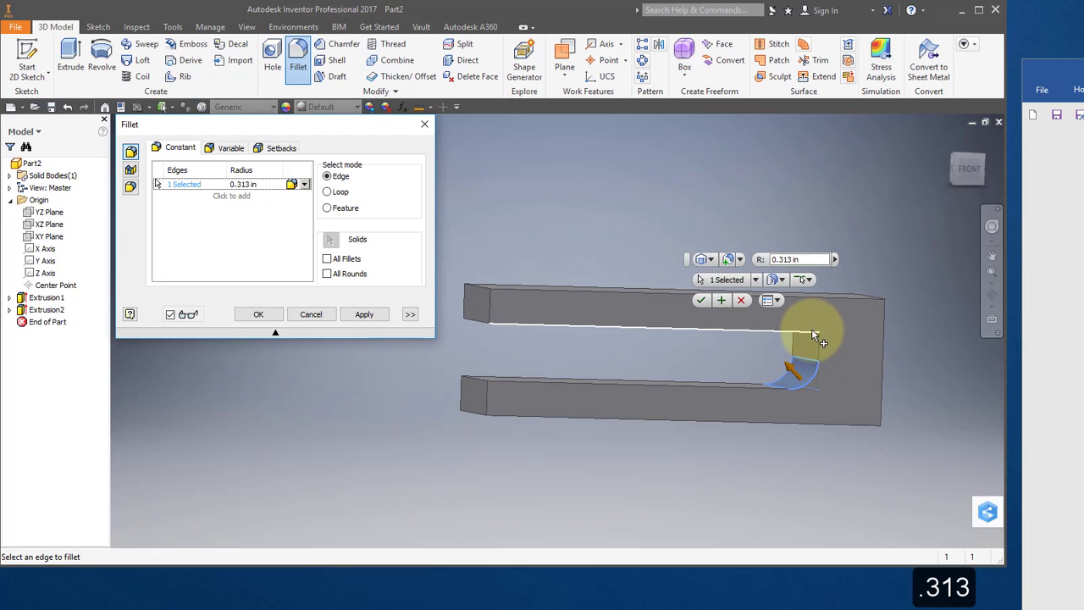
pyautogui.keyDown('shift'); pyautogui.moveTo(807, 328); pyautogui.dragTo(811, 319, button='middle'); pyautogui.keyUp('shift')
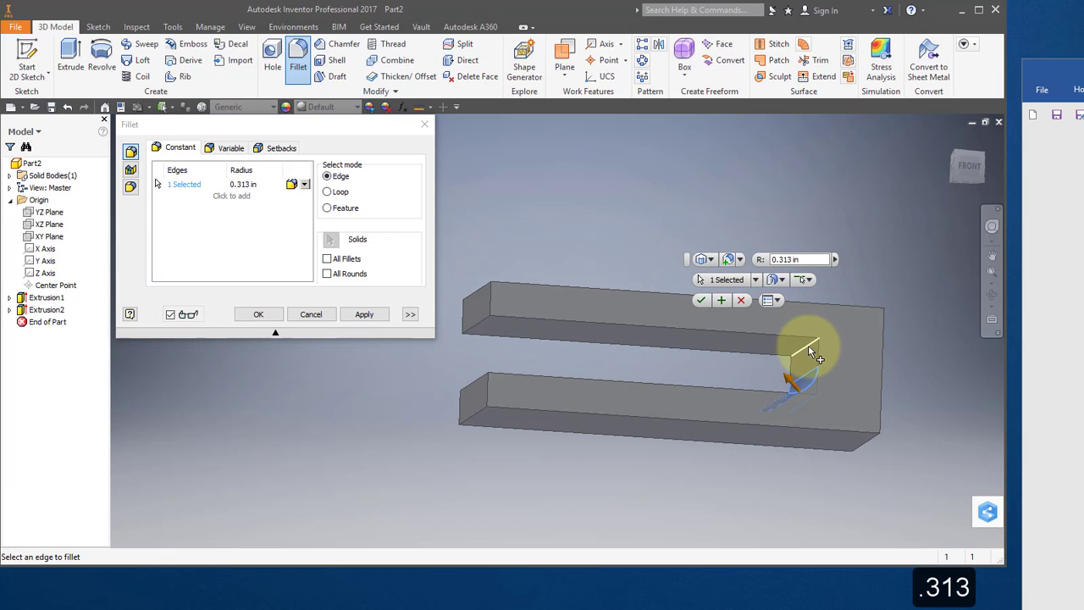
pyautogui.click(809, 345)
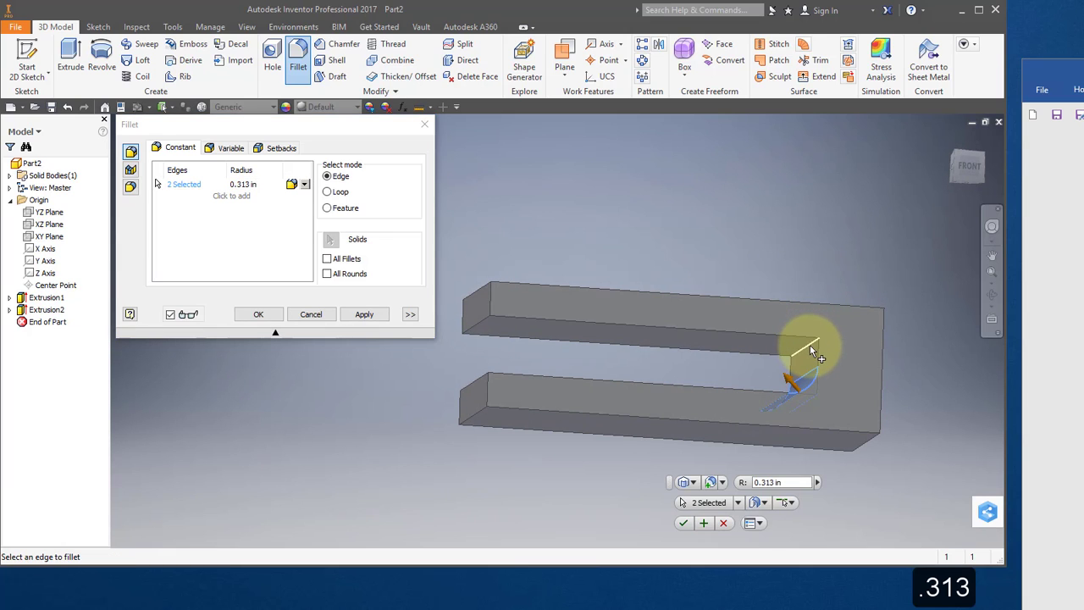
# Add the four vertical edges at the free ends of both arms to the 0.313 in fillet and complete it.
pyautogui.click(492, 298)
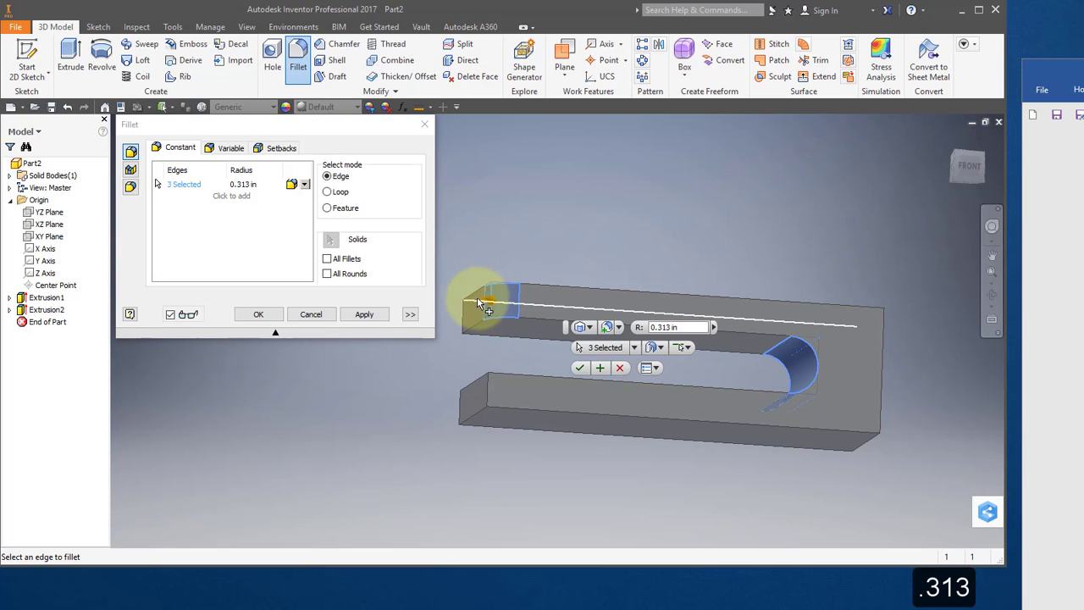
pyautogui.click(466, 310)
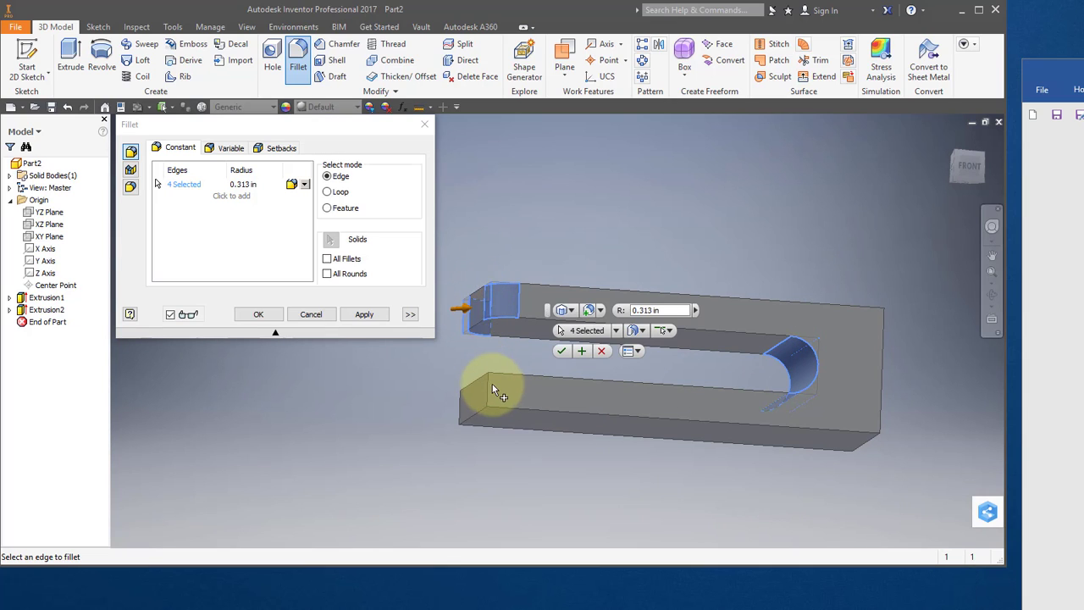
pyautogui.click(489, 387)
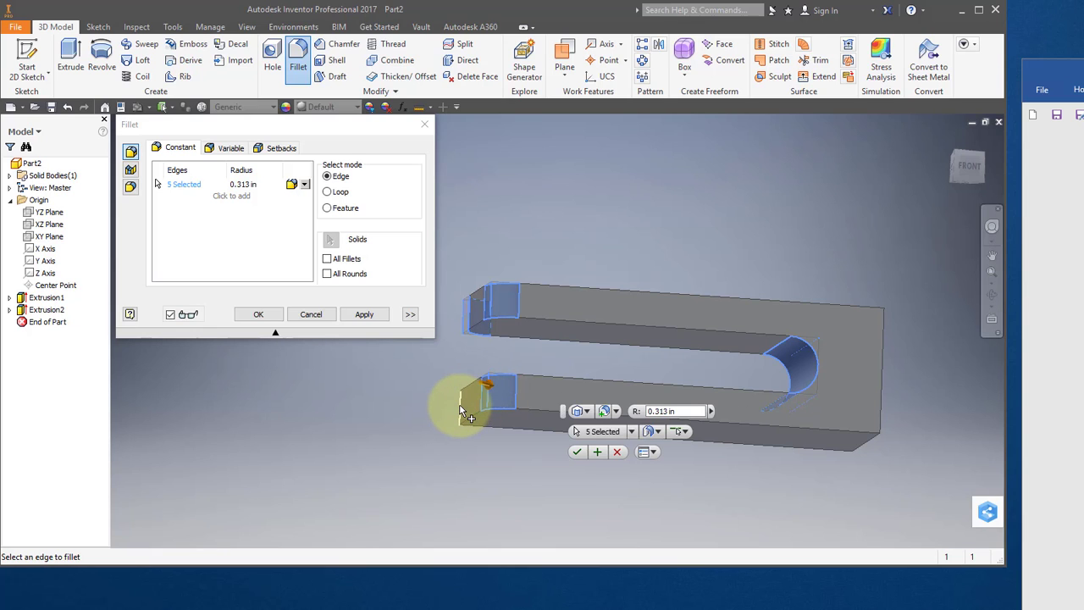
pyautogui.click(461, 412)
pyautogui.click(359, 315)
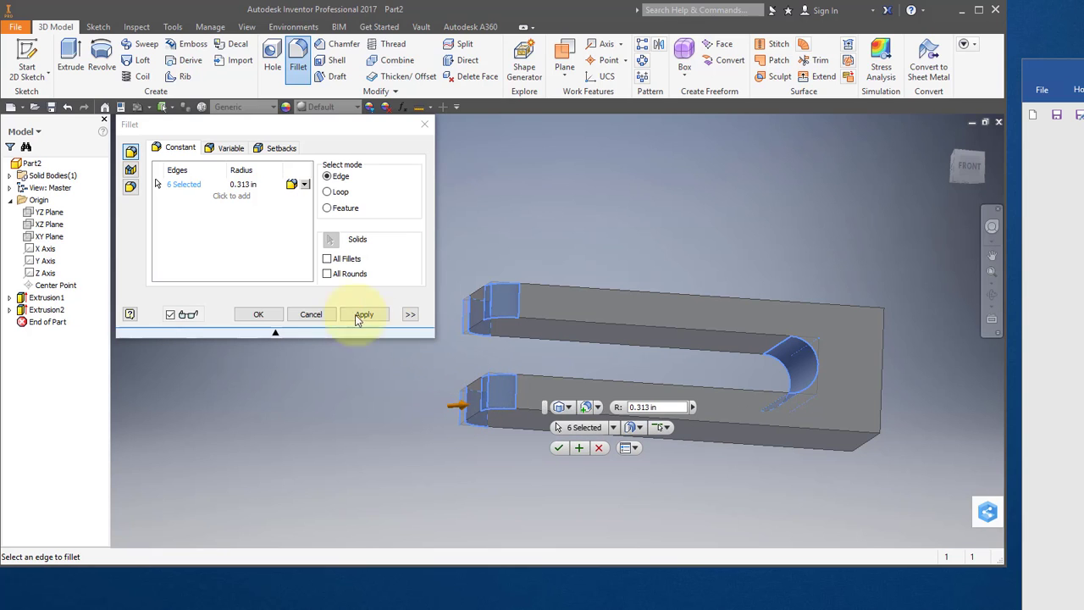
pyautogui.click(263, 316)
# Create a diagonal work plane through two coplanar edges, the block's top front long edge and its bottom rear long edge.
pyautogui.keyDown('shift'); pyautogui.moveTo(475, 372); pyautogui.dragTo(360, 381, button='middle'); pyautogui.keyUp('shift')
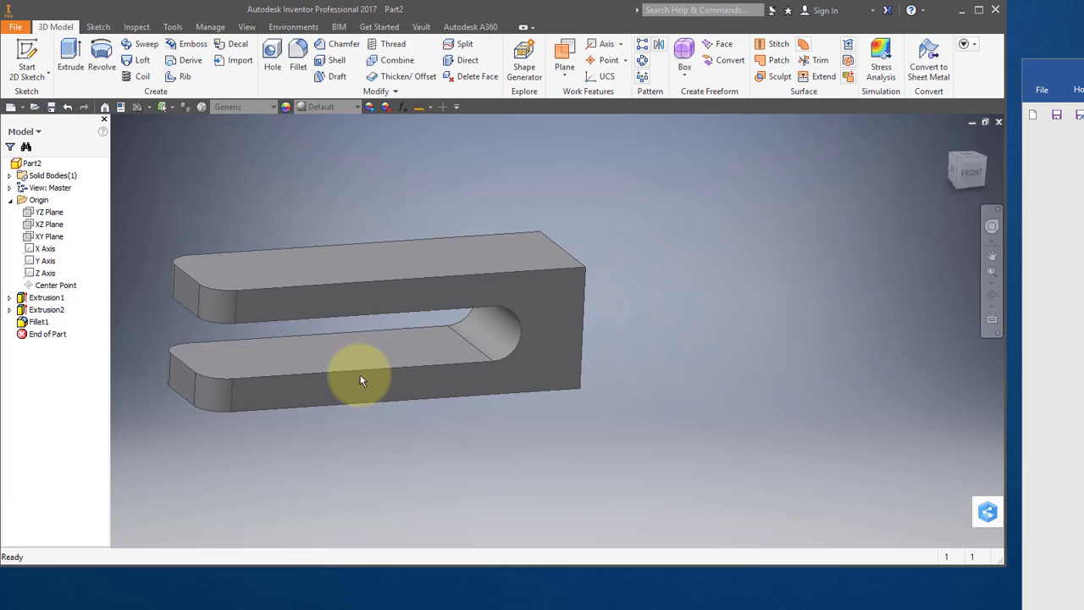
pyautogui.click(567, 76)
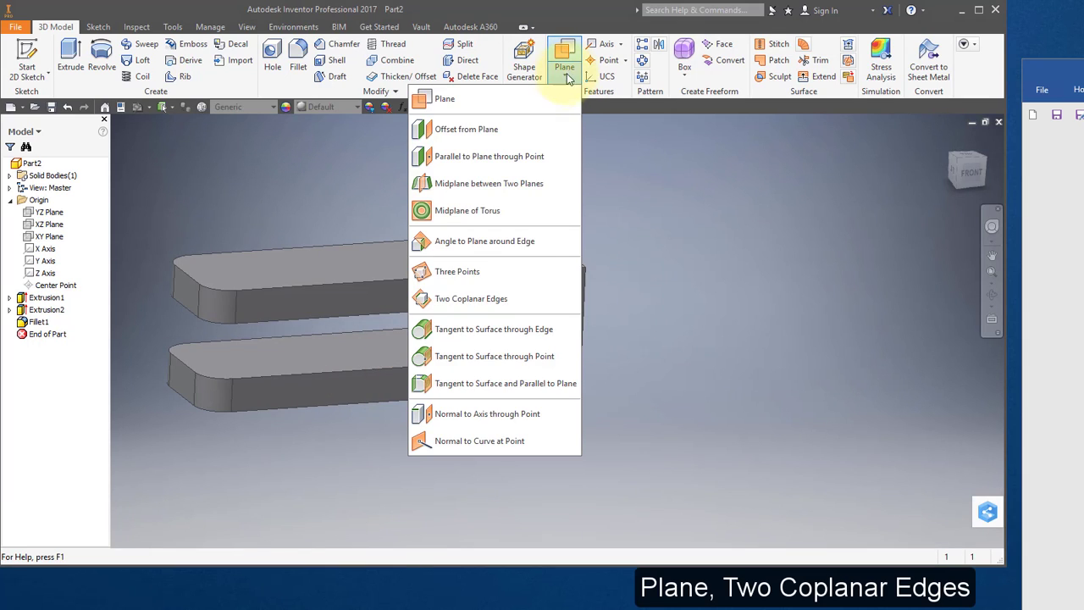
pyautogui.click(513, 313)
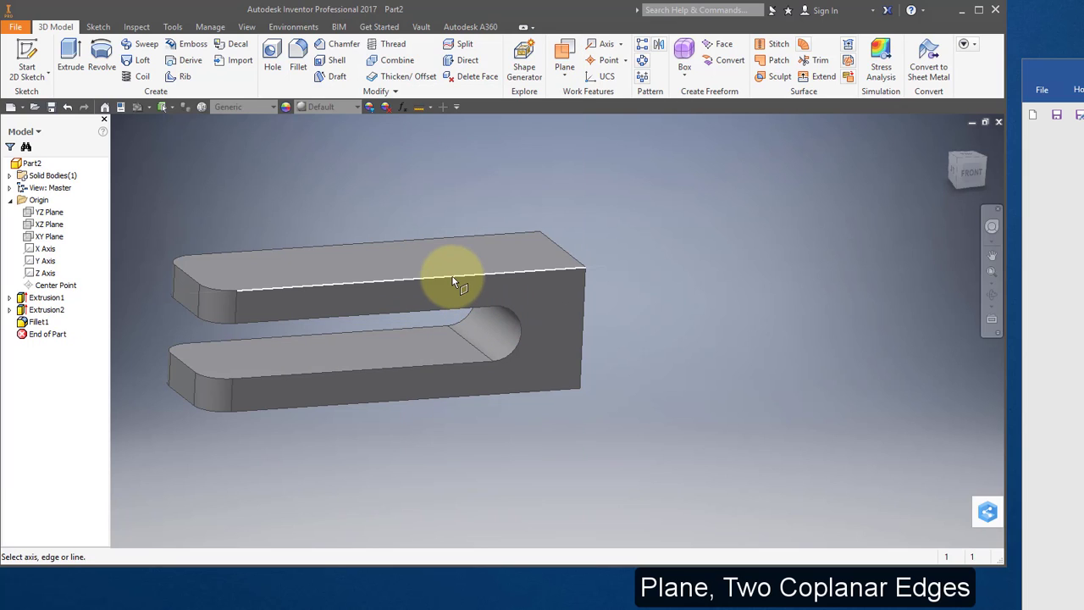
pyautogui.keyDown('shift'); pyautogui.moveTo(450, 296); pyautogui.dragTo(489, 269, button='middle'); pyautogui.keyUp('shift')
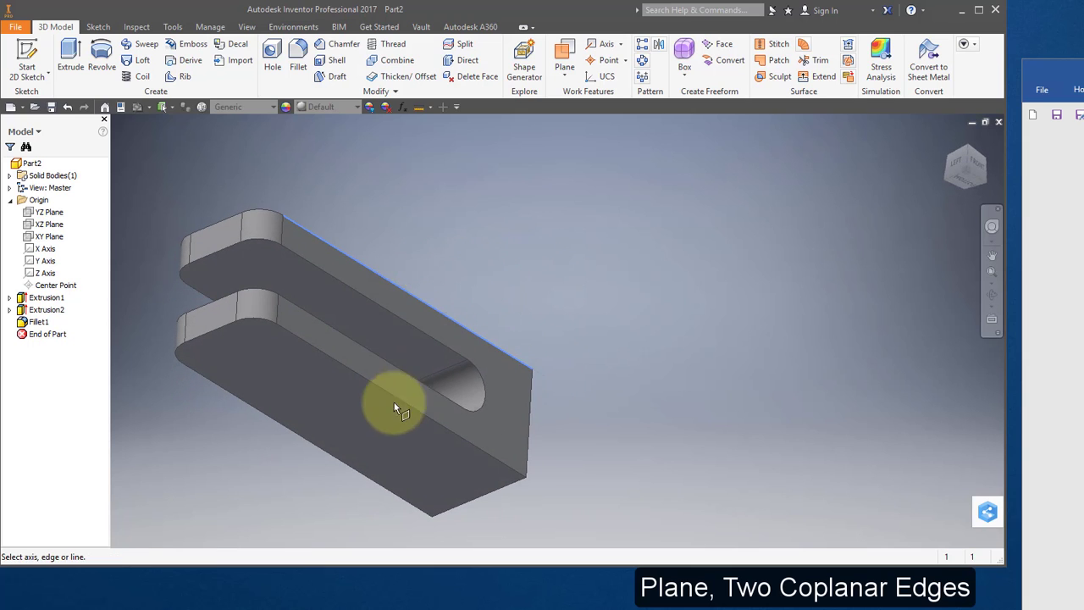
pyautogui.click(316, 448)
pyautogui.keyDown('shift'); pyautogui.moveTo(315, 445); pyautogui.dragTo(353, 457, button='middle'); pyautogui.keyUp('shift')
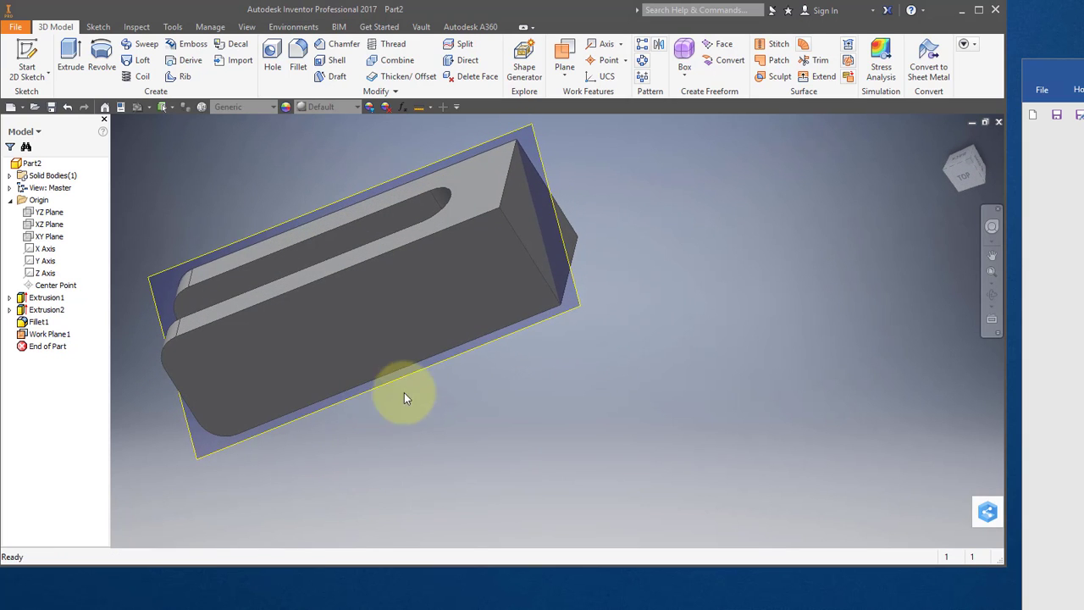
# Start a new 2D sketch on the diagonal work plane and slice the graphics at the sketch plane.
pyautogui.moveTo(405, 376); pyautogui.dragTo(396, 414, button='middle')
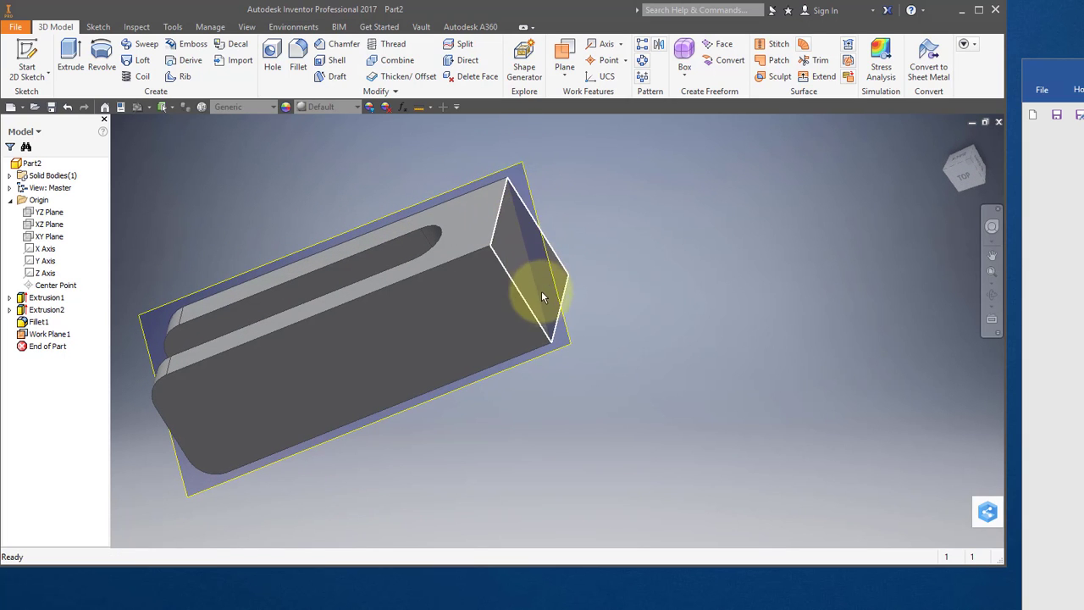
pyautogui.click(26, 53)
pyautogui.click(521, 170)
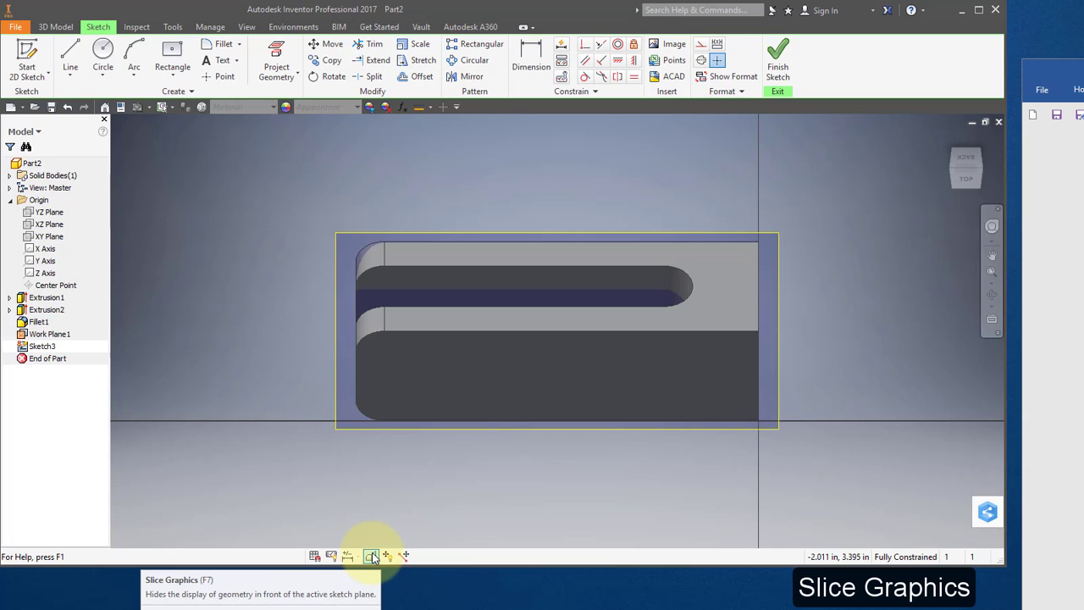
pyautogui.click(372, 556)
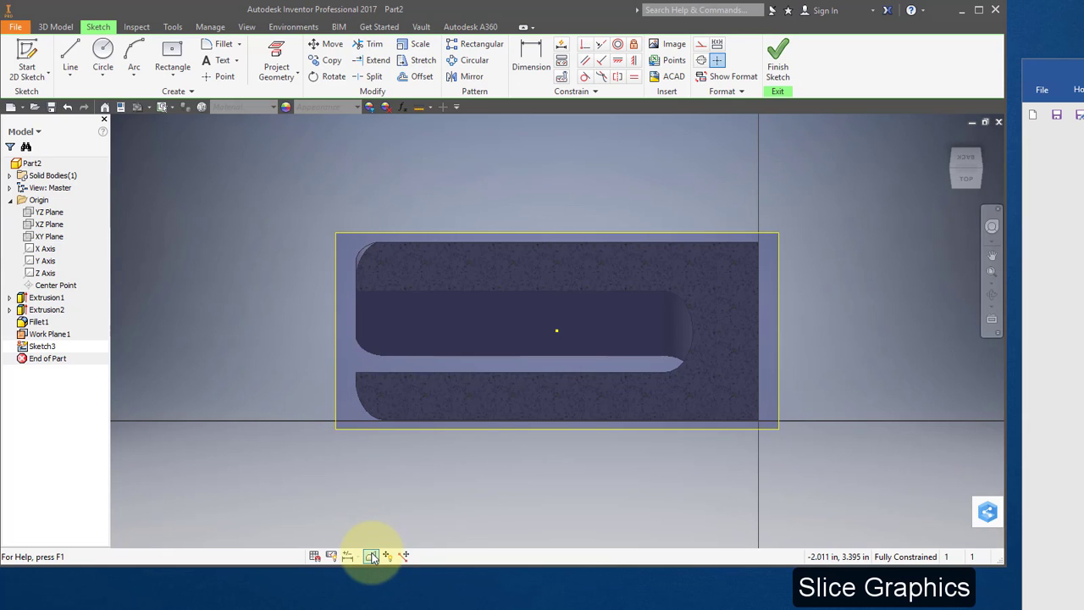
# Project the closed outline of the sliced upper half into the sketch as construction geometry, with construction mode switched off again.
pyautogui.click(701, 45)
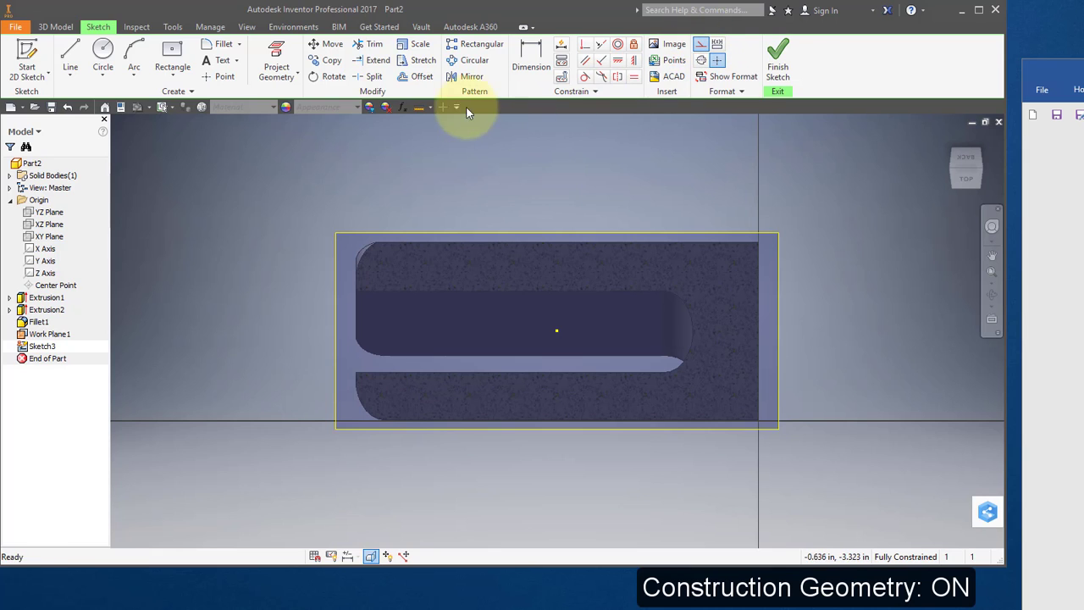
pyautogui.click(276, 55)
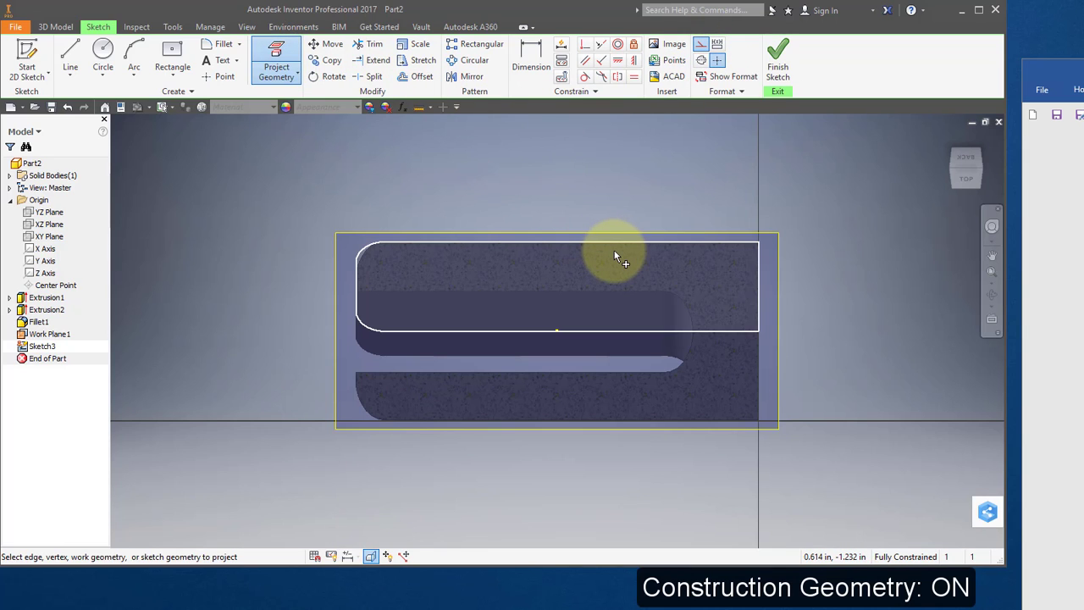
pyautogui.click(618, 246)
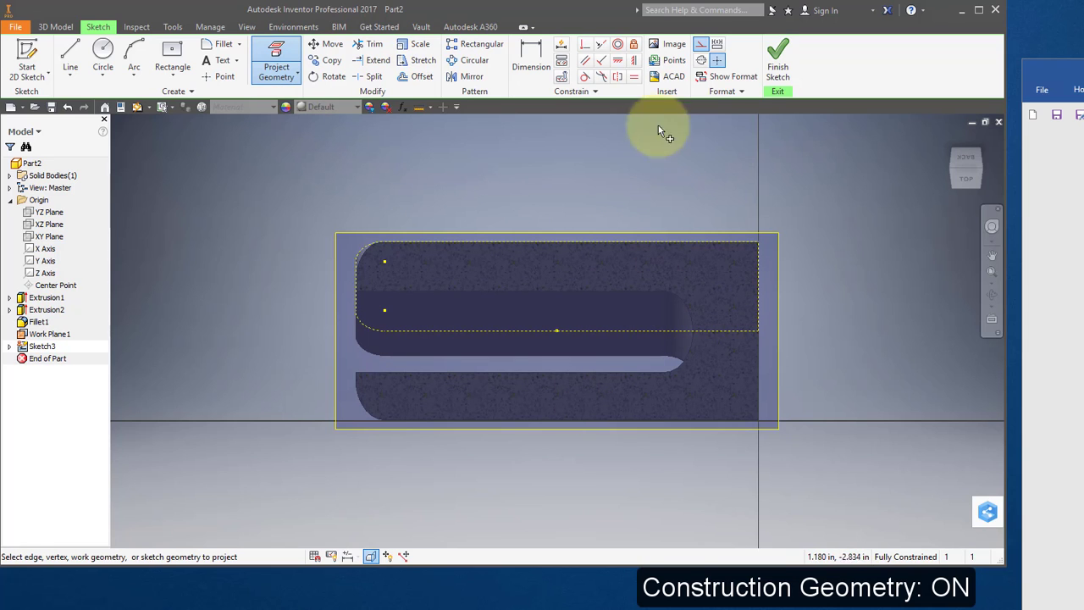
pyautogui.click(701, 45)
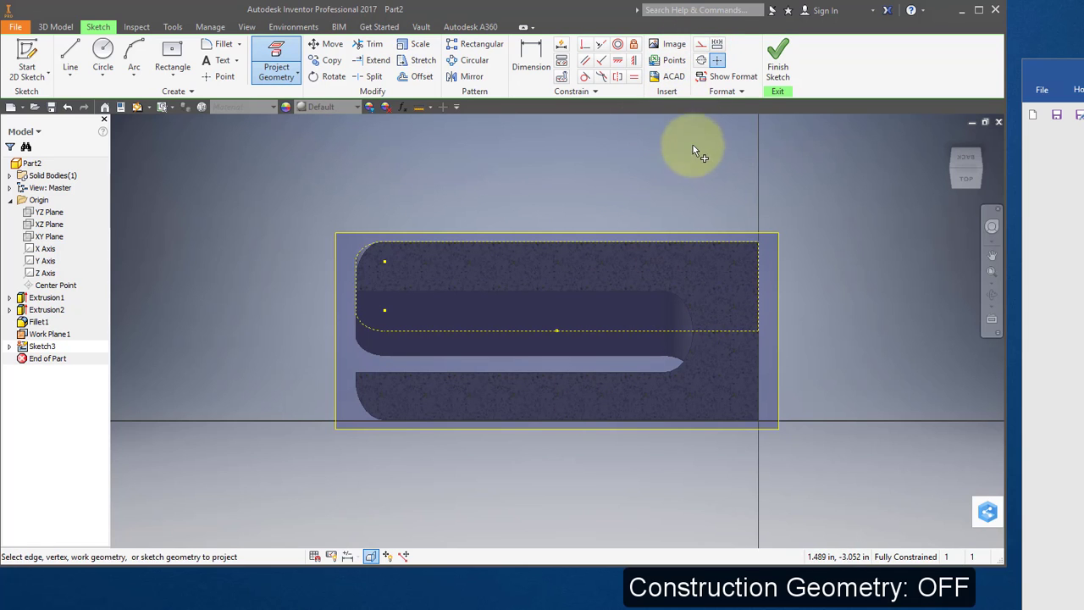
# Sketch a closed triangle across the outline's upper corner at the solid end, with a vertical side about 1 in long.
pyautogui.moveTo(695, 150)
pyautogui.mouseDown(button='middle')
pyautogui.moveTo(564, 167)
pyautogui.moveTo(447, 131)
pyautogui.mouseUp(button='middle')
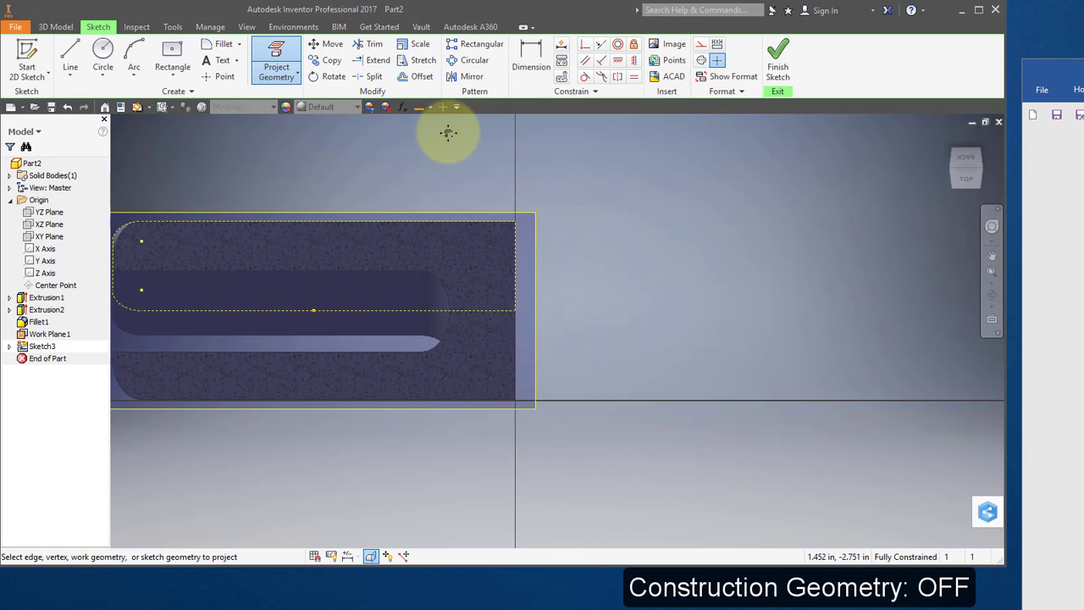
pyautogui.click(70, 52)
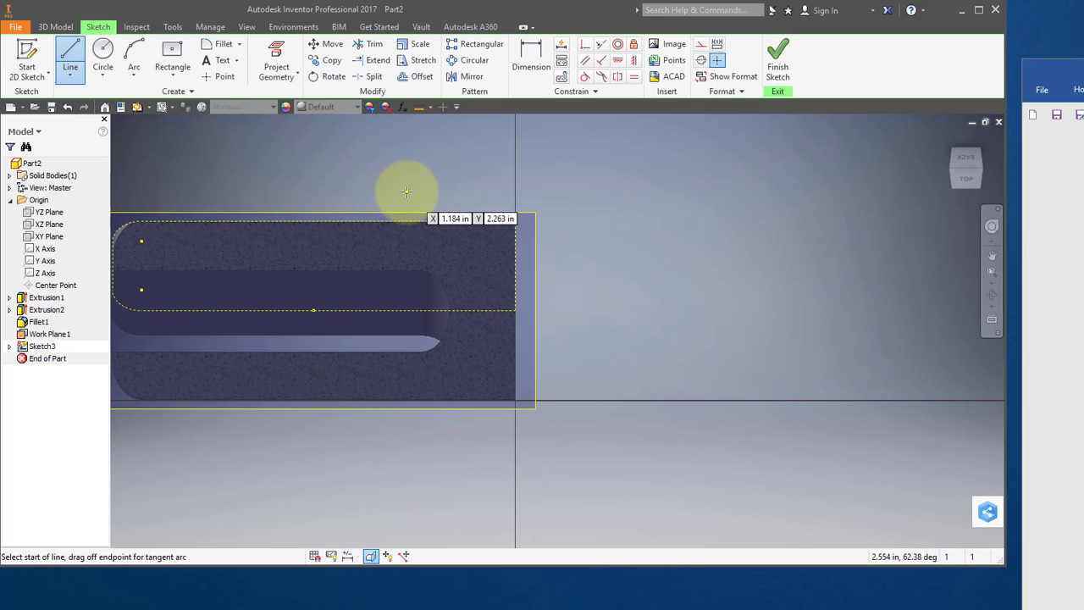
pyautogui.click(407, 191)
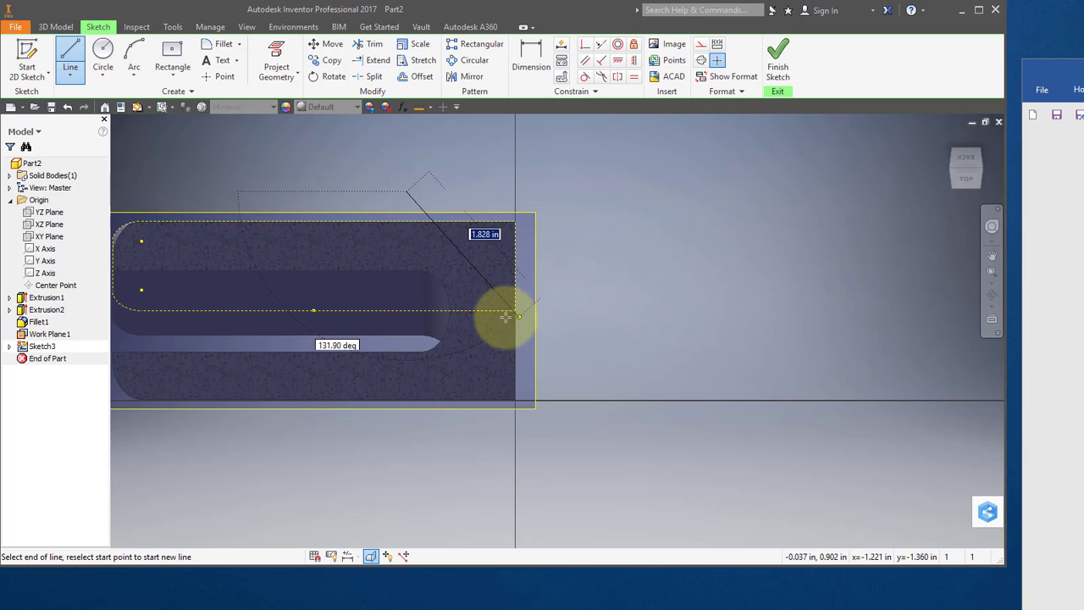
pyautogui.click(555, 284)
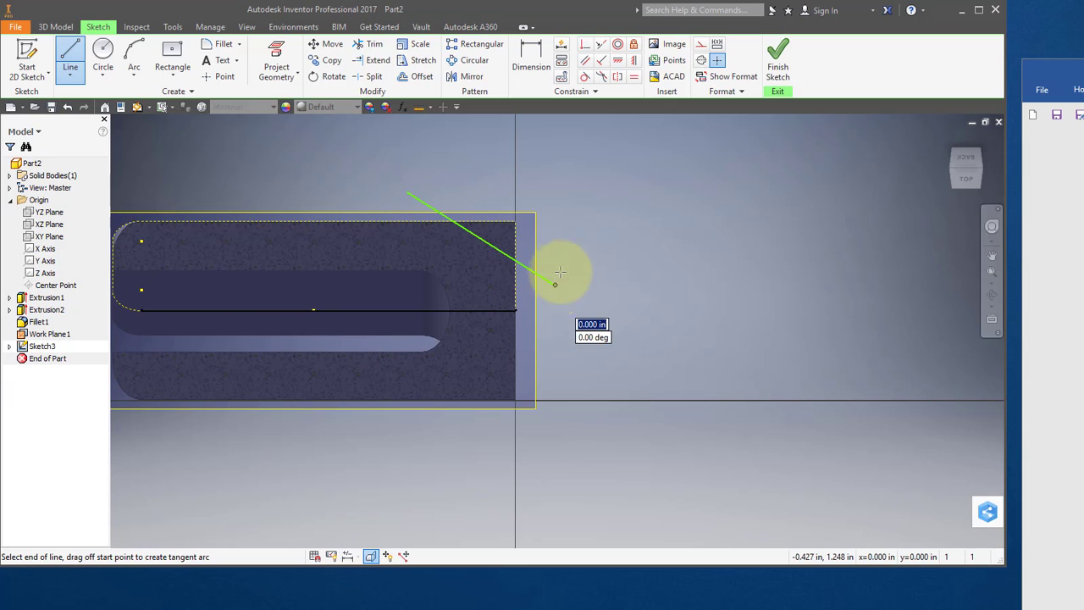
pyautogui.click(554, 186)
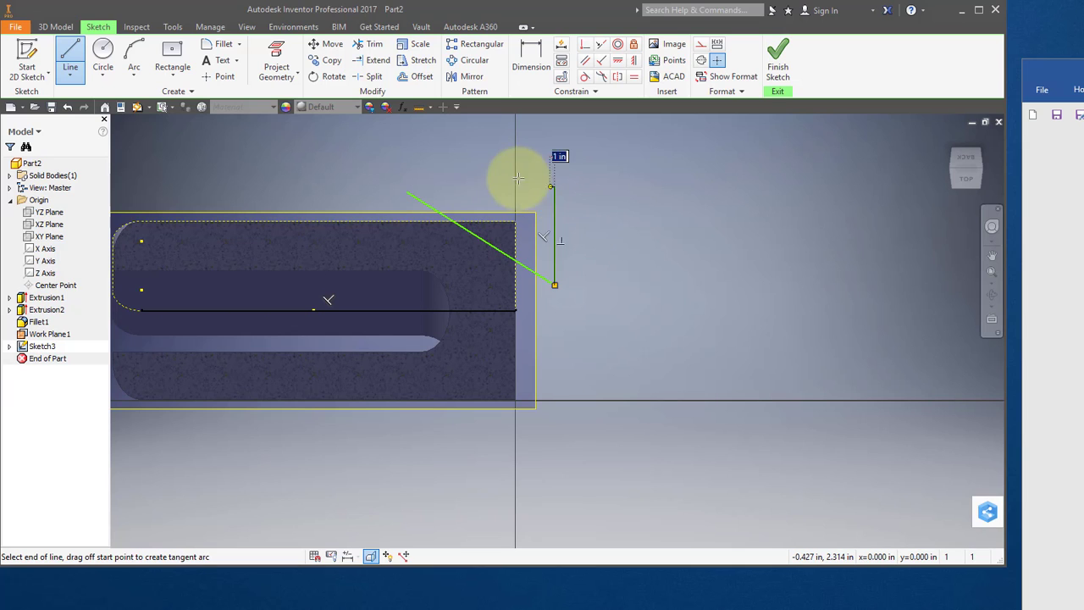
pyautogui.click(406, 190)
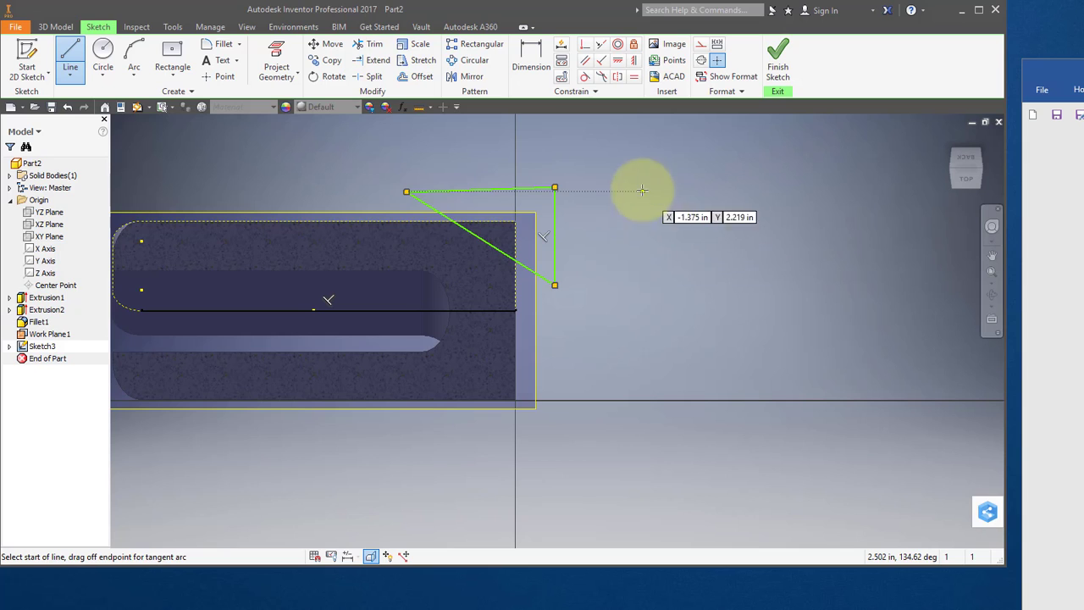
# Place sketch points where the triangle's sloped line crosses the projected end edge and the projected upper edge.
pyautogui.click(222, 77)
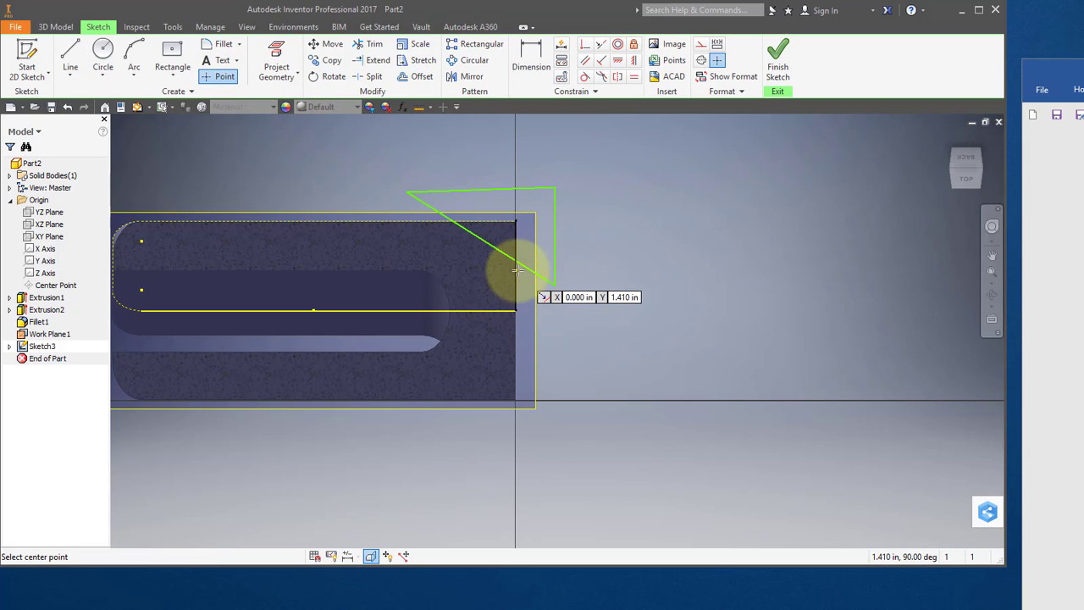
pyautogui.scroll(-3, 517, 261)
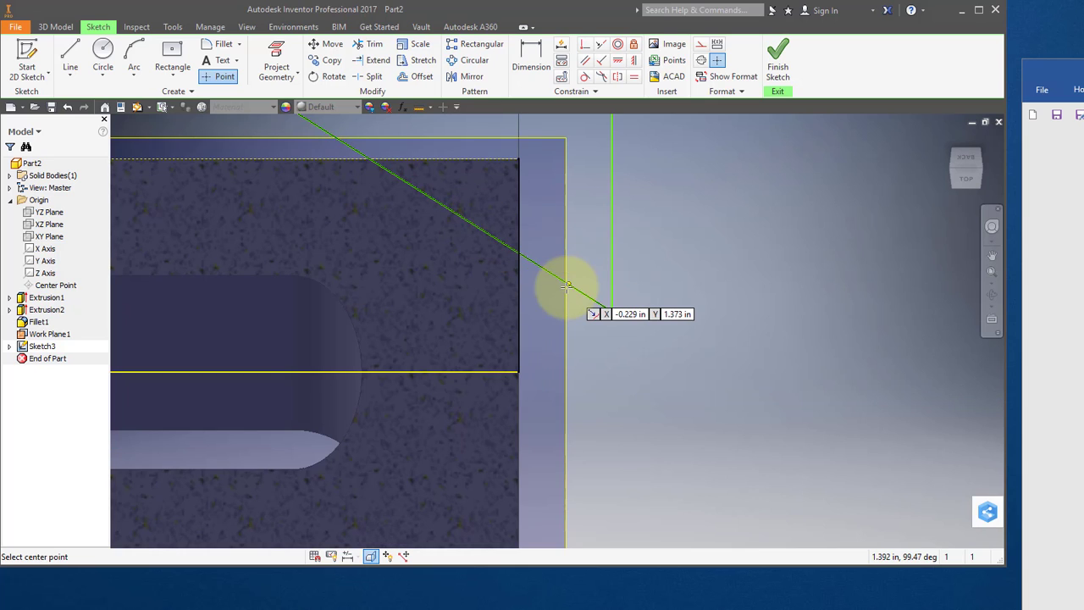
pyautogui.click(519, 251)
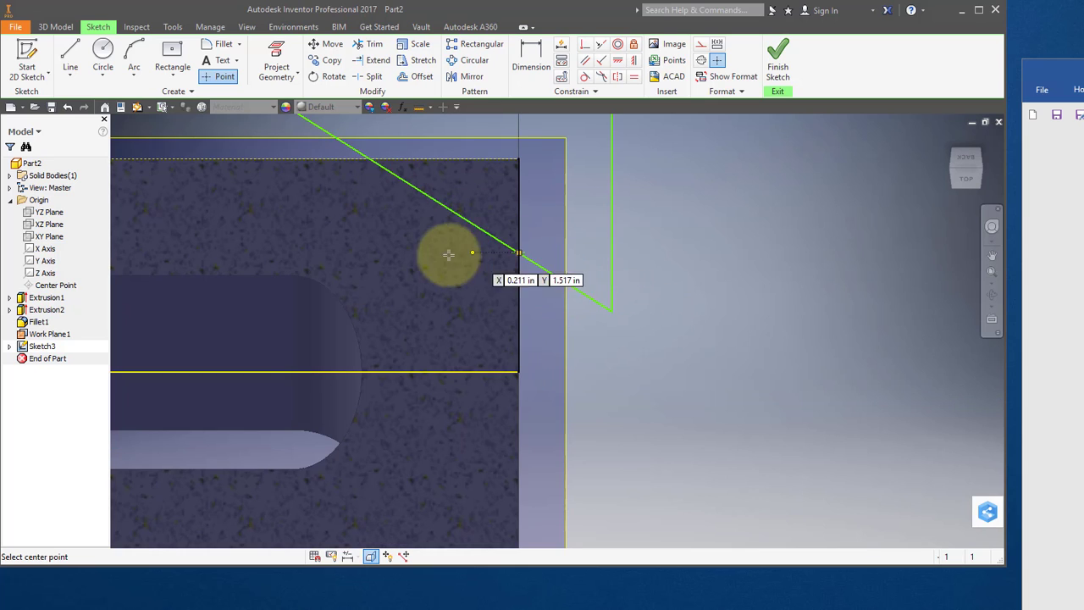
pyautogui.click(366, 157)
pyautogui.moveTo(402, 182); pyautogui.dragTo(497, 254, button='middle')
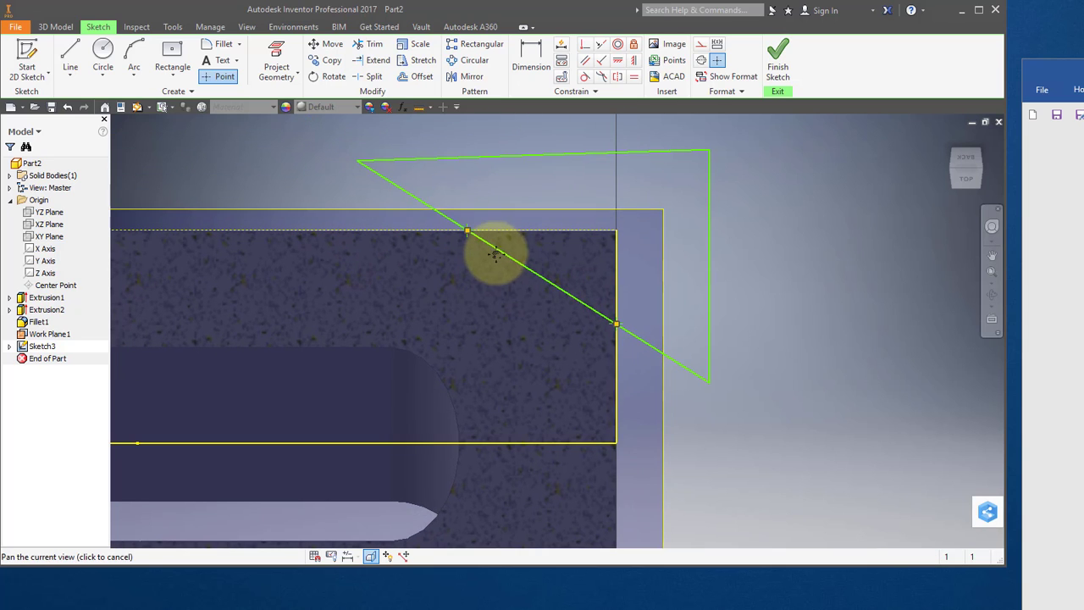
pyautogui.click(550, 136)
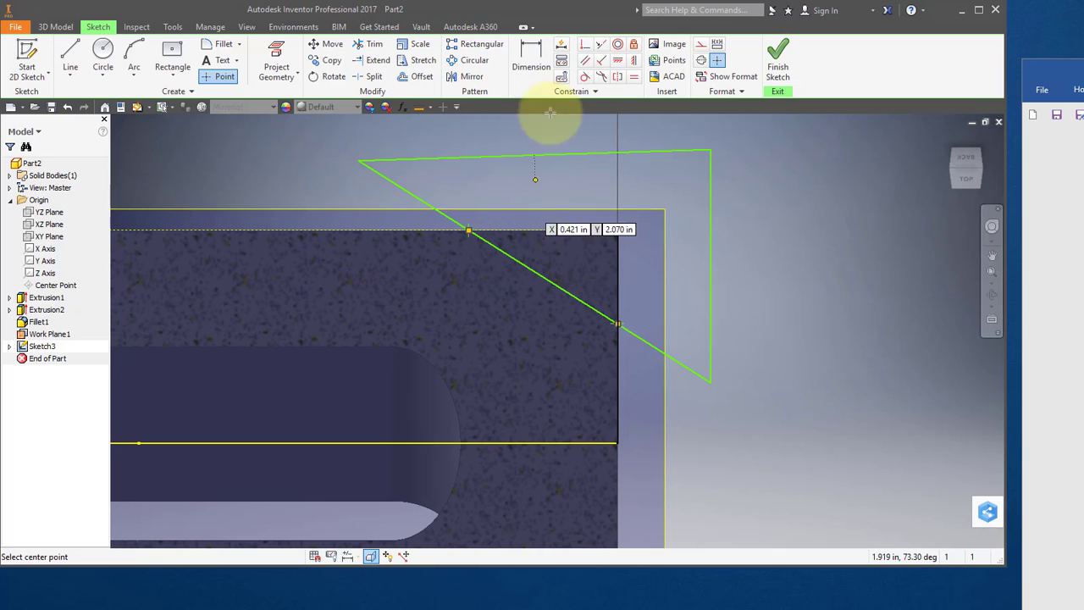
# Dimension the vertical distance from the projected centre line to the point on the end edge as 1.3/2 in.
pyautogui.click(531, 54)
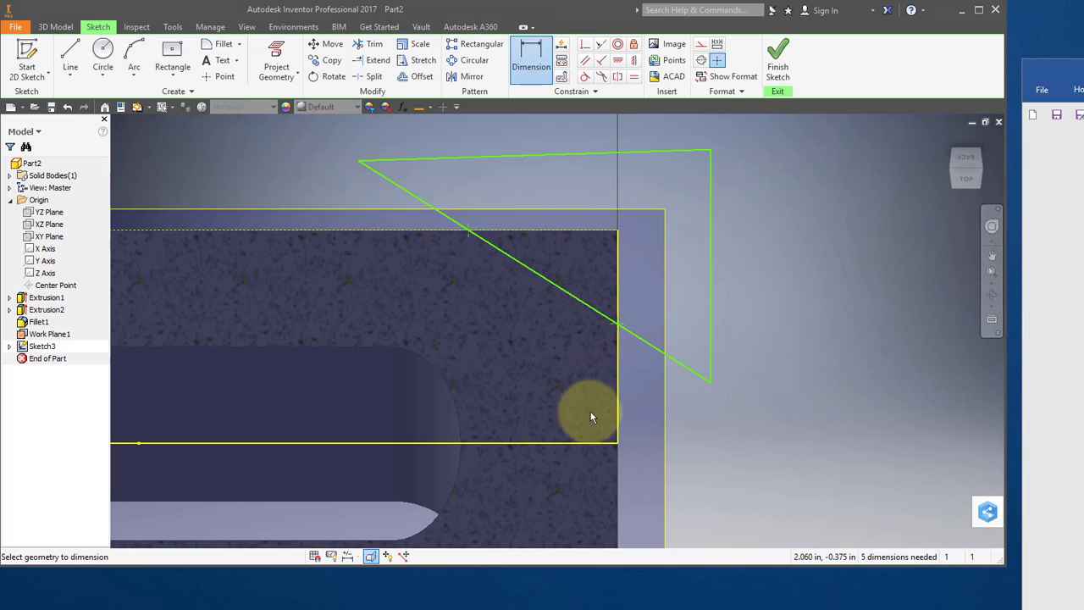
pyautogui.click(617, 326)
pyautogui.click(719, 406)
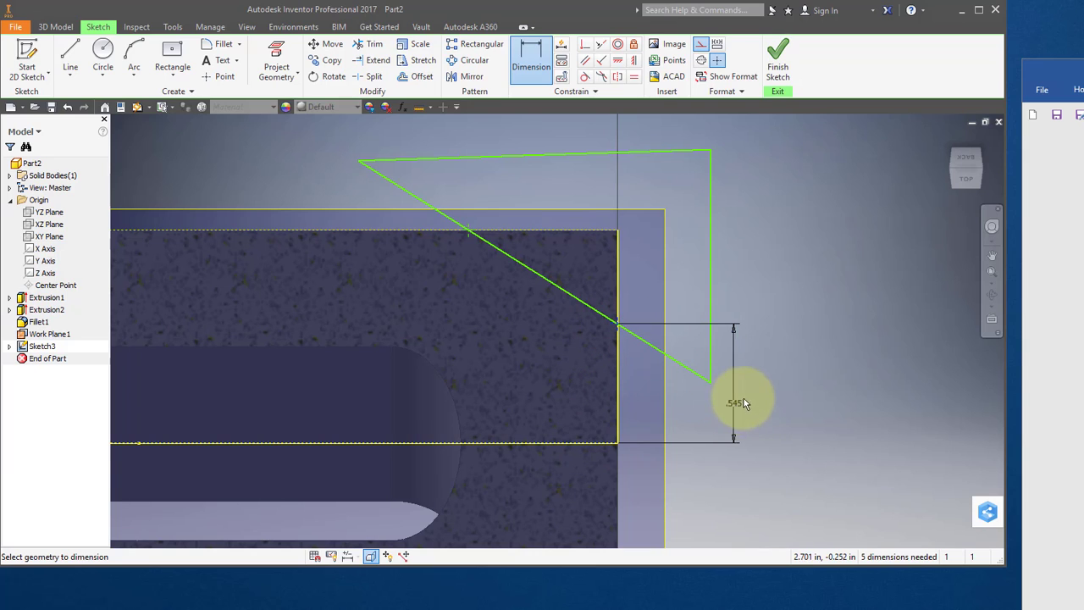
pyautogui.click(755, 373)
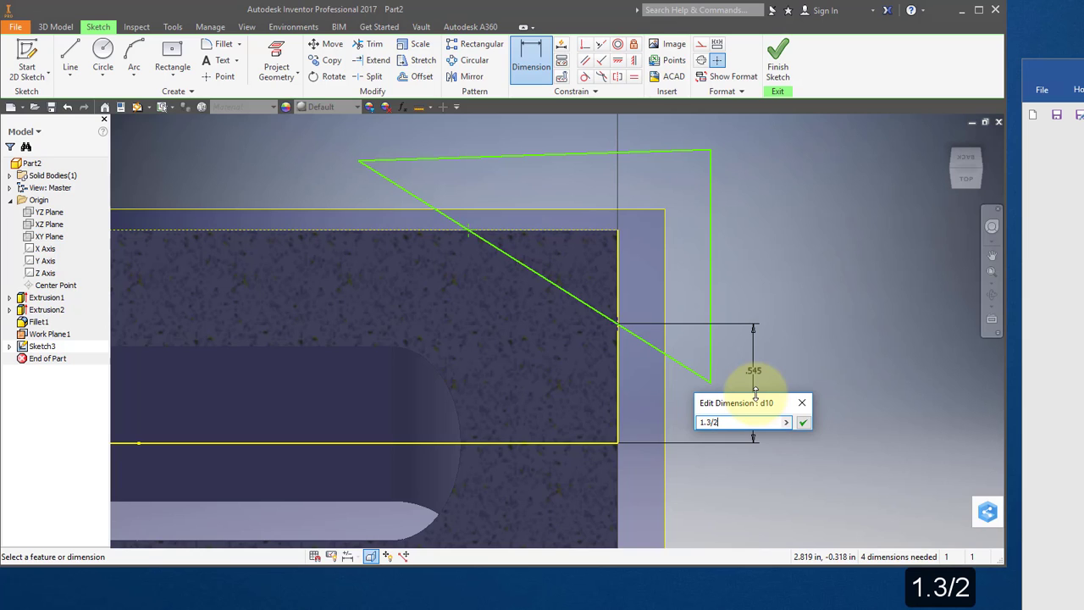
pyautogui.press('Return')
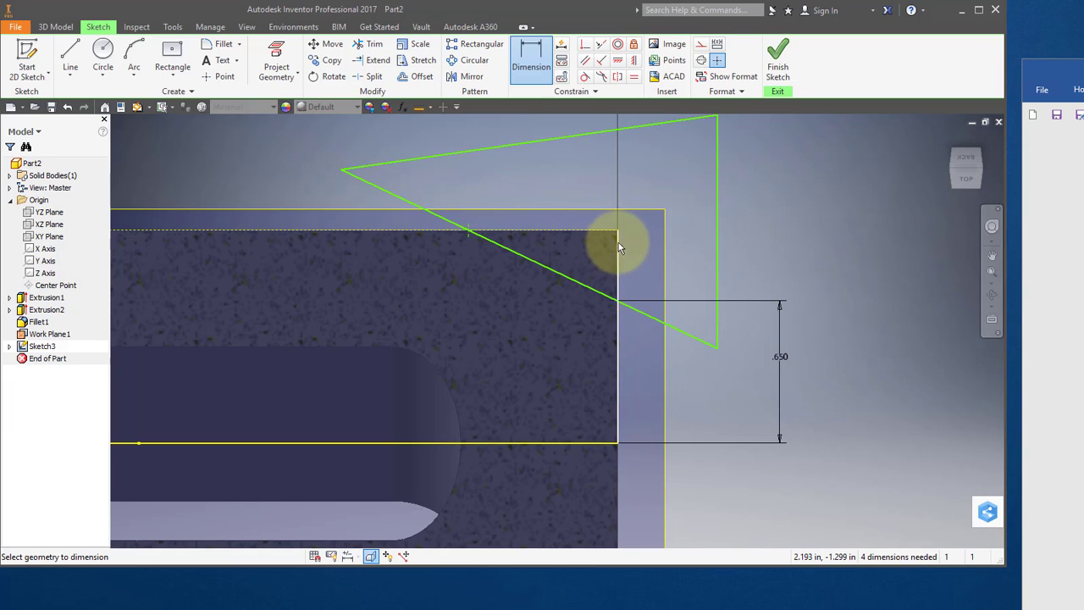
# Dimension the horizontal distance from the upper-edge point to the end edge as .438 in and finish the sketch.
pyautogui.click(468, 233)
pyautogui.click(506, 178)
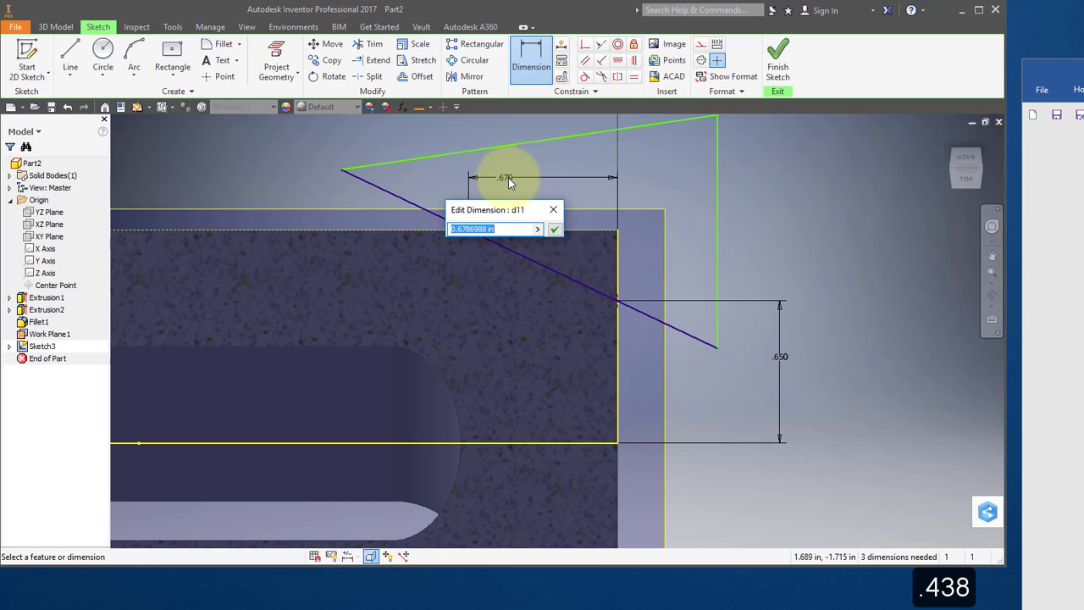
pyautogui.write('.438')
pyautogui.press('Return')
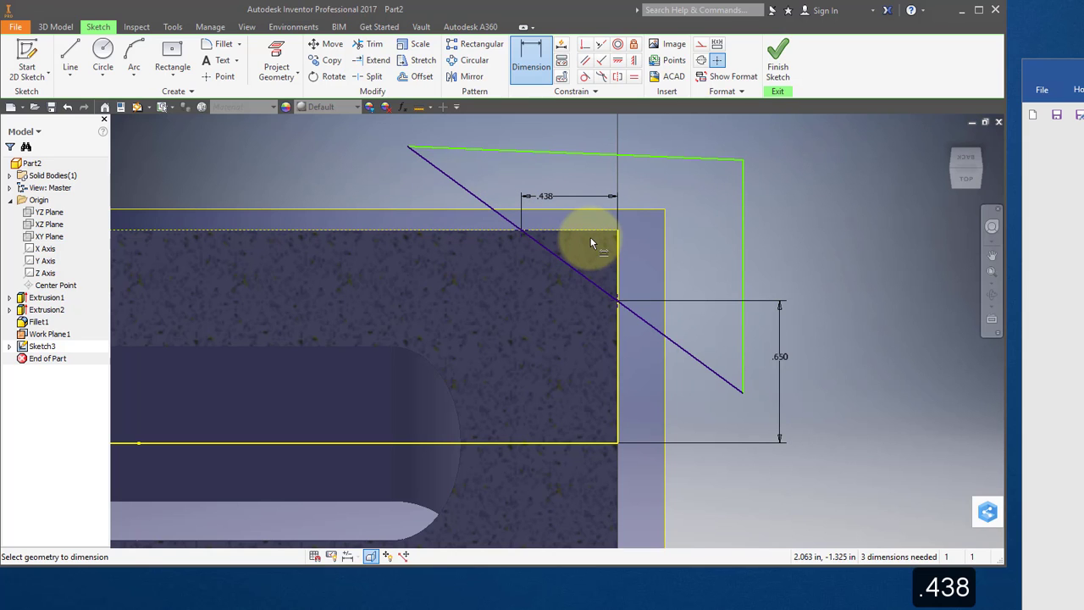
pyautogui.click(777, 49)
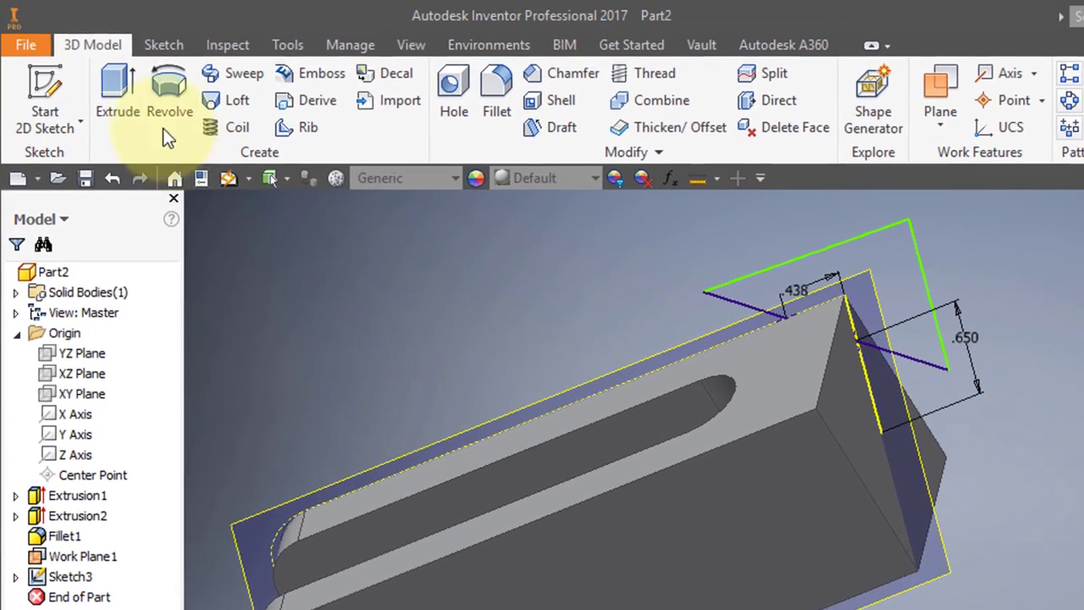
# Revolve the triangle fully around the X axis as a cut through the block's solid end, and hide the diagonal work plane.
pyautogui.click(168, 93)
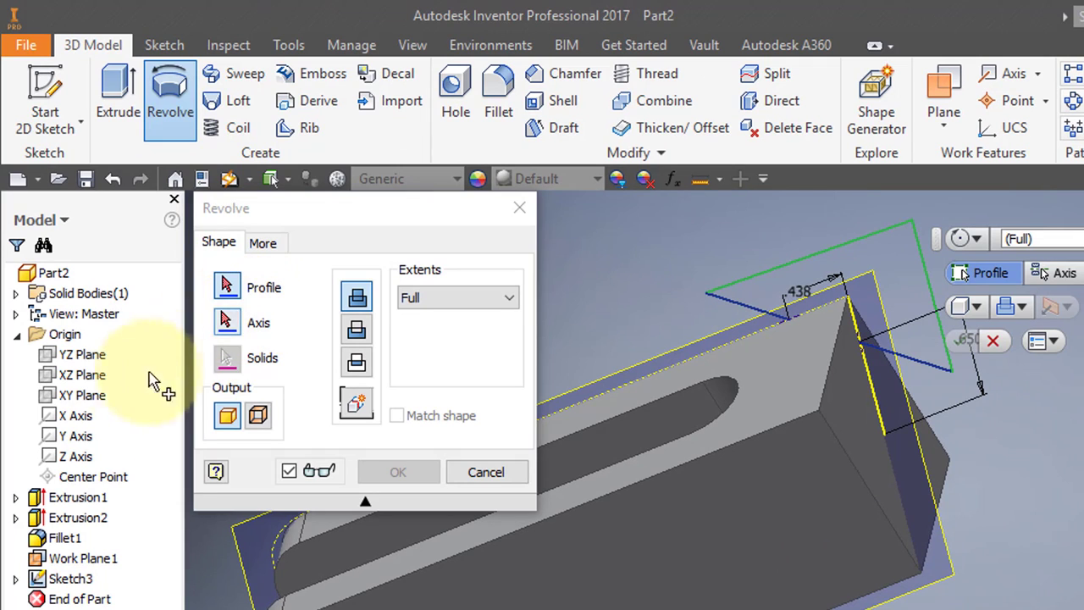
pyautogui.click(240, 325)
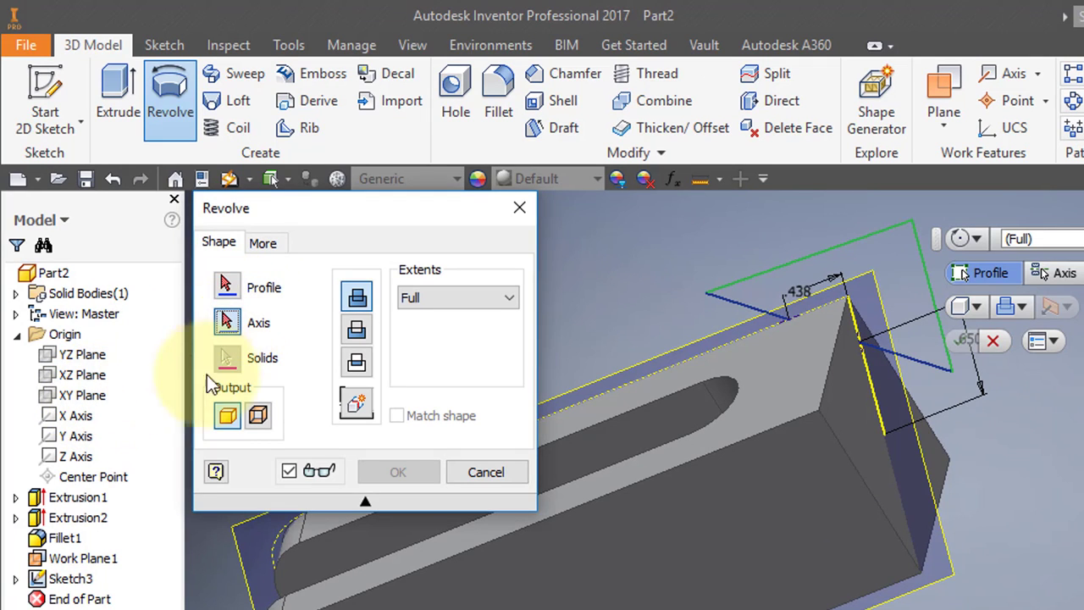
pyautogui.click(76, 416)
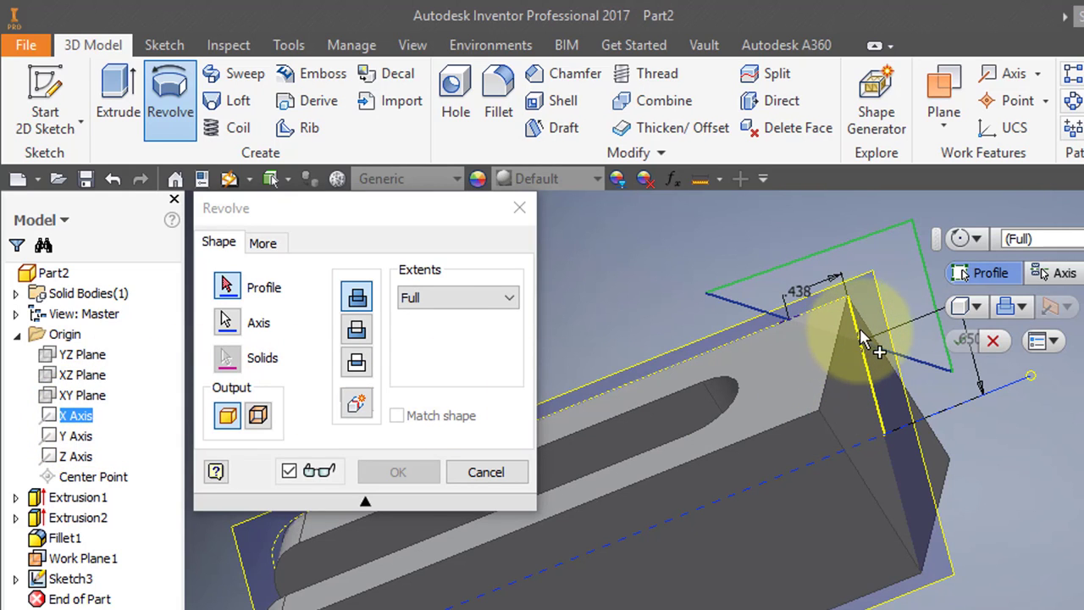
pyautogui.click(910, 275)
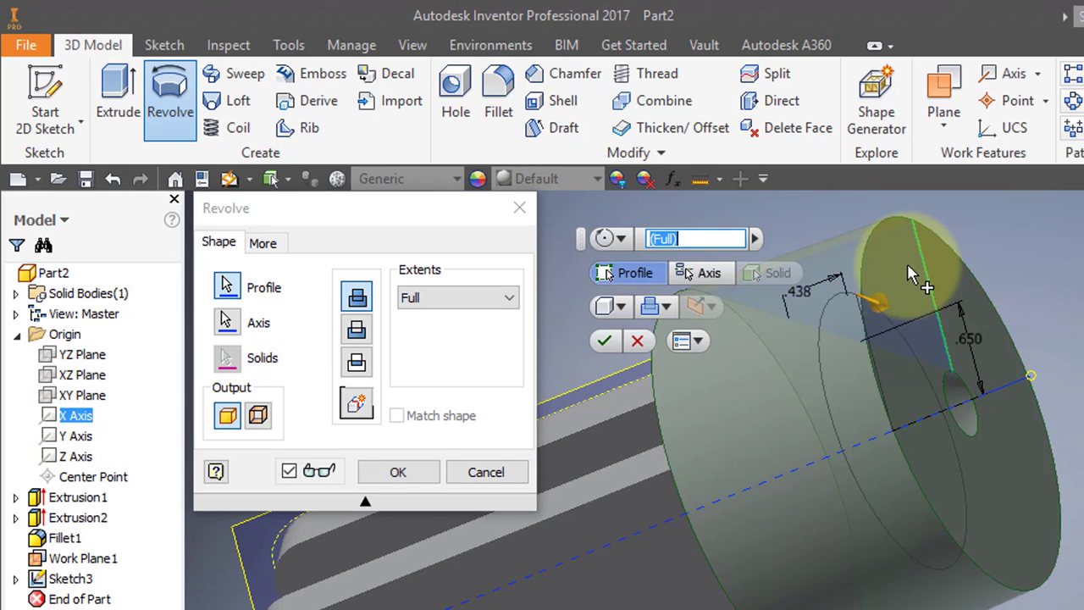
pyautogui.click(357, 329)
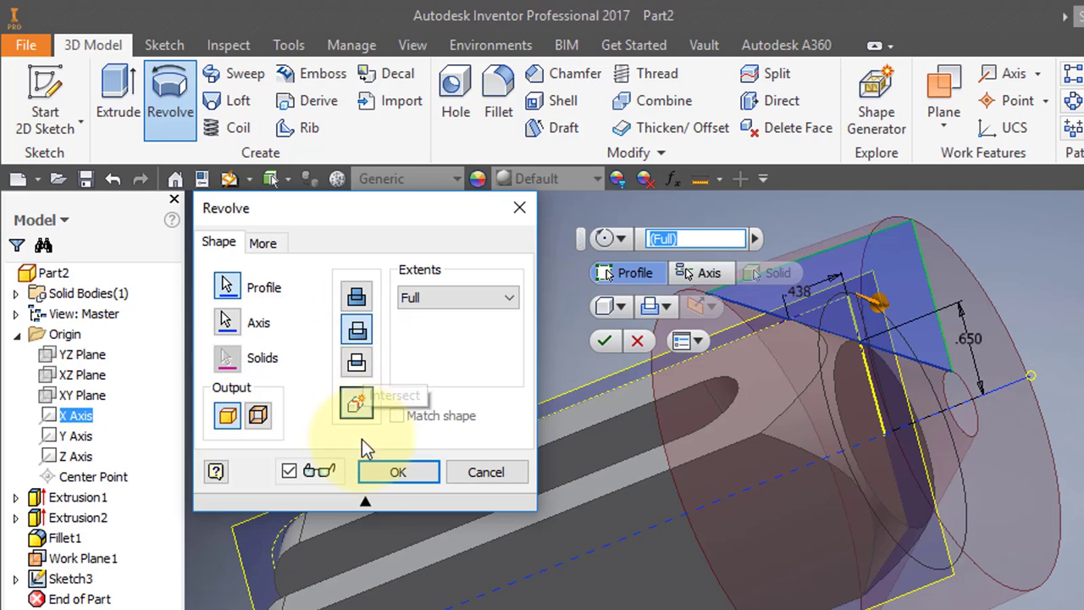
pyautogui.click(379, 474)
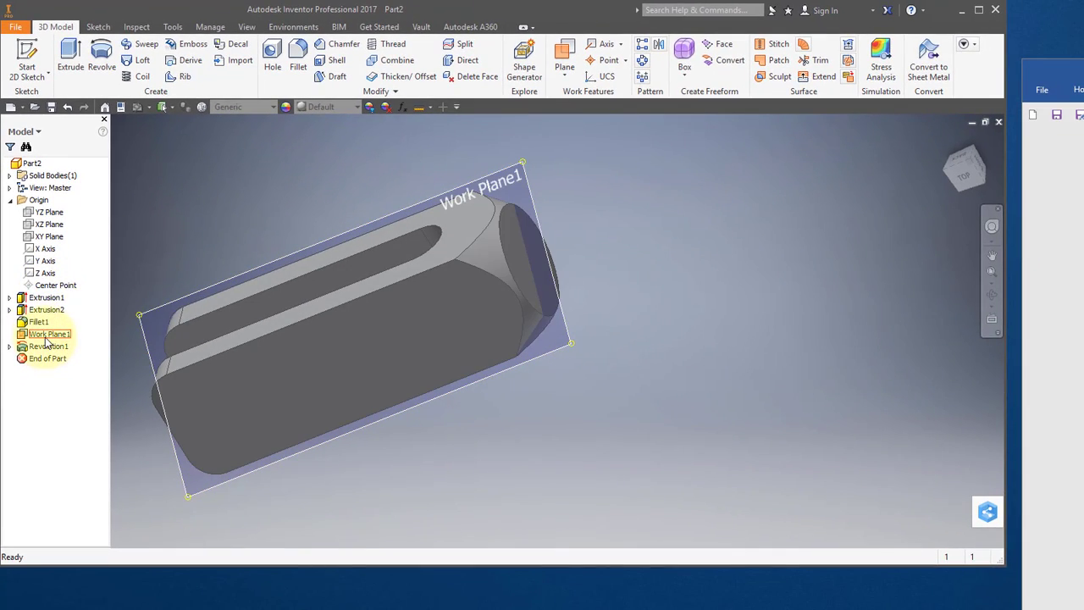
pyautogui.rightClick(49, 337)
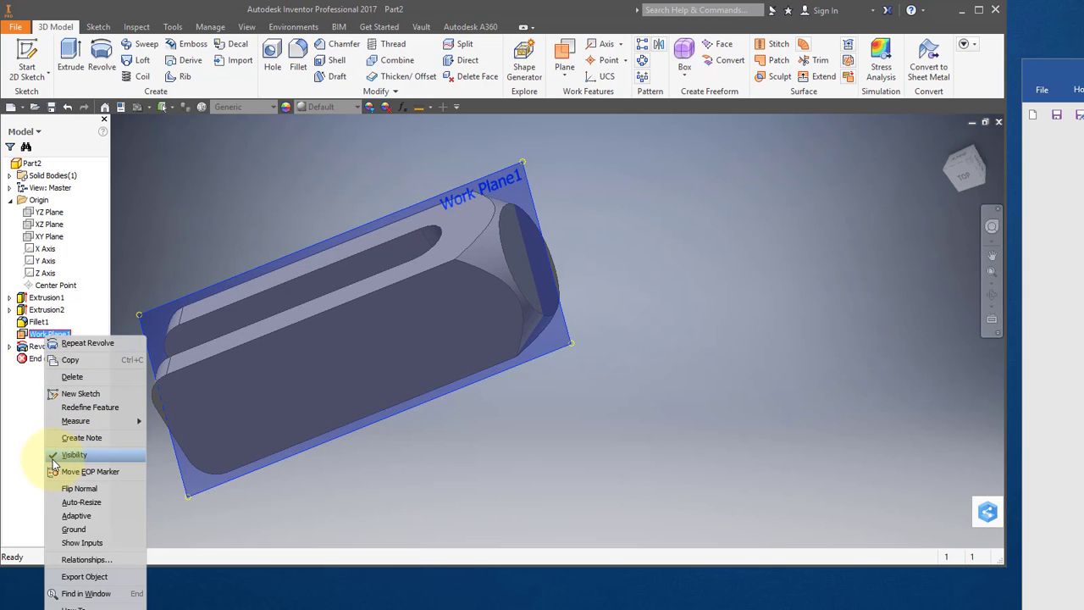
pyautogui.click(74, 455)
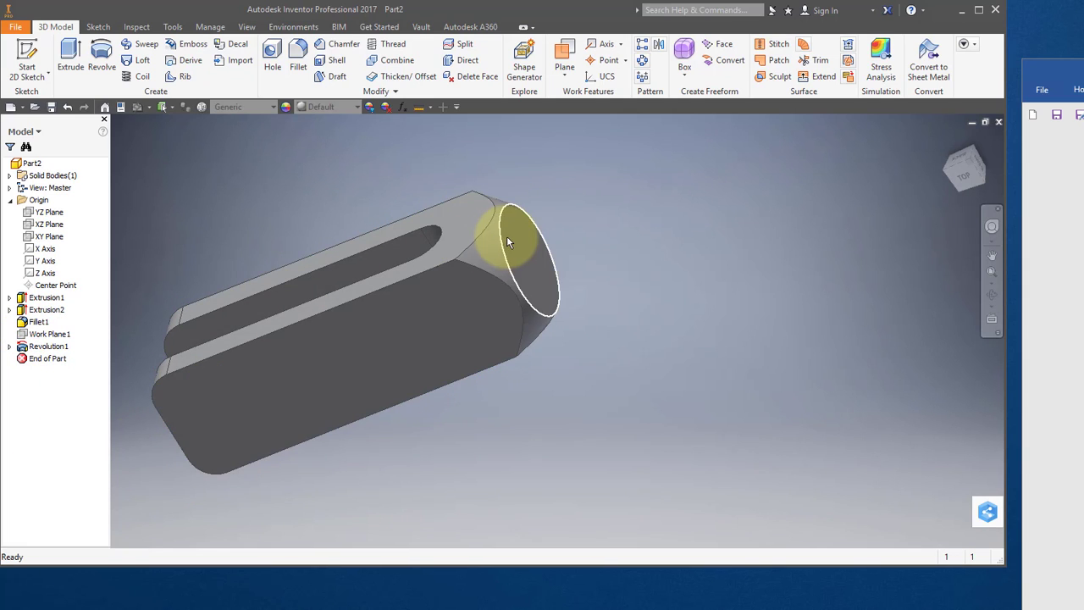
# Start a new 2D sketch on the circular end face and place a sketch point at its centre.
pyautogui.keyDown('shift'); pyautogui.moveTo(507, 243); pyautogui.dragTo(580, 291, button='middle'); pyautogui.keyUp('shift')
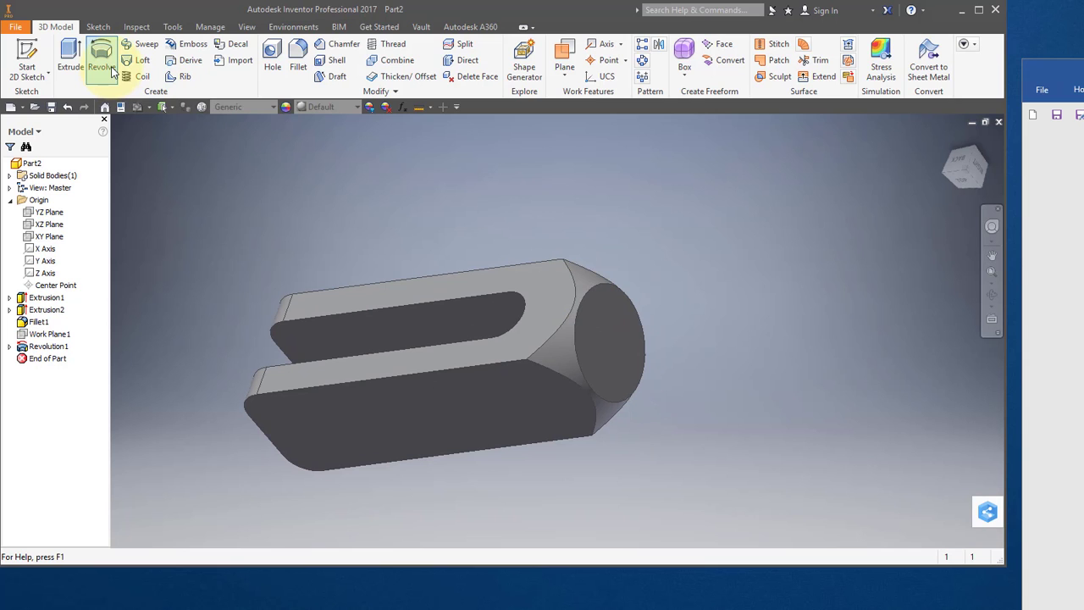
pyautogui.click(27, 56)
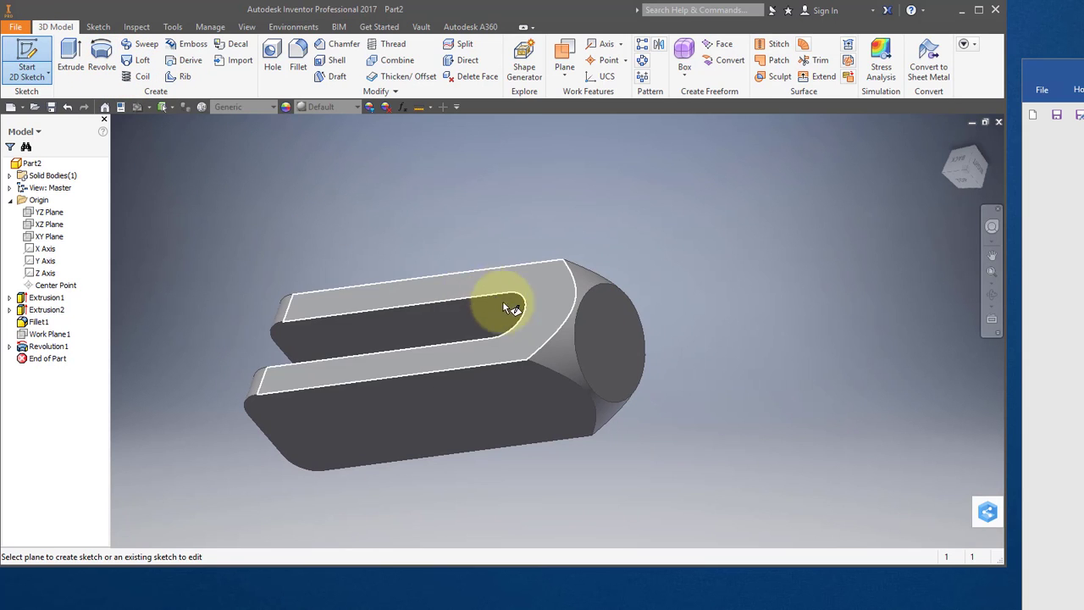
pyautogui.click(619, 349)
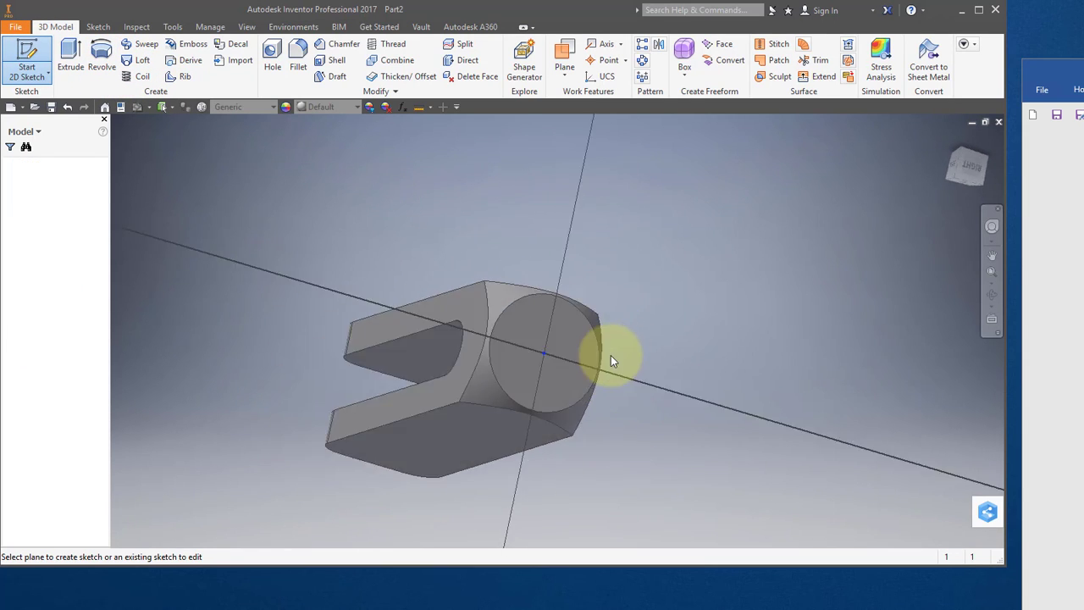
pyautogui.click(218, 77)
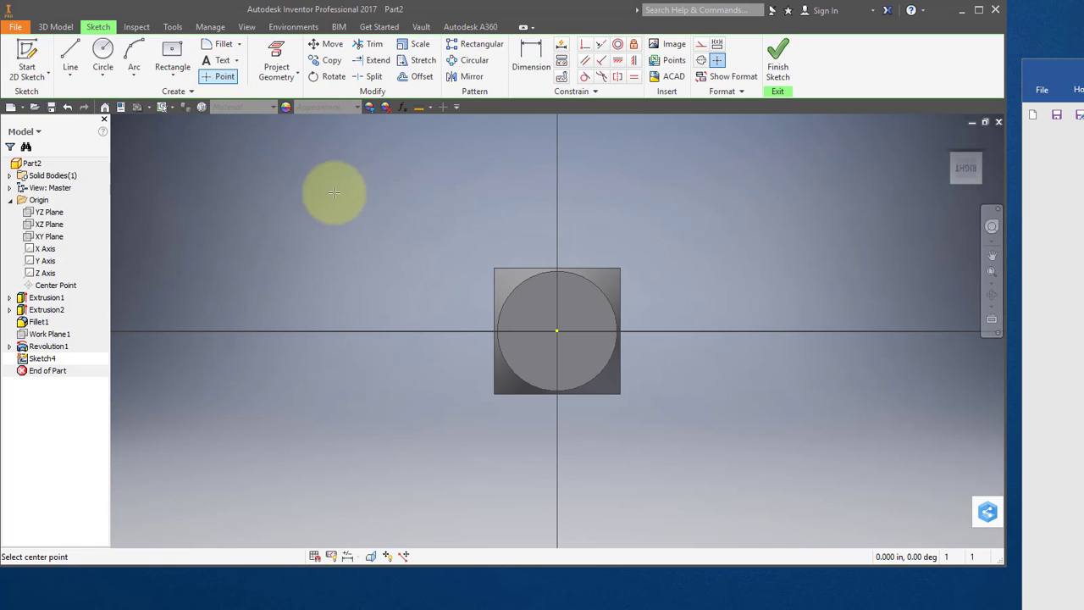
pyautogui.click(556, 331)
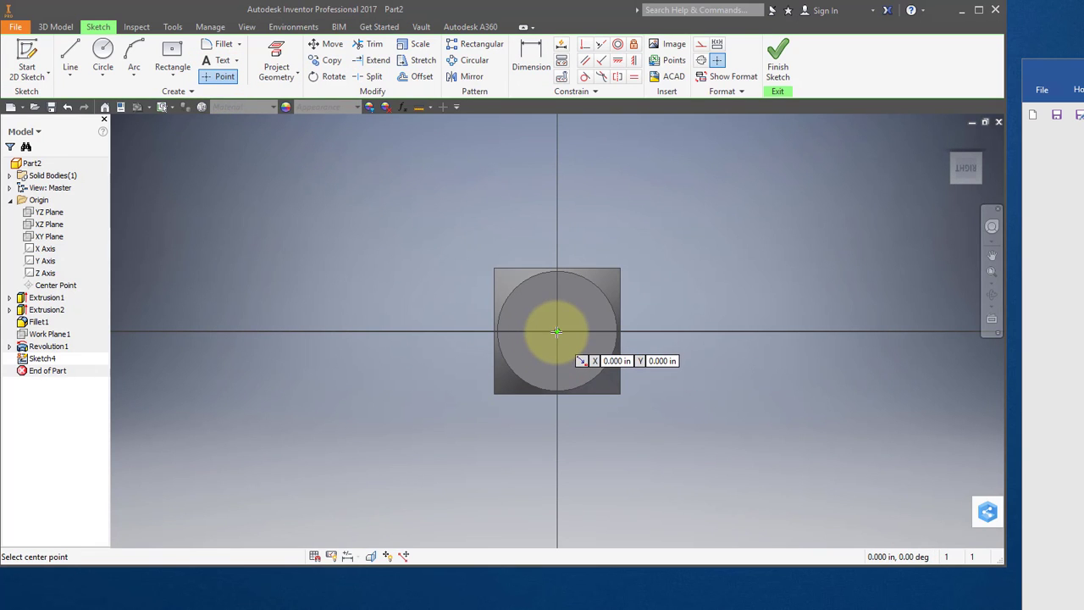
# Finish the sketch and cut a 0.4375 in, 7/16-14 UNC tapped hole through all at the end face's centre point.
pyautogui.click(781, 60)
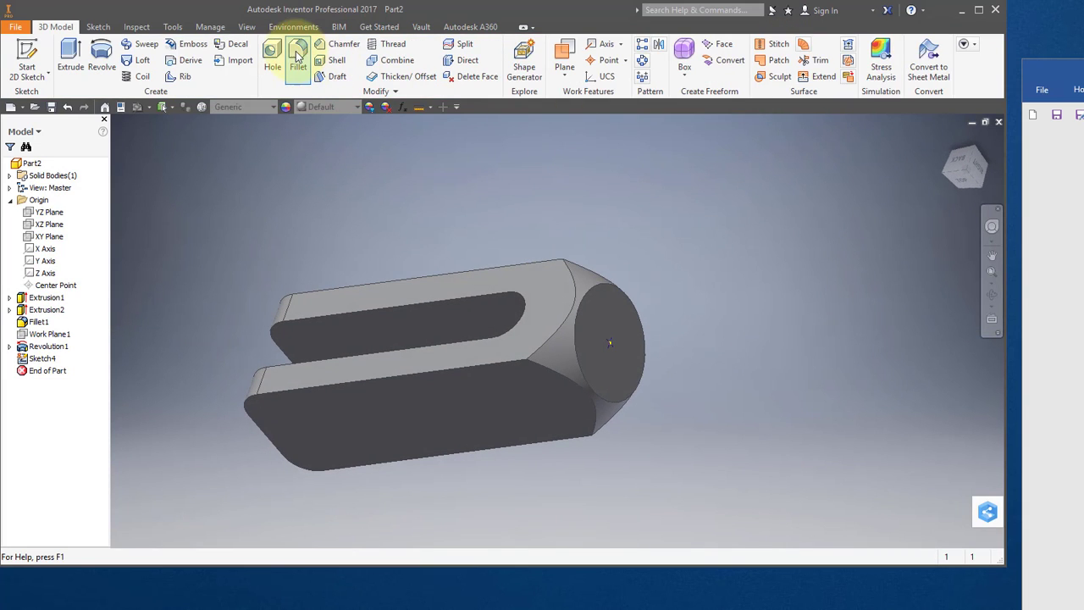
pyautogui.click(275, 58)
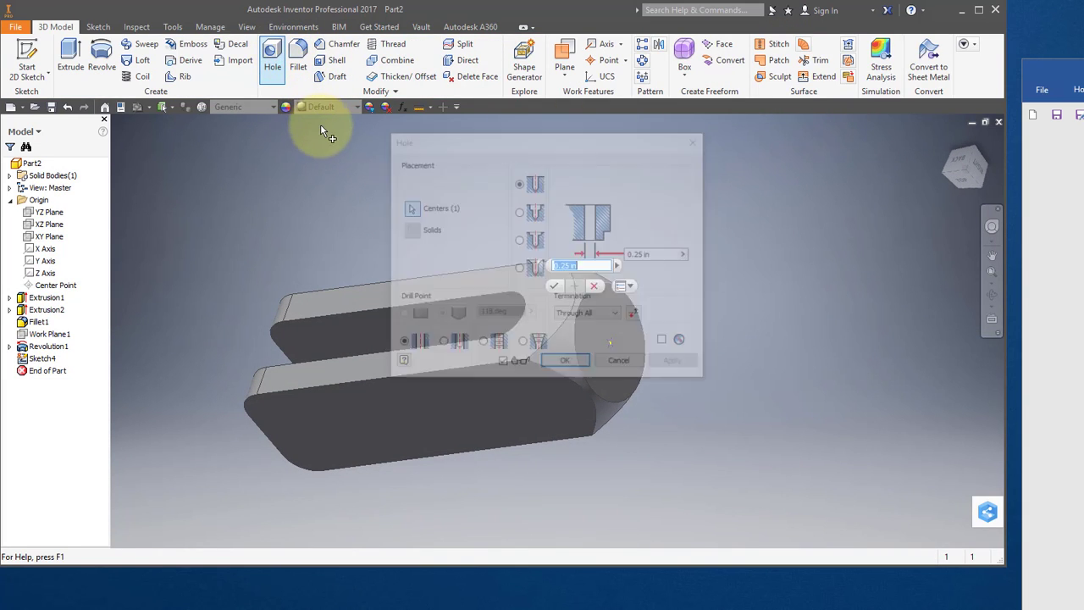
pyautogui.moveTo(489, 144); pyautogui.dragTo(271, 138)
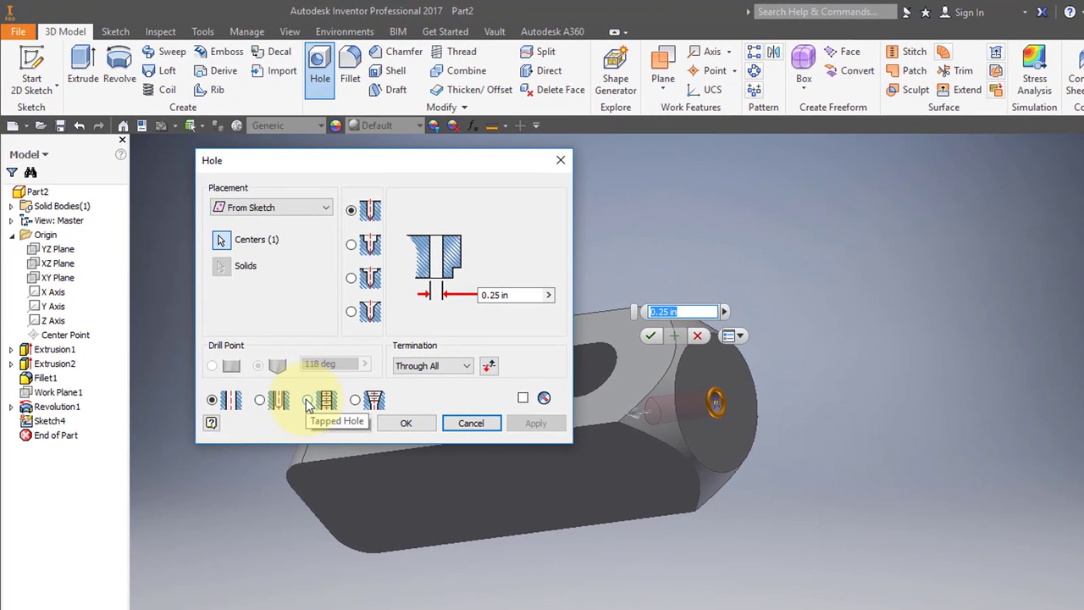
pyautogui.click(308, 401)
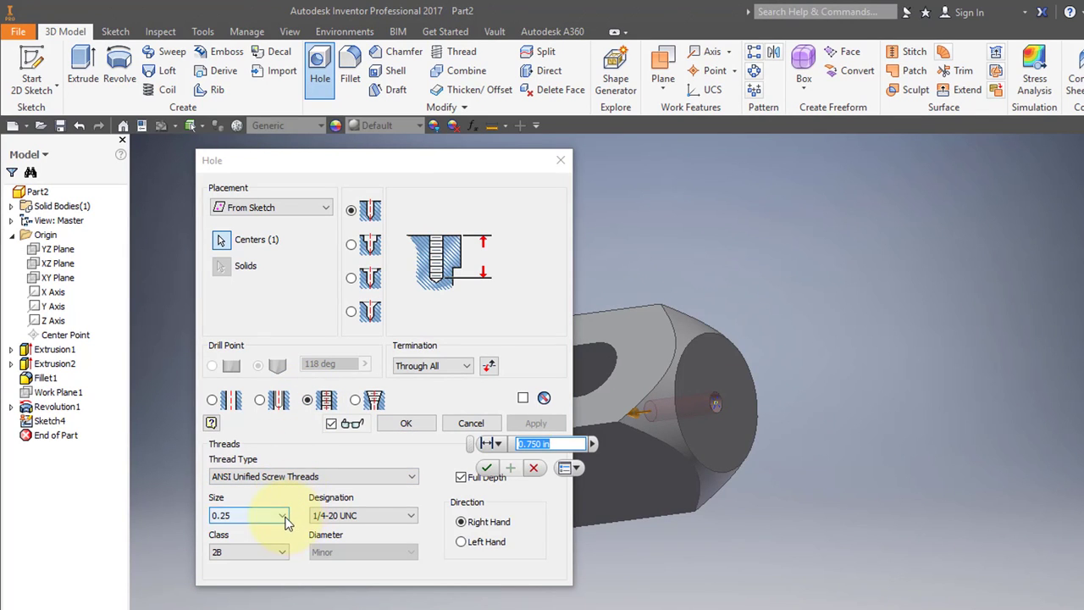
pyautogui.click(282, 516)
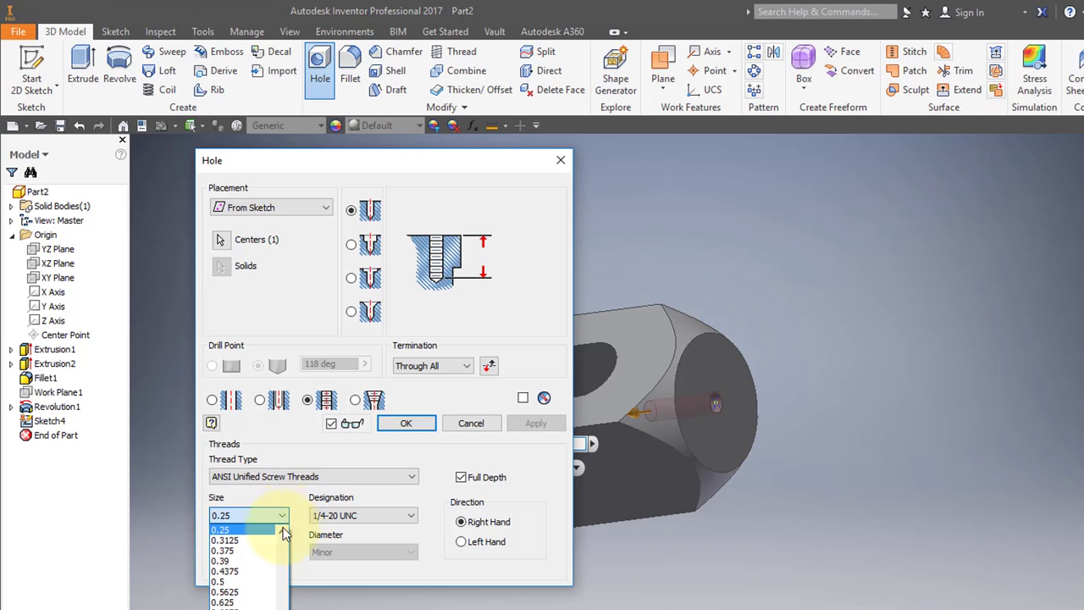
pyautogui.click(246, 571)
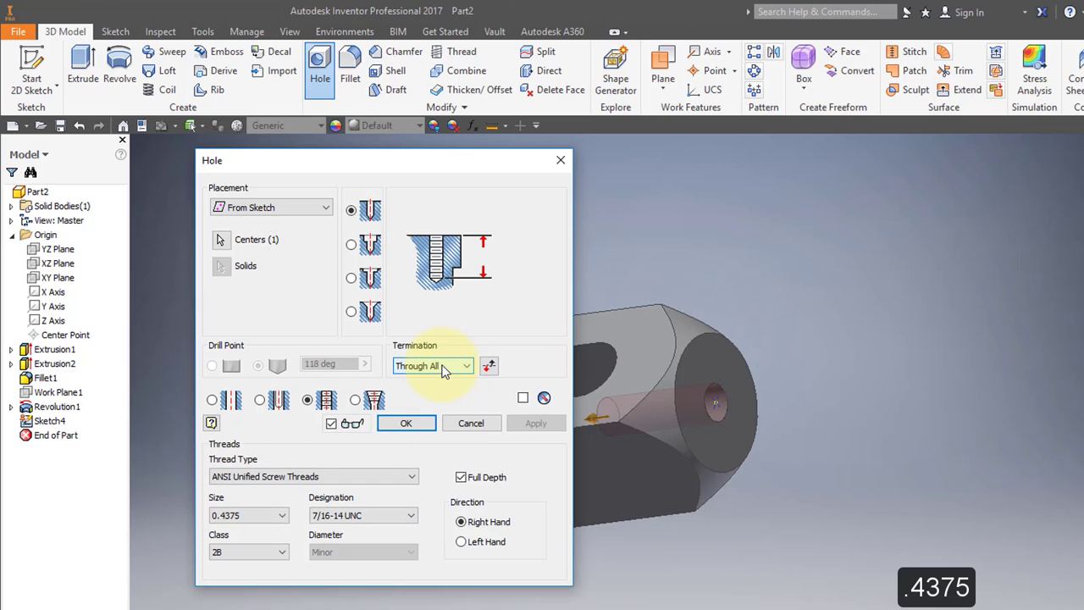
pyautogui.click(408, 424)
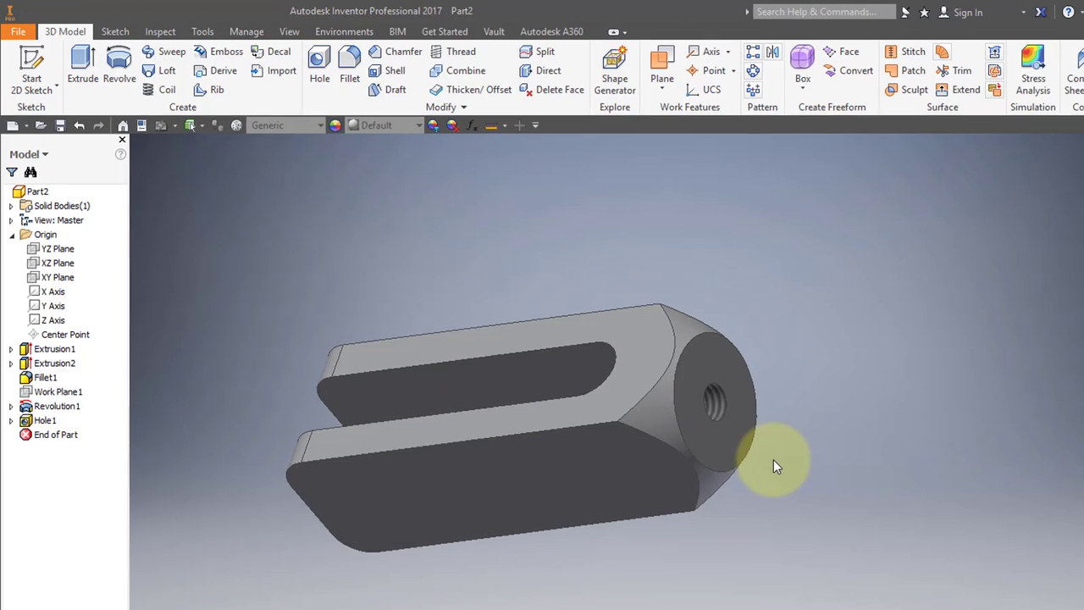
# Start a 2D sketch on the block's flat top face and project the face outline as construction geometry.
pyautogui.keyDown('shift'); pyautogui.moveTo(403, 232); pyautogui.dragTo(477, 331, button='middle'); pyautogui.keyUp('shift')
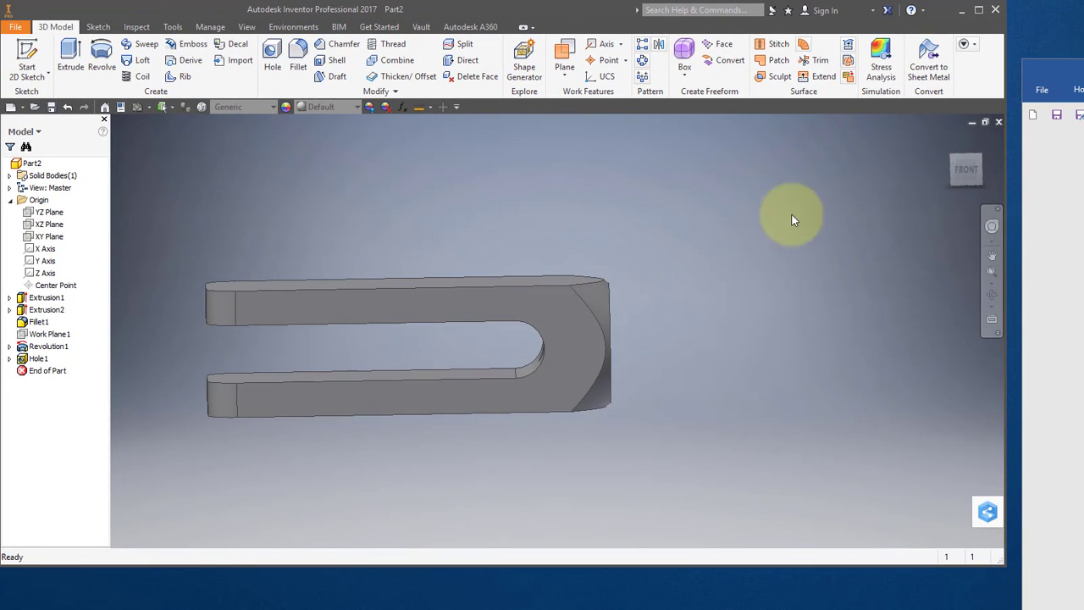
pyautogui.click(965, 172)
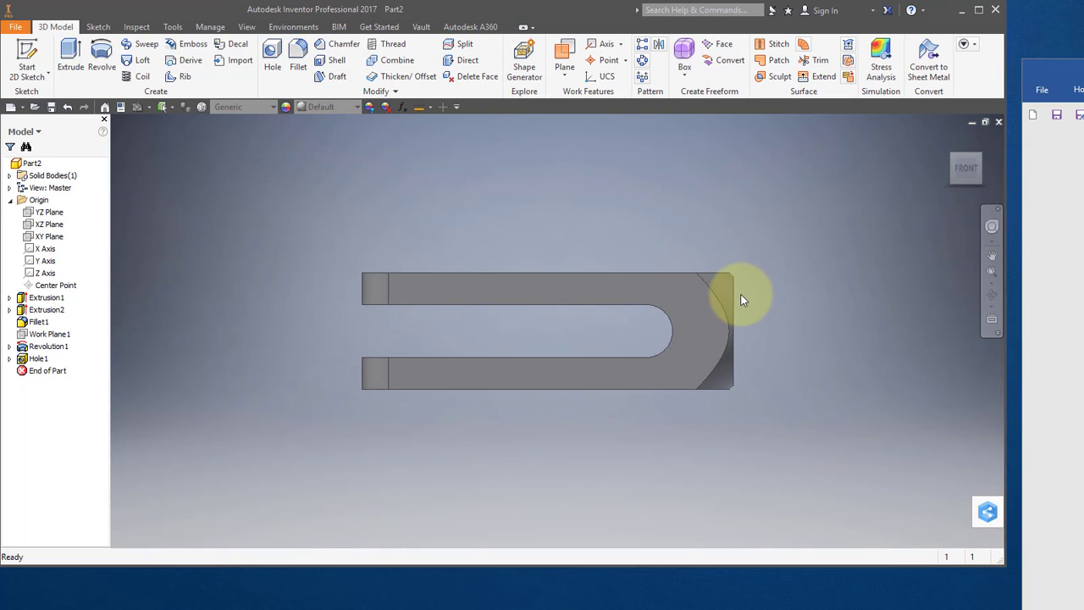
pyautogui.keyDown('shift'); pyautogui.moveTo(711, 298); pyautogui.dragTo(701, 344, button='middle'); pyautogui.keyUp('shift')
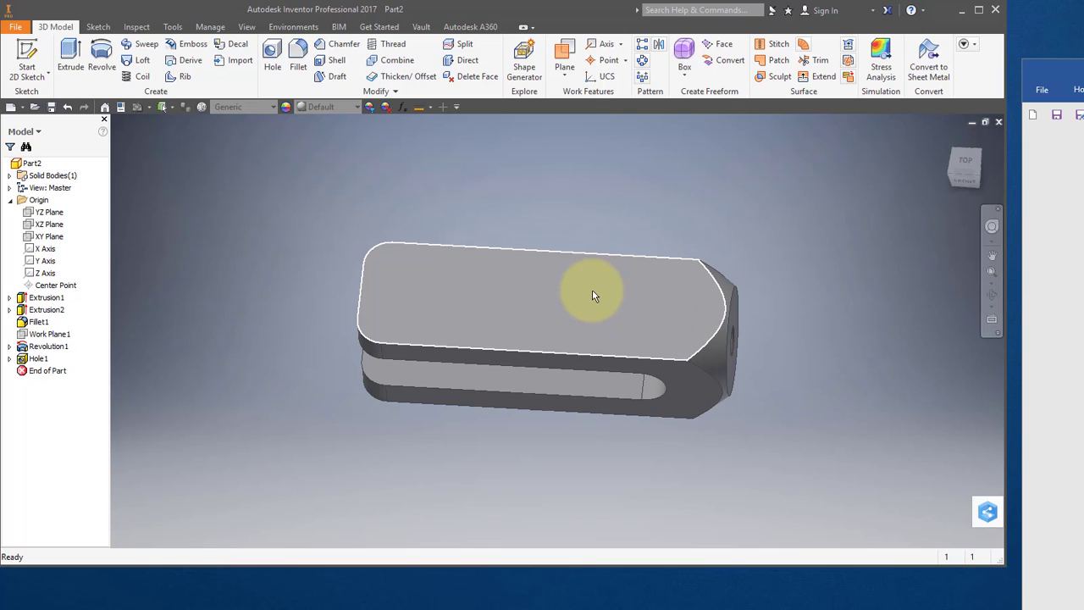
pyautogui.click(25, 47)
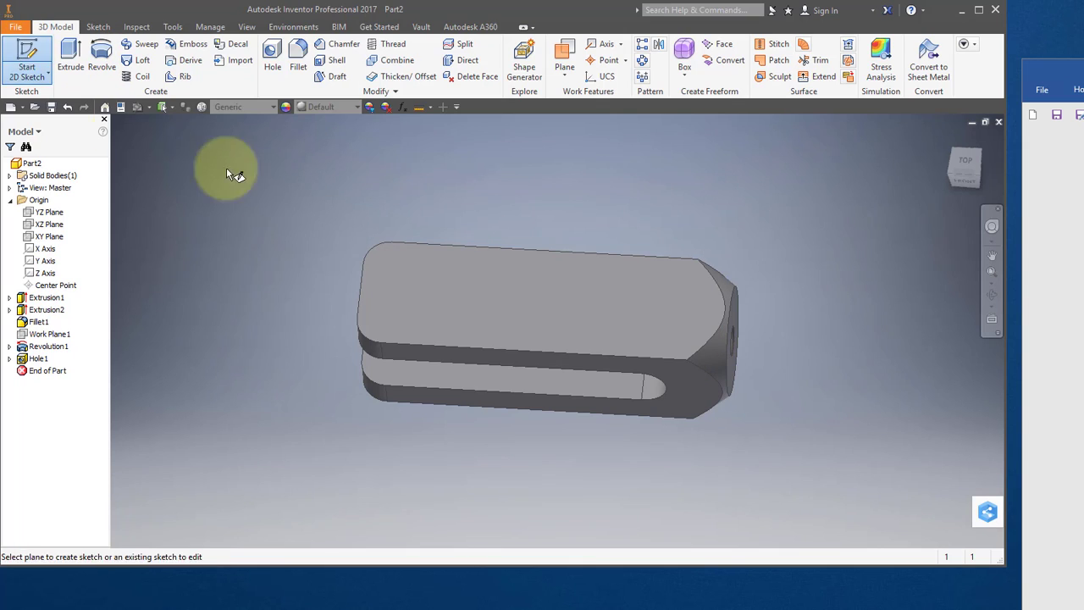
pyautogui.click(437, 288)
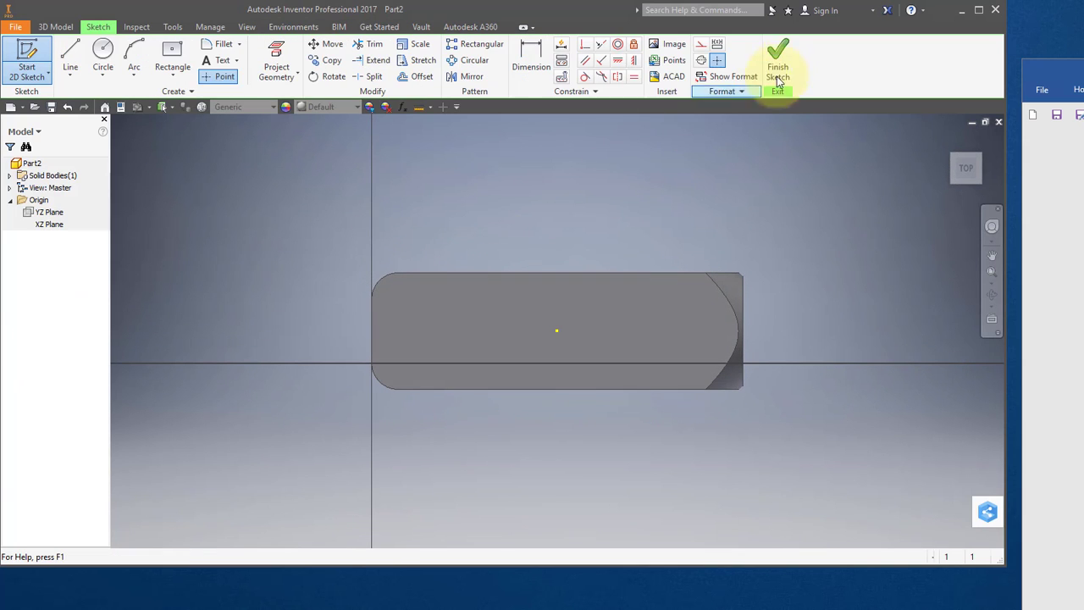
pyautogui.click(701, 45)
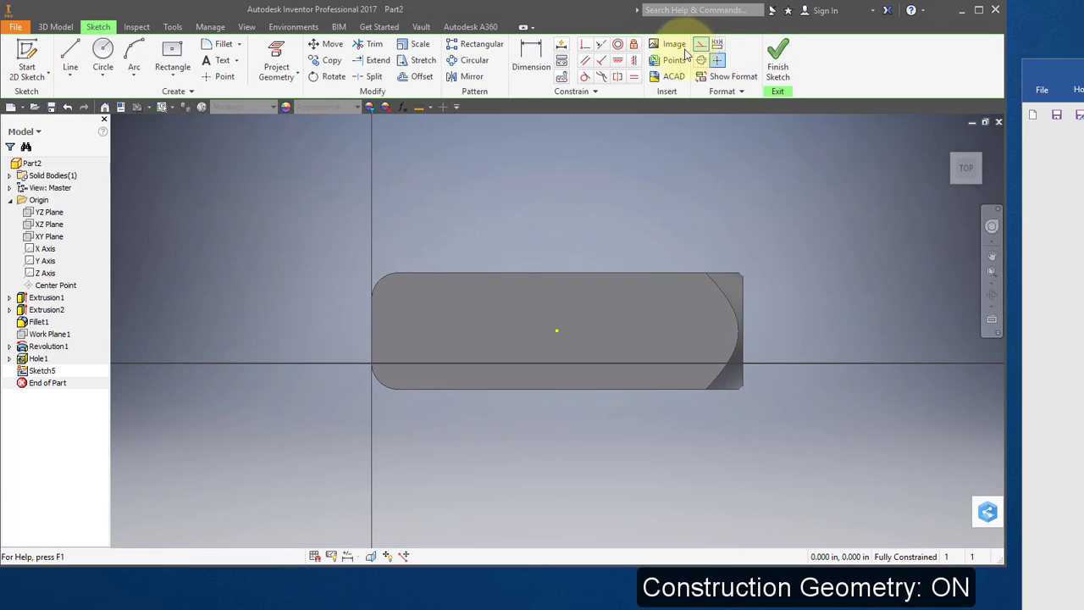
pyautogui.click(273, 54)
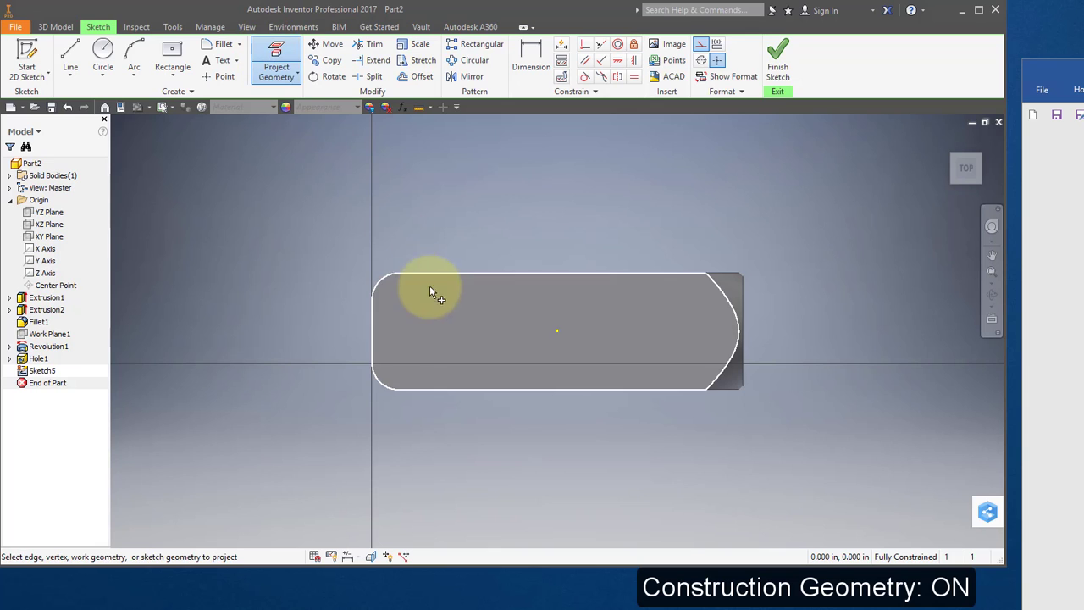
pyautogui.click(484, 321)
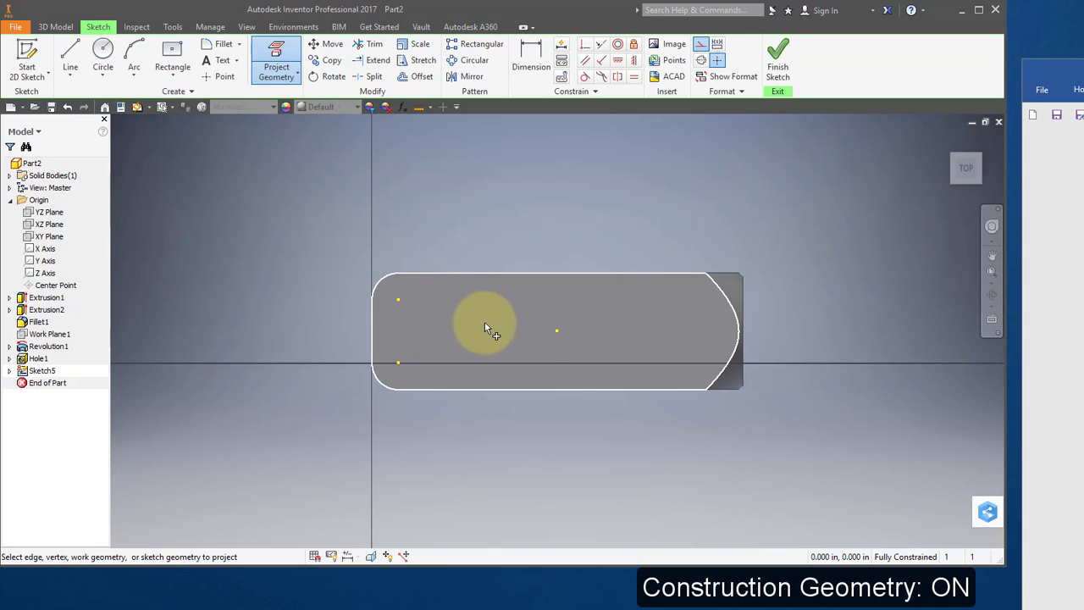
pyautogui.click(702, 47)
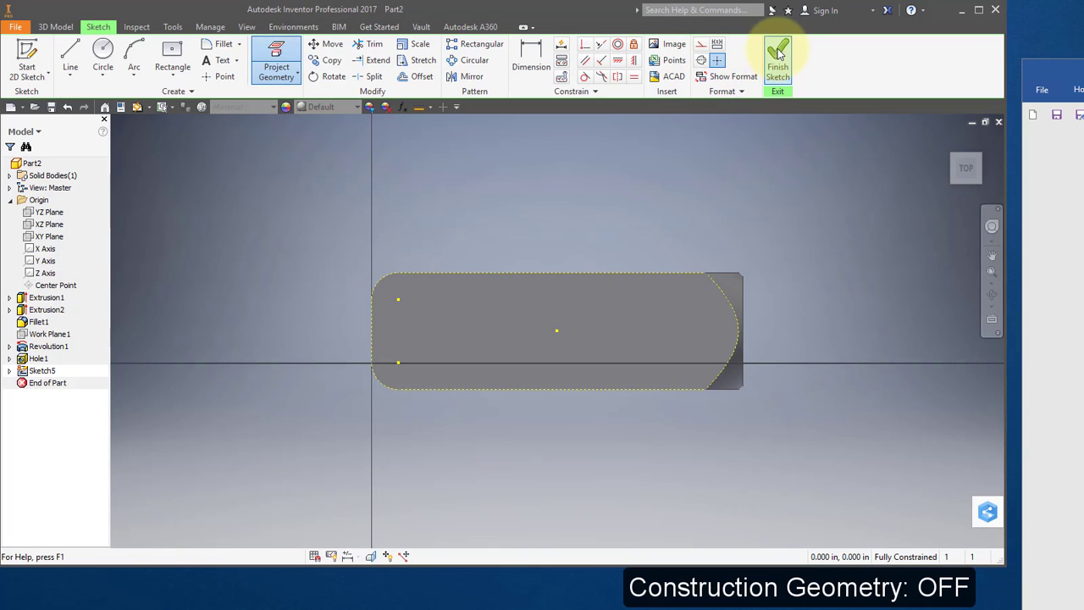
# Place sketch points at the centres of both rounded corners on the top face and finish the sketch.
pyautogui.click(204, 78)
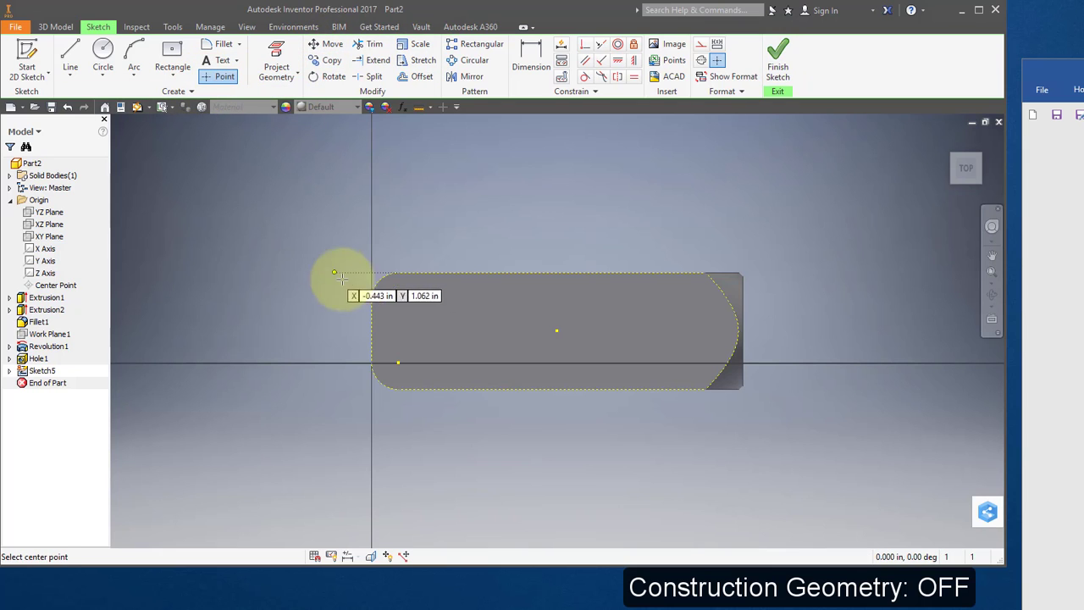
pyautogui.click(399, 298)
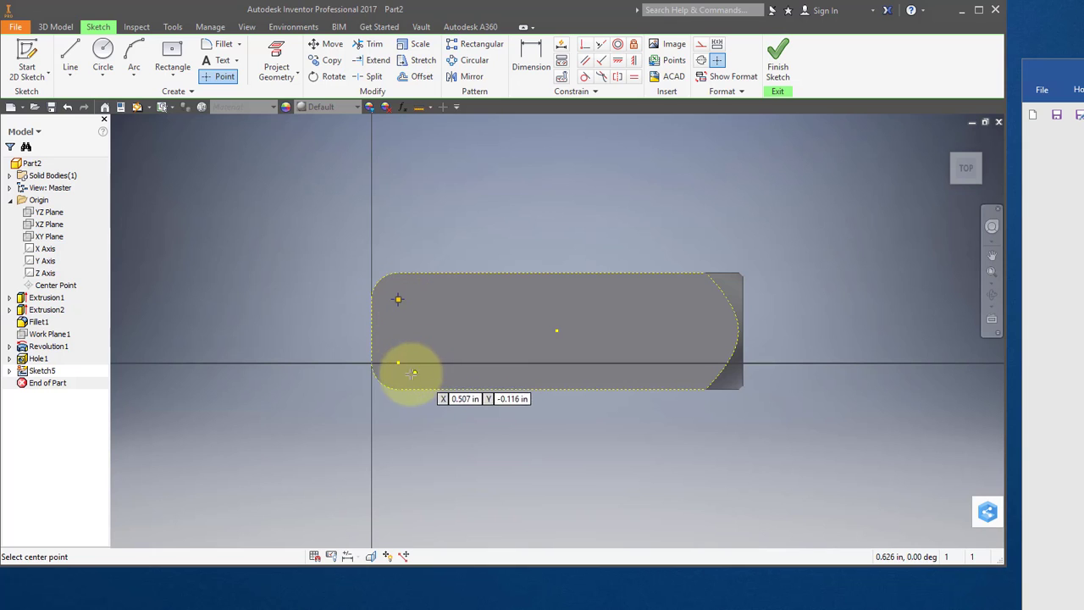
pyautogui.click(398, 363)
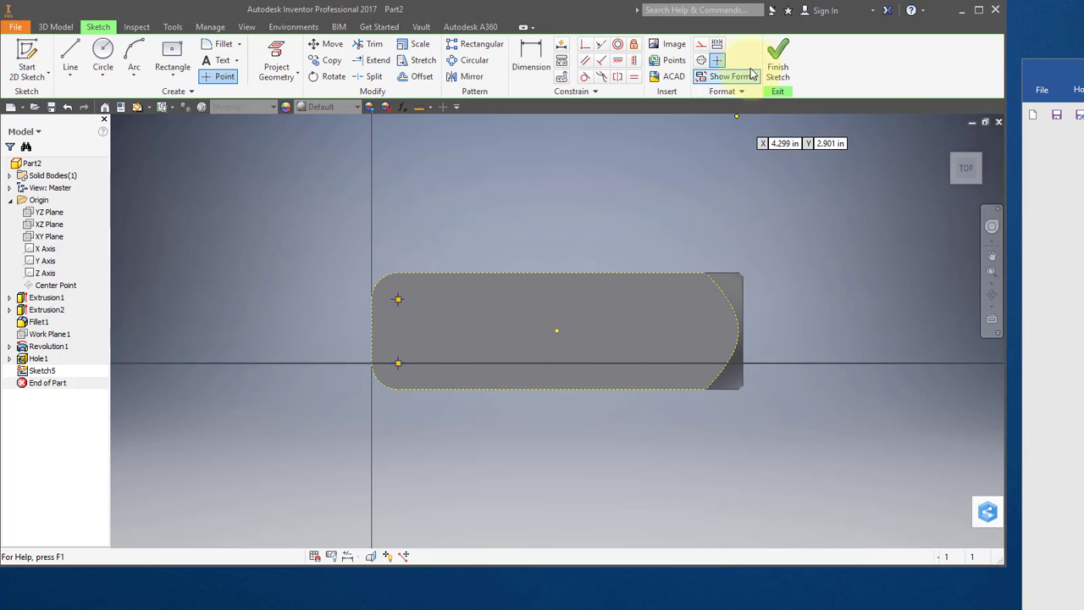
pyautogui.click(778, 54)
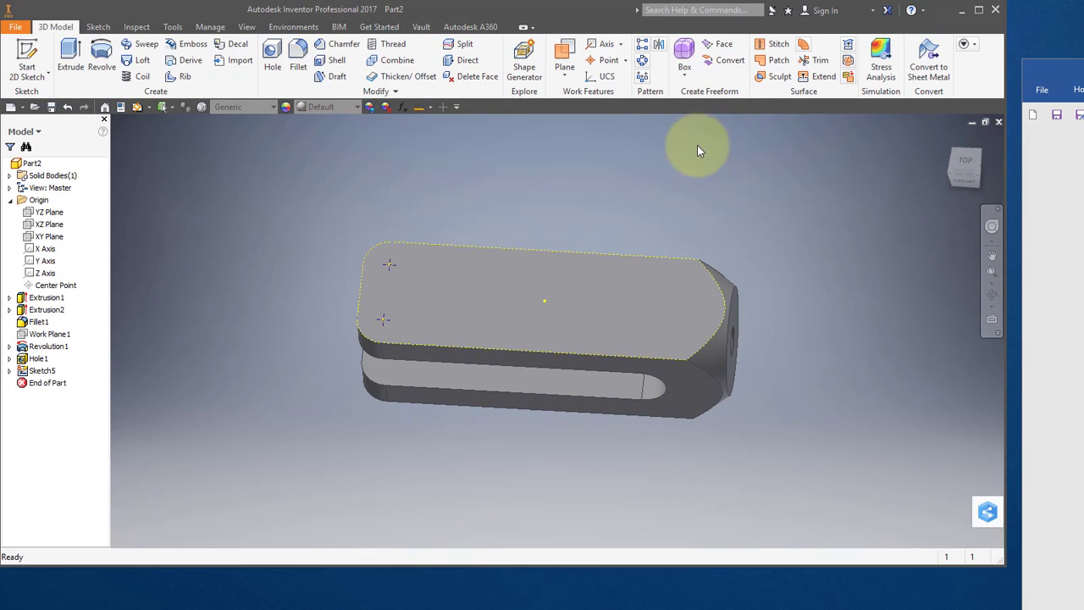
# Cut a 0.3125 in, 5/16-18 UNC tapped hole through all at the rear corner point on the top face.
pyautogui.click(389, 265)
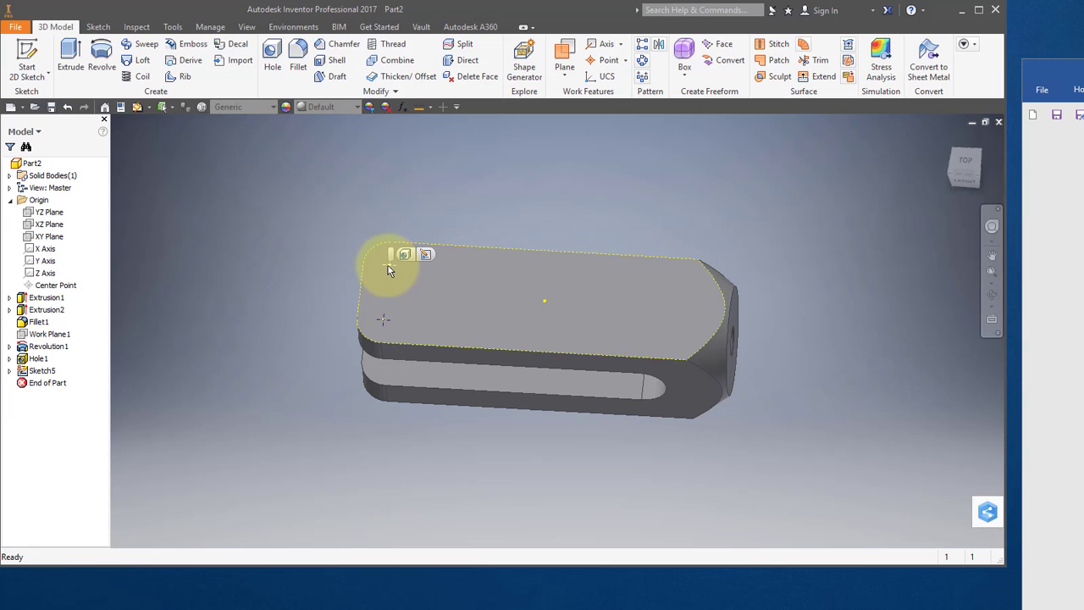
pyautogui.click(272, 59)
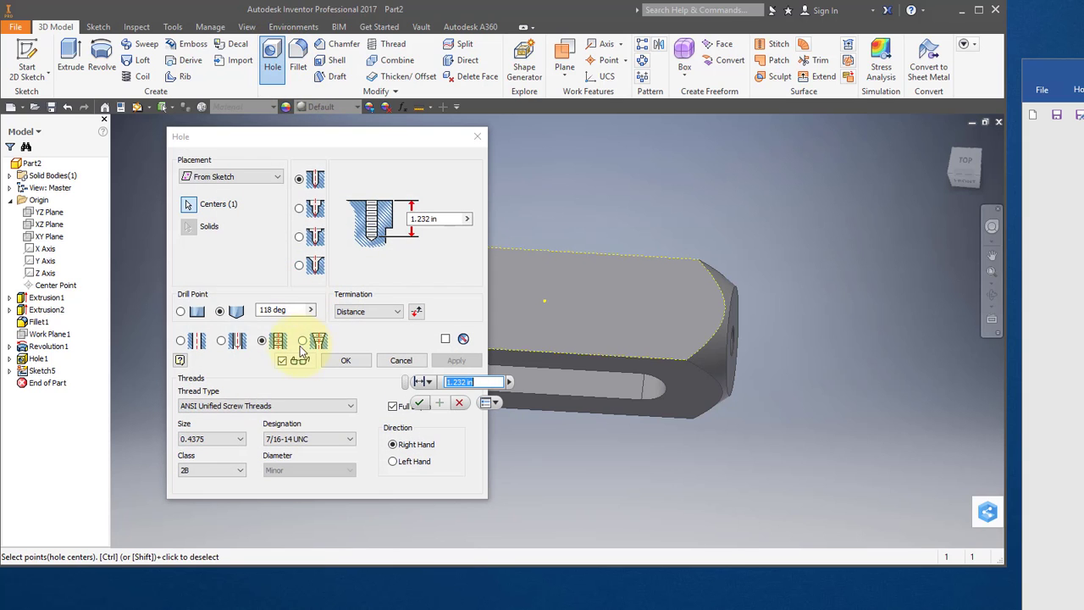
pyautogui.moveTo(315, 136); pyautogui.dragTo(174, 110)
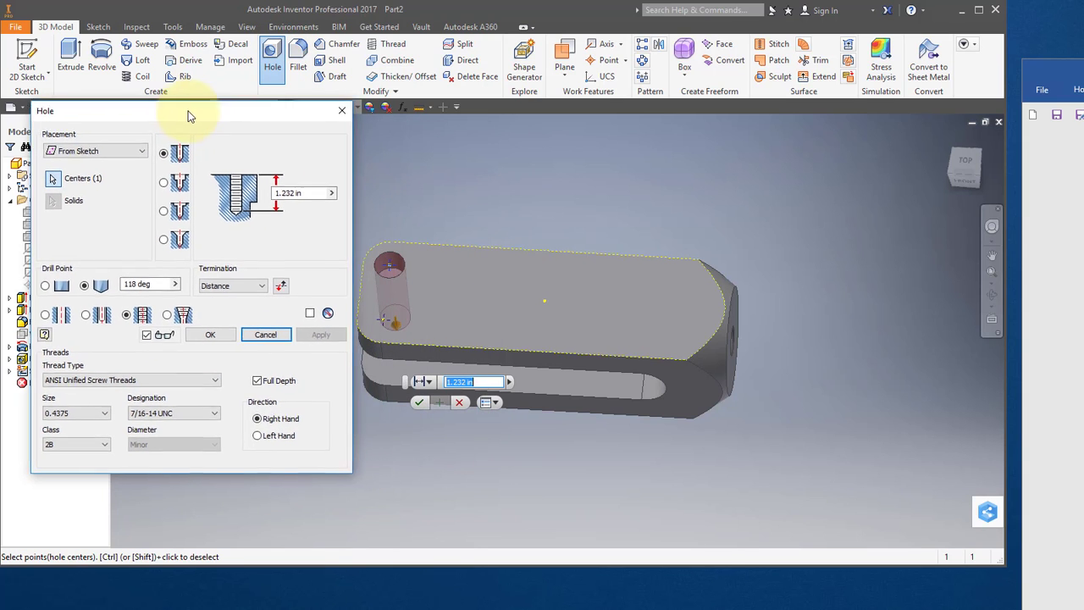
pyautogui.click(99, 413)
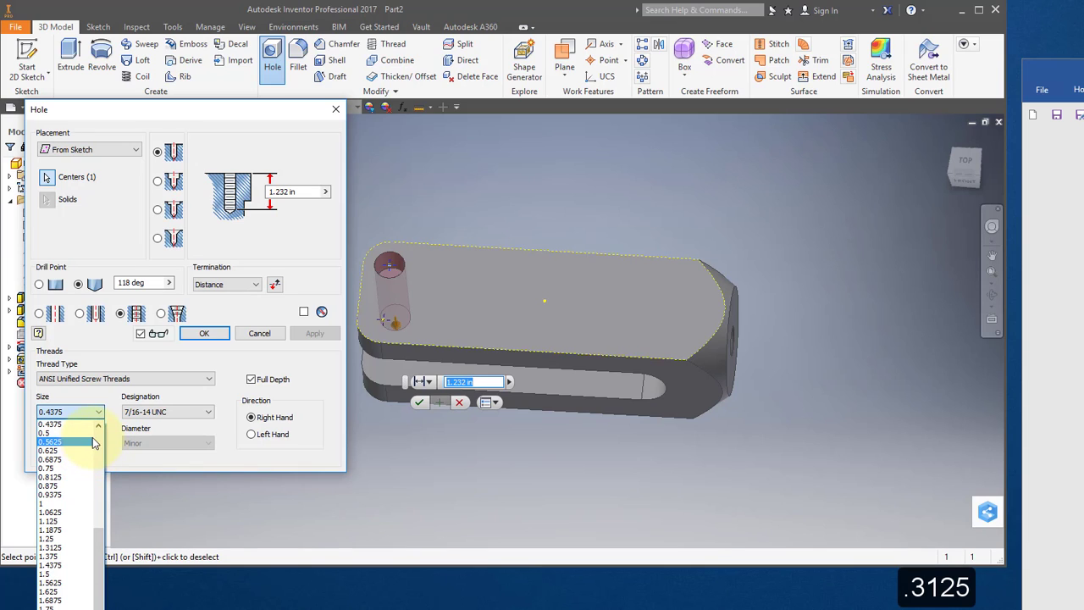
pyautogui.scroll(5, 95, 442)
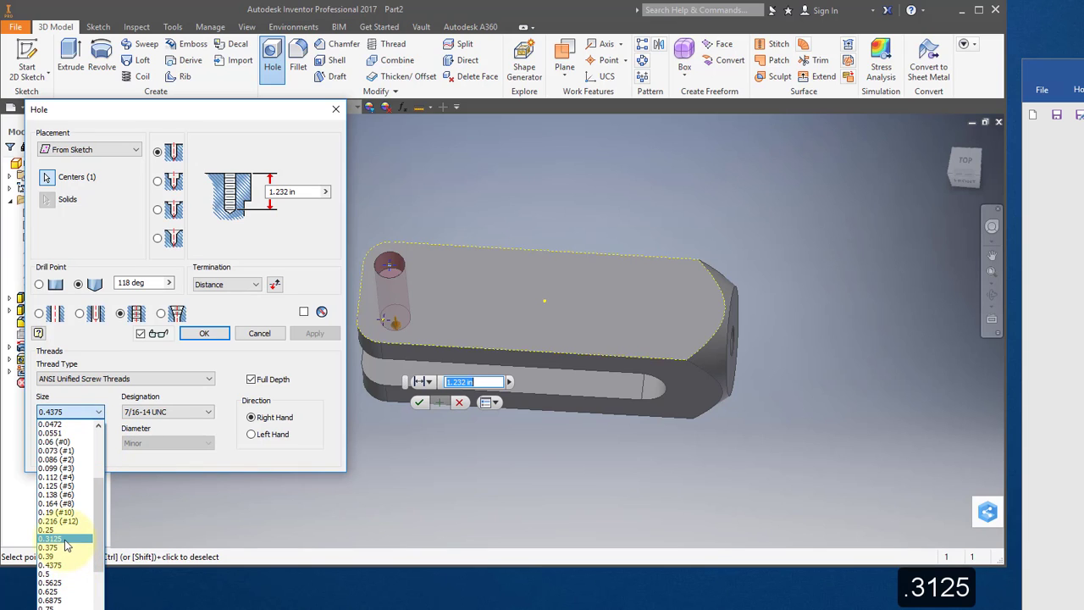
pyautogui.click(66, 538)
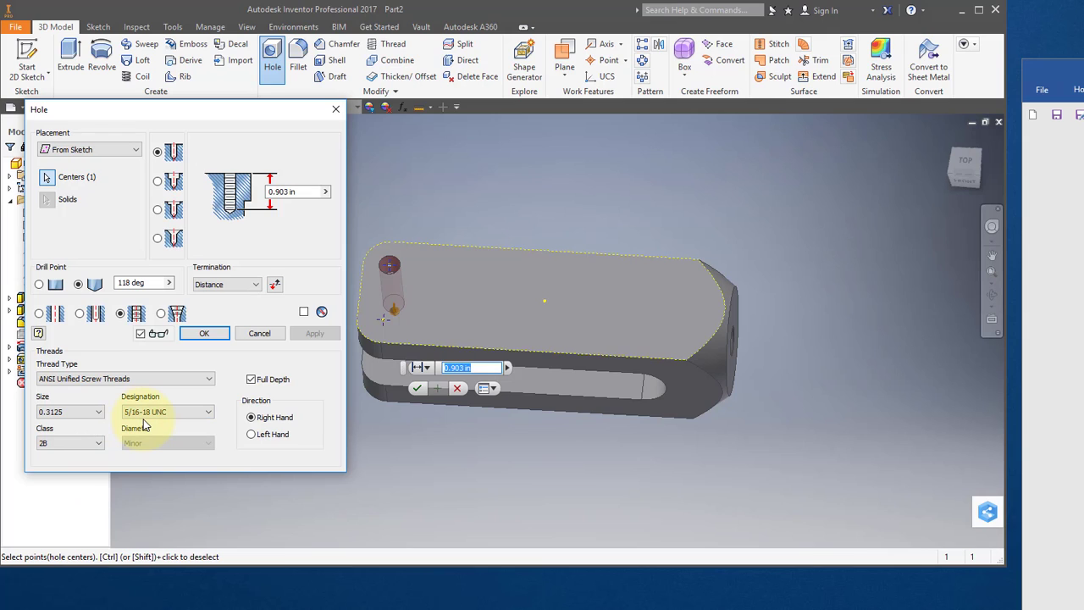
pyautogui.click(256, 284)
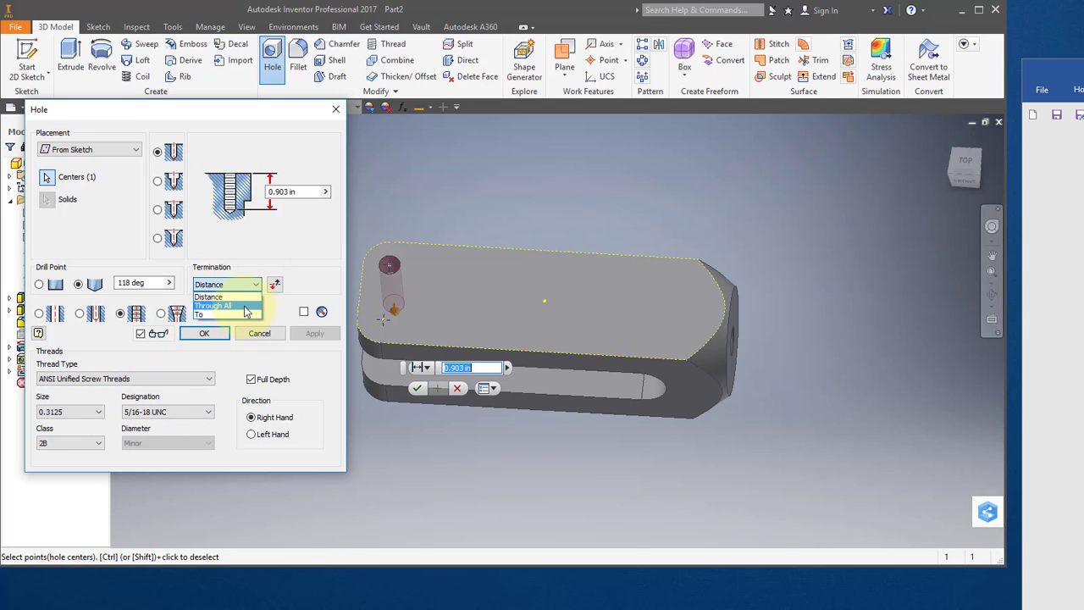
pyautogui.click(243, 305)
pyautogui.keyDown('shift'); pyautogui.moveTo(564, 301); pyautogui.dragTo(779, 212, button='middle'); pyautogui.keyUp('shift')
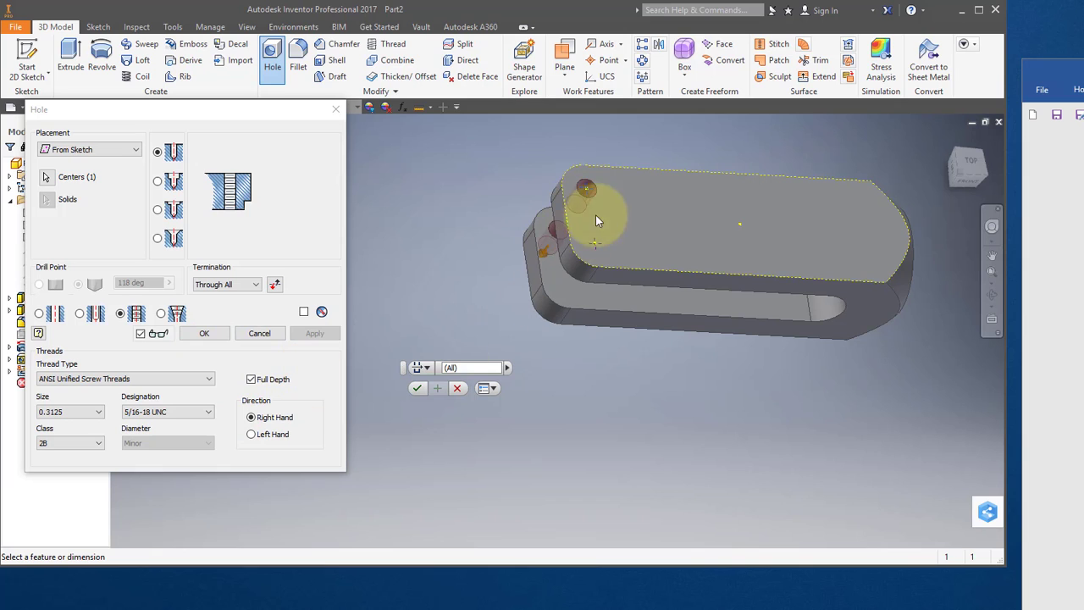
pyautogui.click(207, 336)
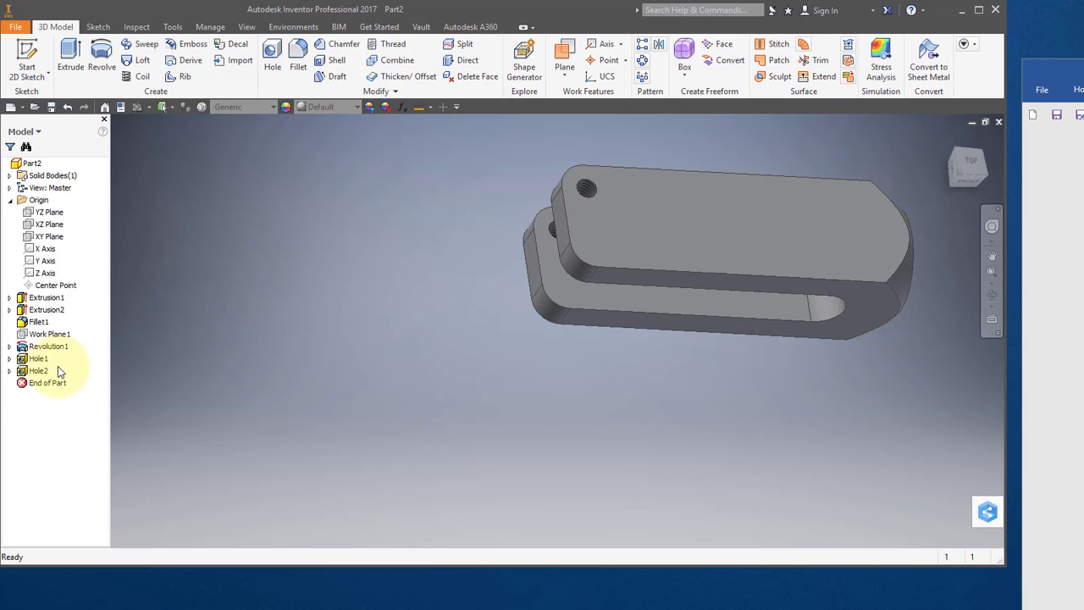
# Make the sketch used by the second tapped hole visible again.
pyautogui.click(9, 371)
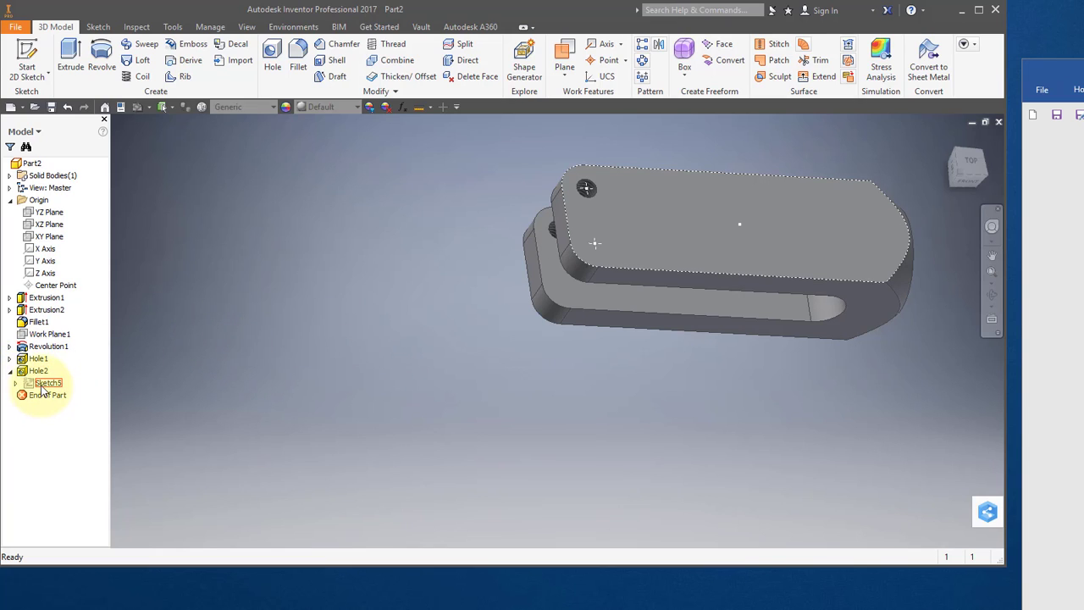
pyautogui.rightClick(42, 385)
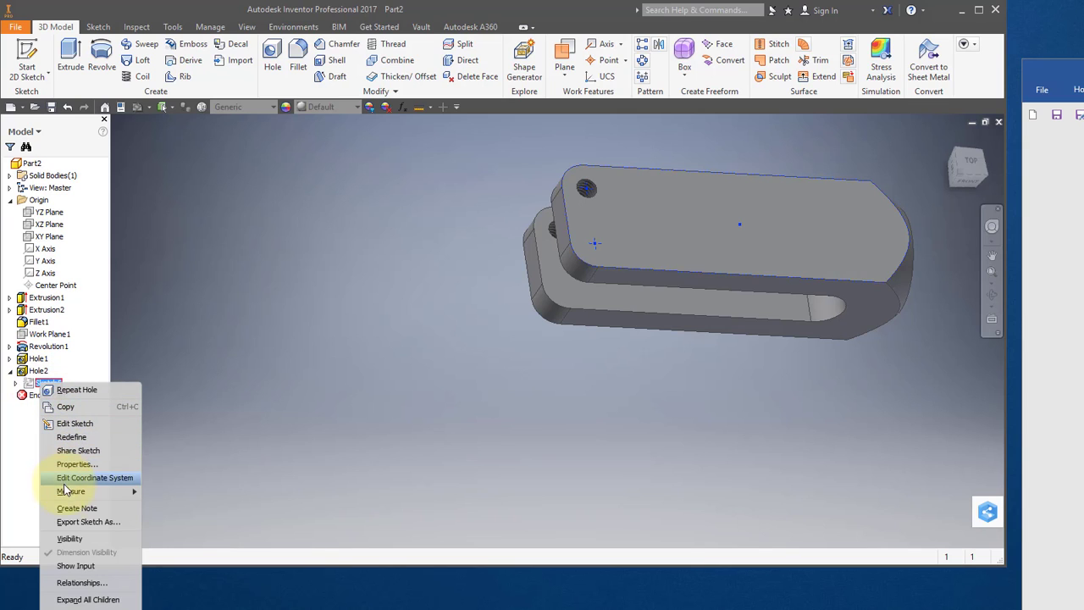
pyautogui.click(64, 539)
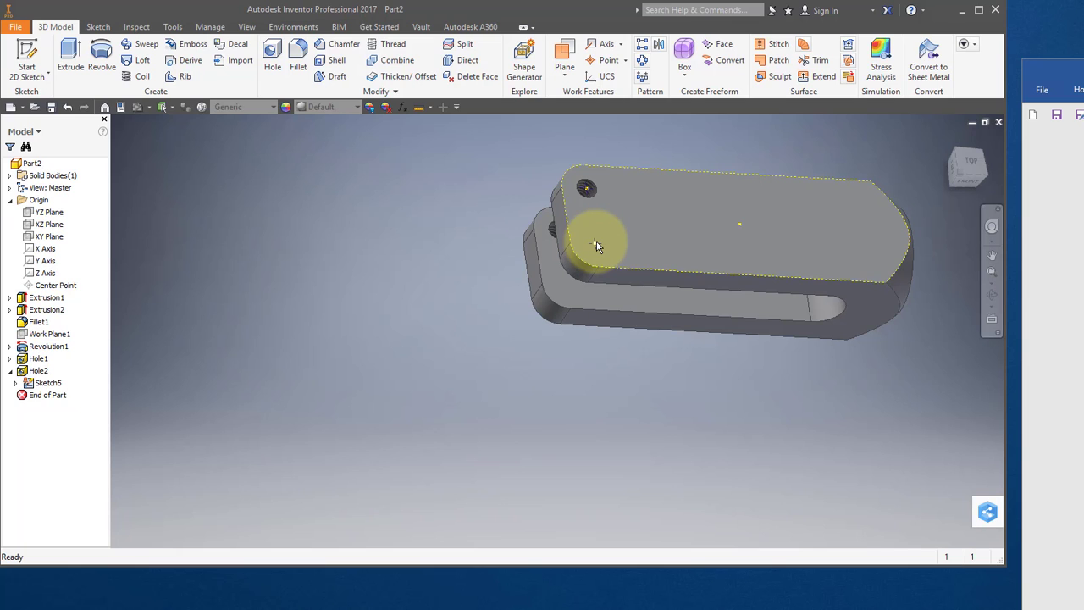
# Cut a plain 0.25 in diameter hole through all at the front rounded-corner sketch point on the top face.
pyautogui.click(596, 245)
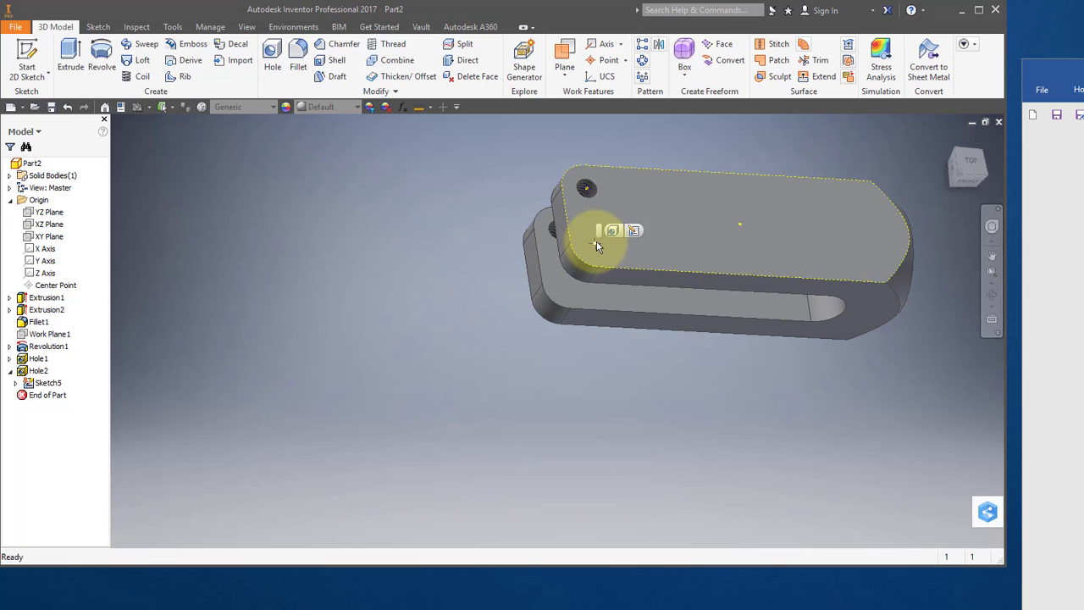
pyautogui.click(273, 55)
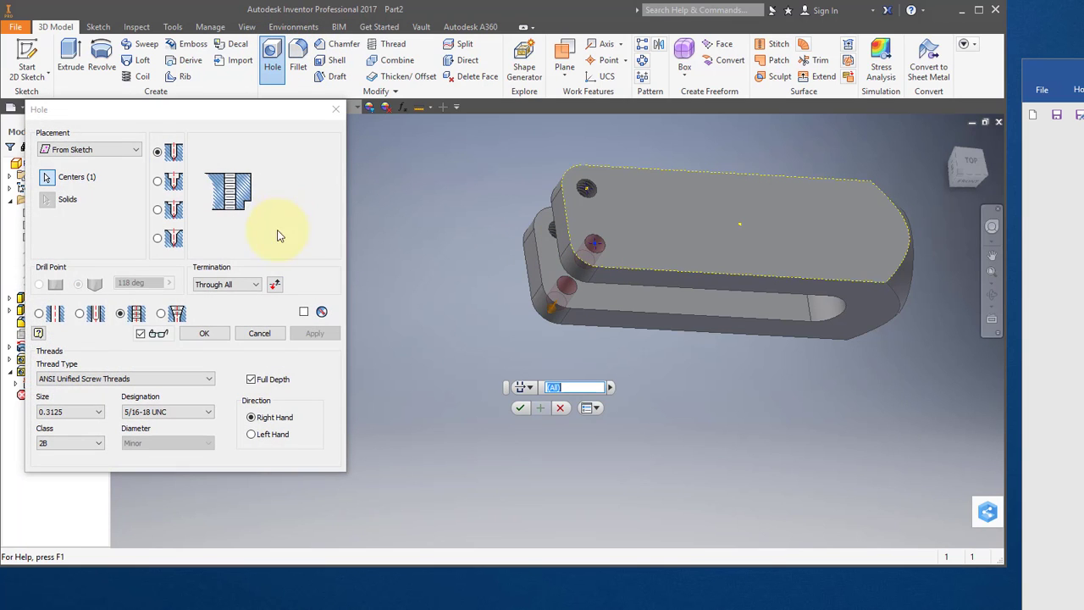
pyautogui.click(40, 313)
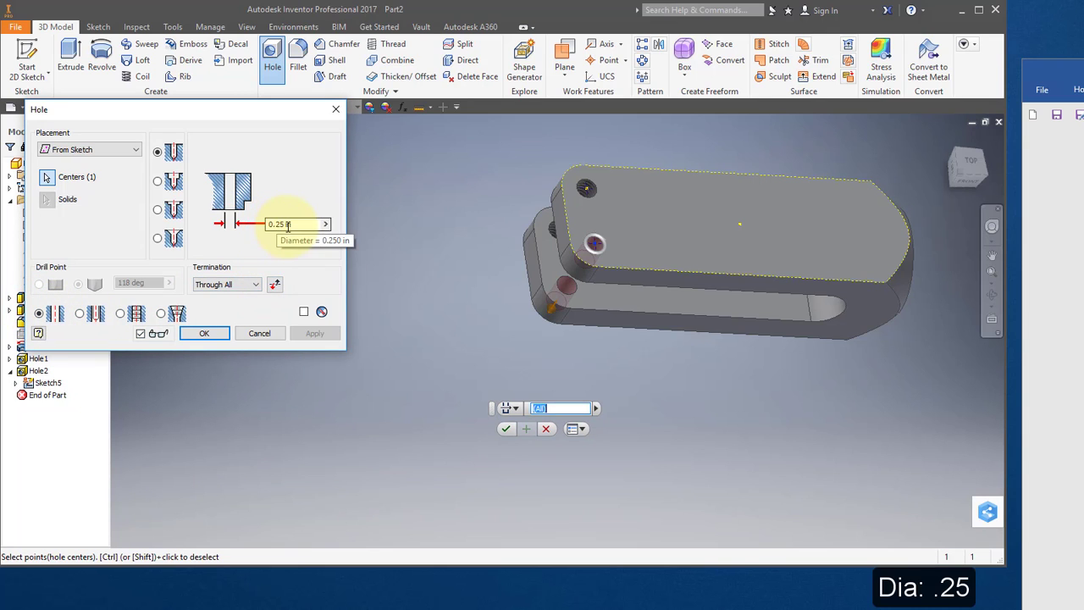
pyautogui.click(203, 334)
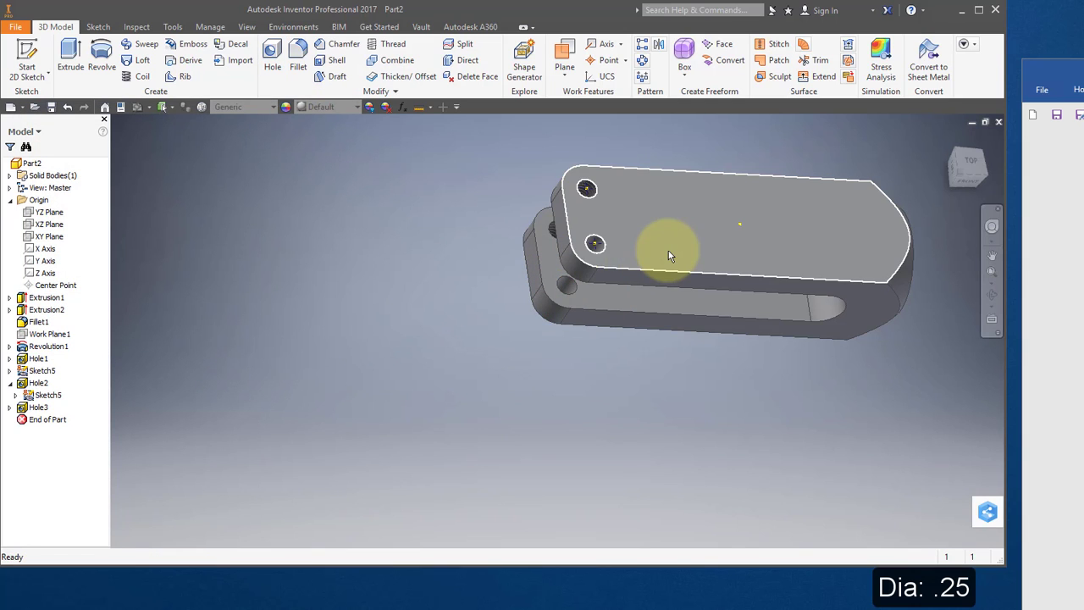
# Assign the Aluminum 6061 material to the part and hide the sketch under the second tapped hole.
pyautogui.keyDown('shift'); pyautogui.moveTo(658, 249); pyautogui.dragTo(348, 306, button='middle'); pyautogui.keyUp('shift')
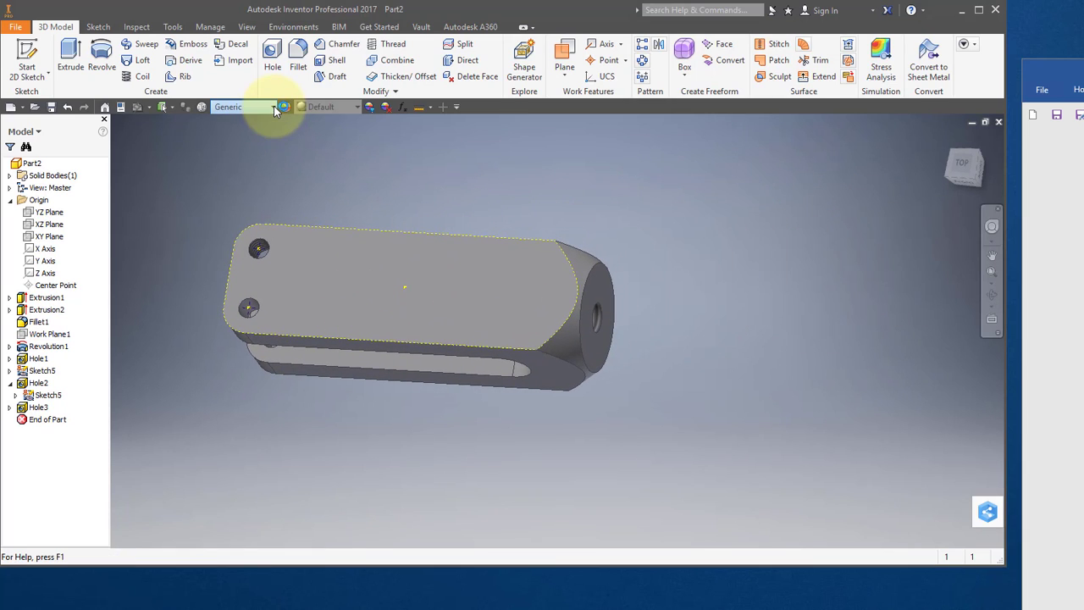
pyautogui.click(274, 106)
pyautogui.scroll(5, 274, 142)
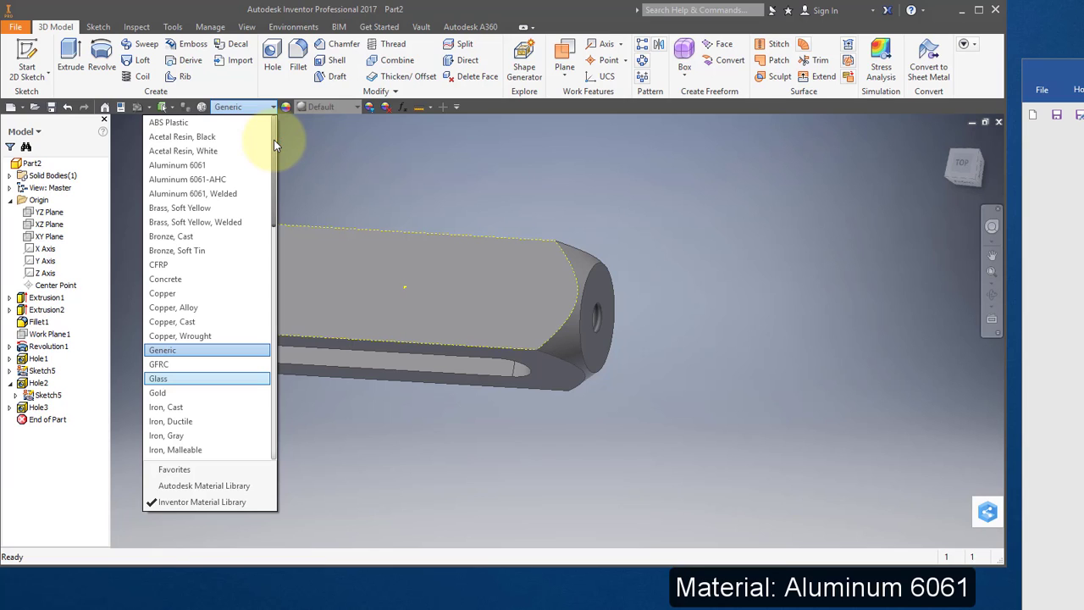
pyautogui.click(207, 168)
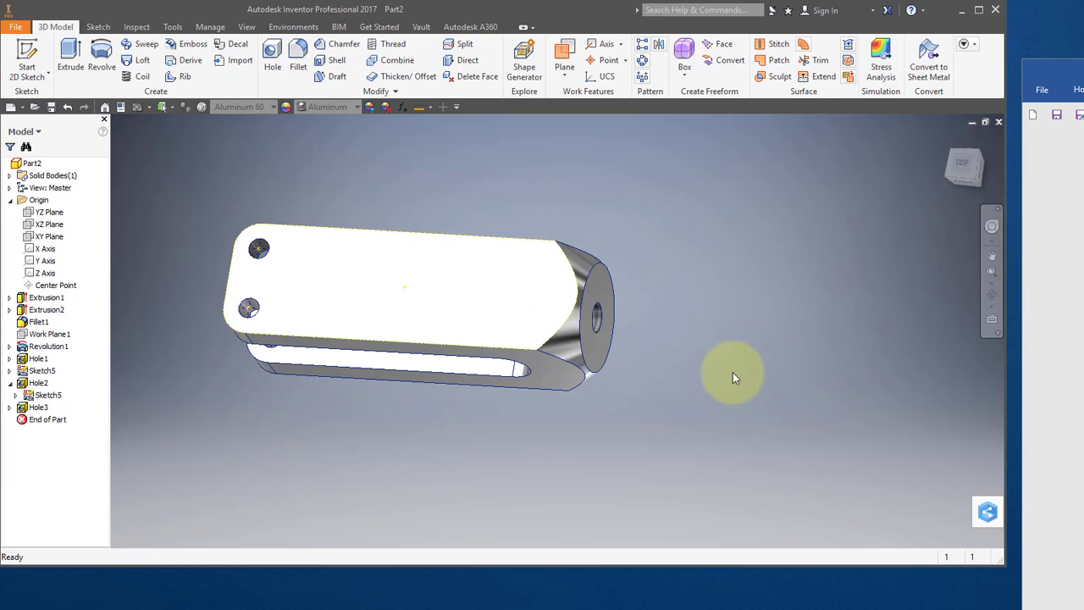
pyautogui.rightClick(41, 396)
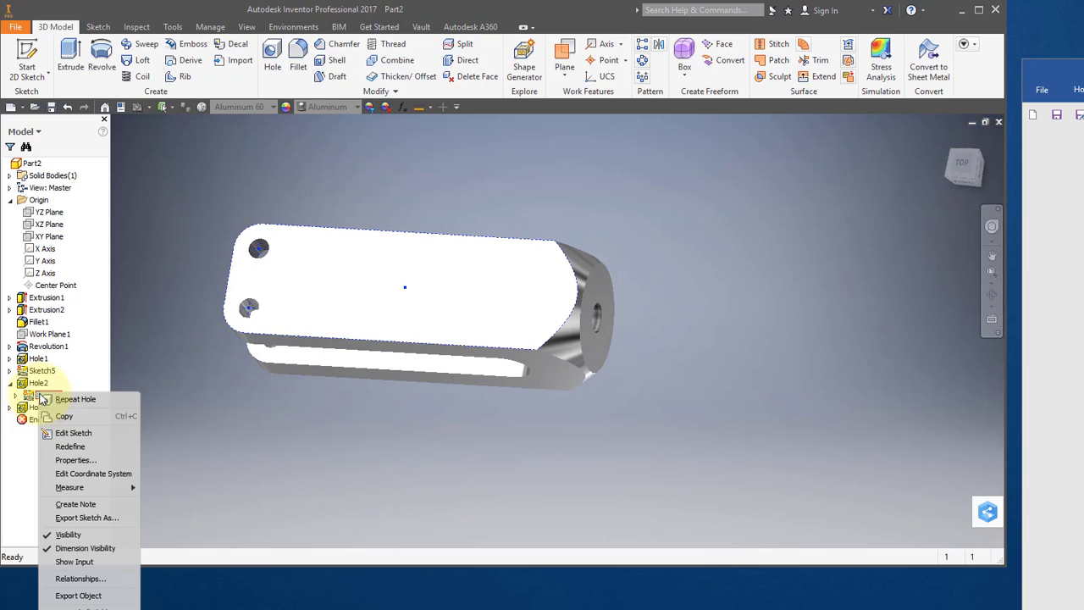
pyautogui.click(44, 536)
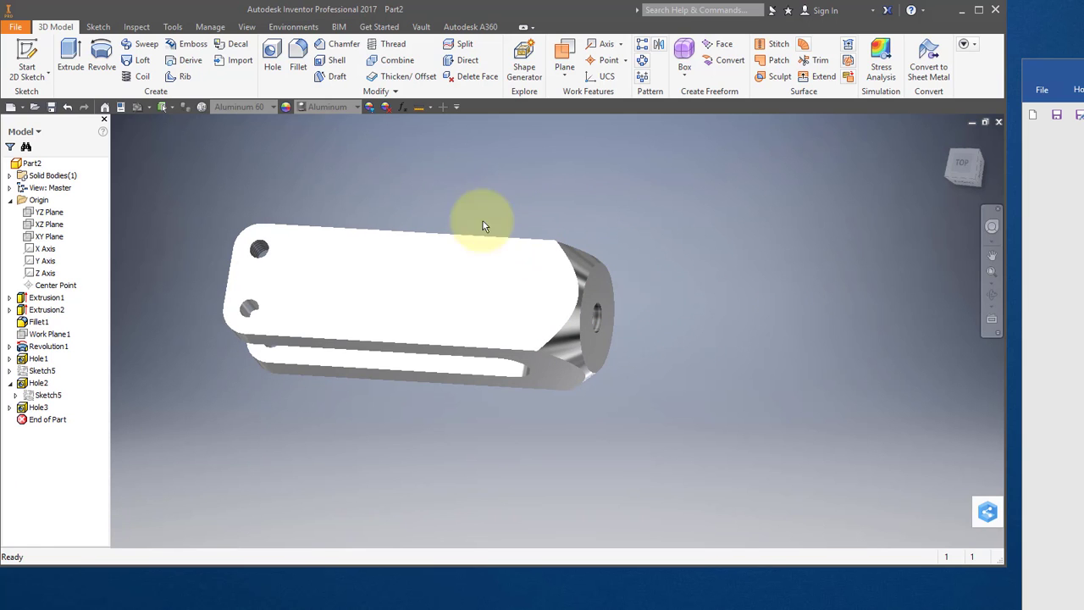
# Adjust the whole part's appearance colour to RGB 0, 0, 200 and apply it.
pyautogui.click(369, 108)
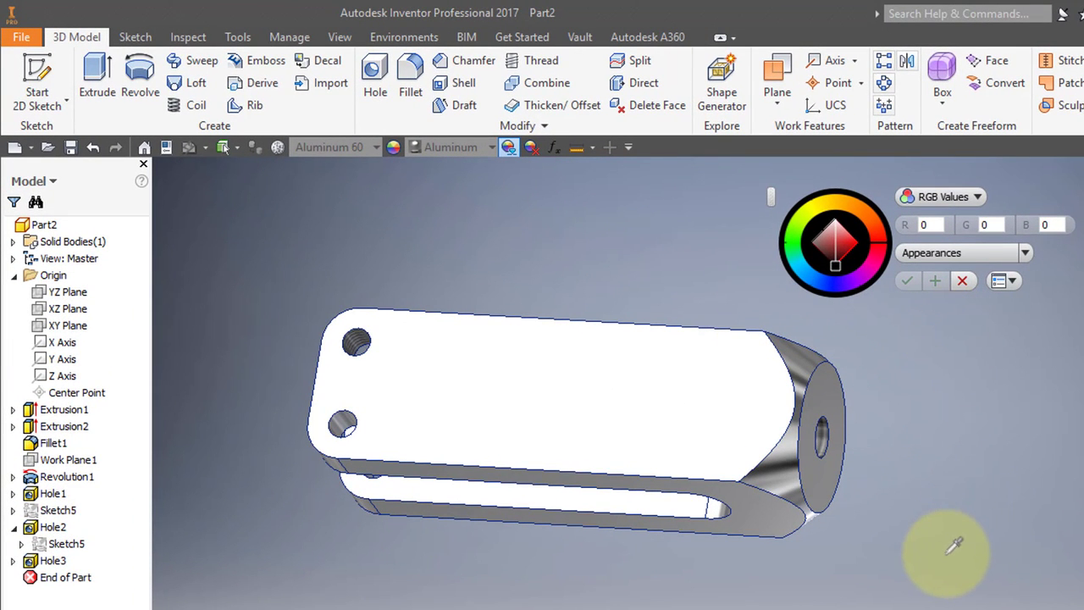
pyautogui.moveTo(928, 582); pyautogui.dragTo(217, 284)
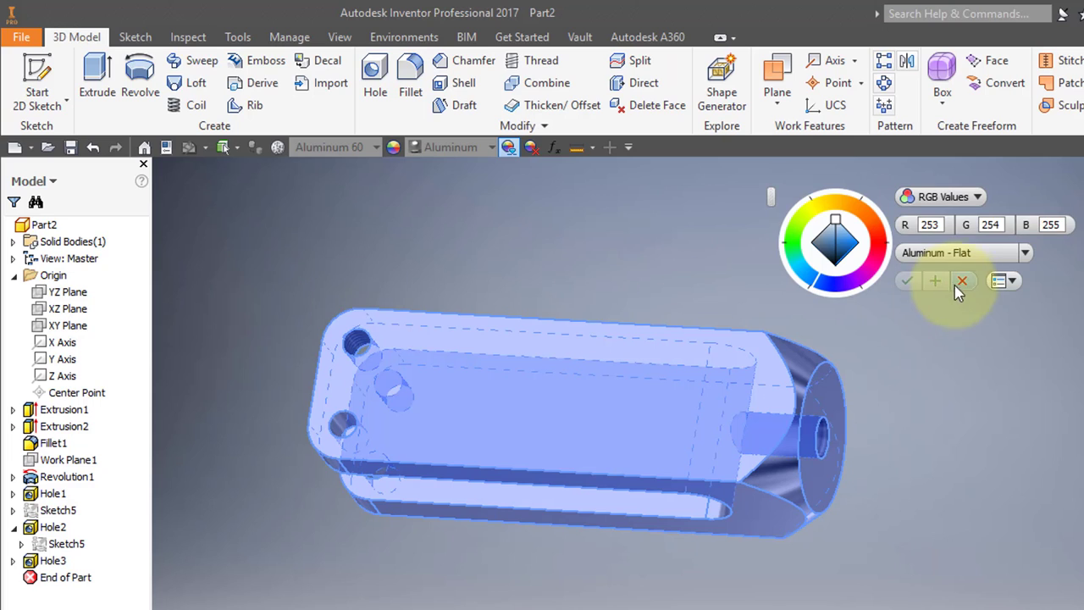
pyautogui.doubleClick(916, 225)
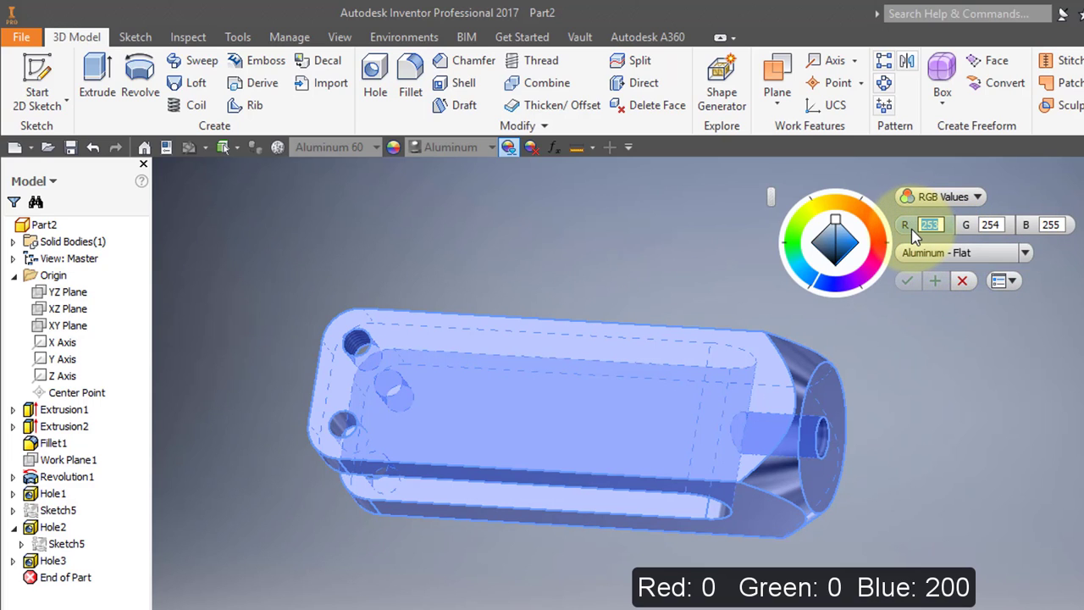
pyautogui.write('0')
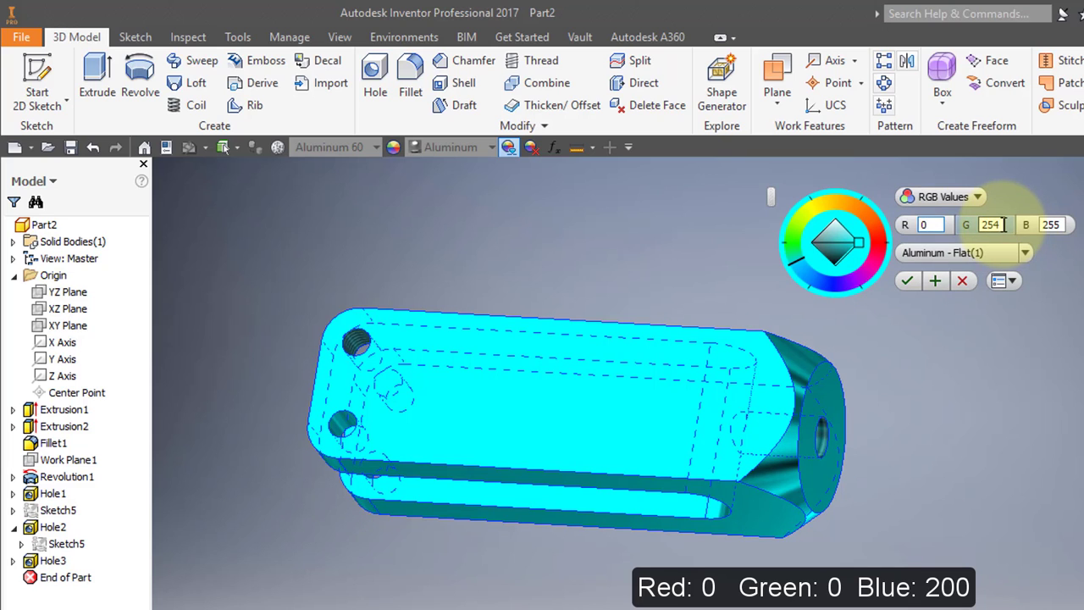
pyautogui.doubleClick(989, 224)
pyautogui.write('0')
pyautogui.doubleClick(1051, 225)
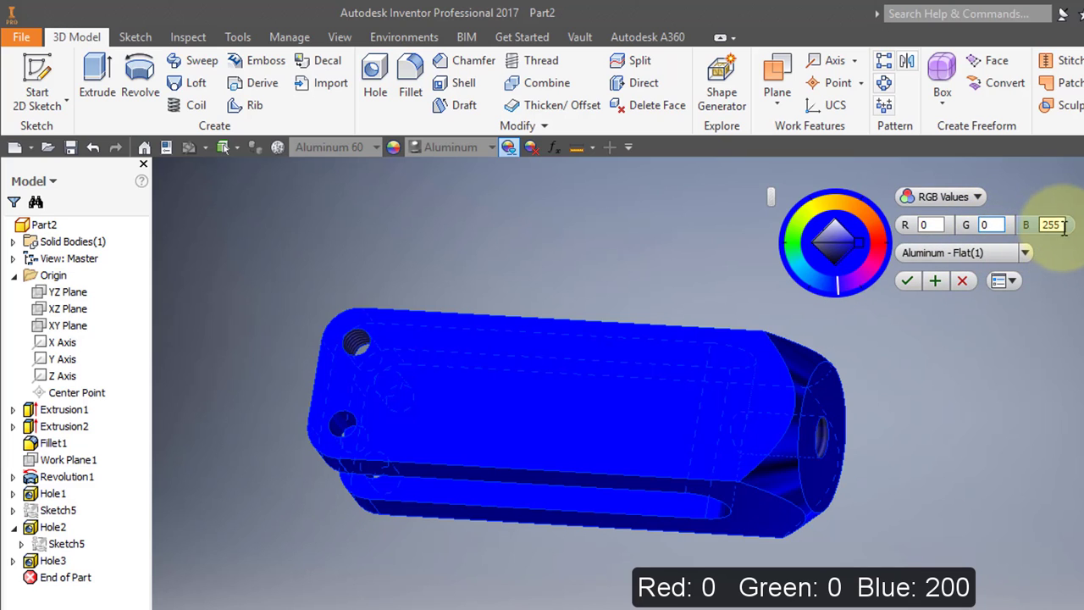
pyautogui.moveTo(1064, 224); pyautogui.dragTo(1004, 232)
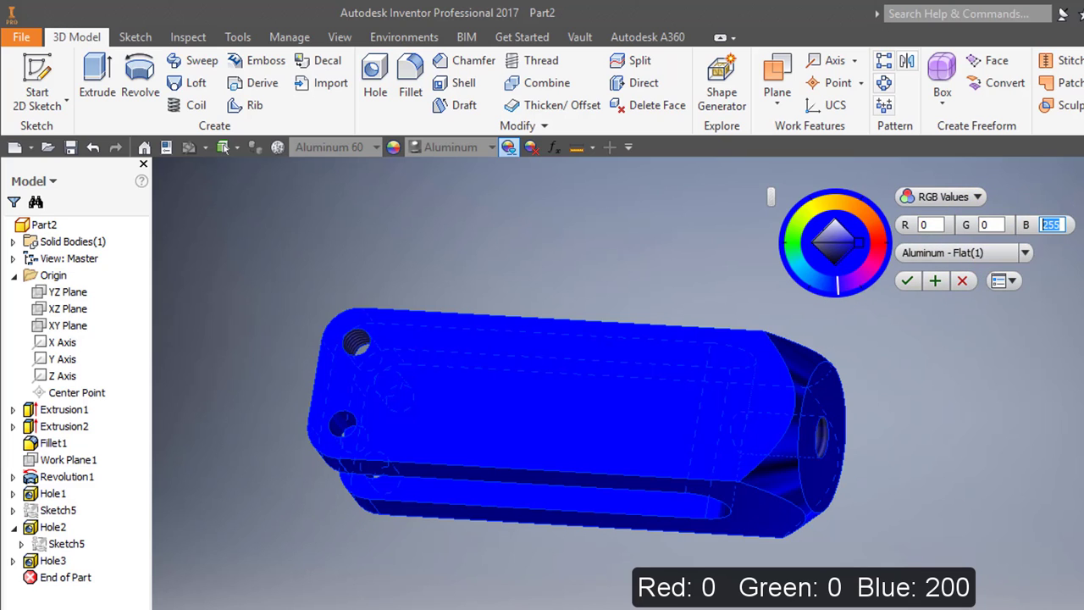
pyautogui.write('20')
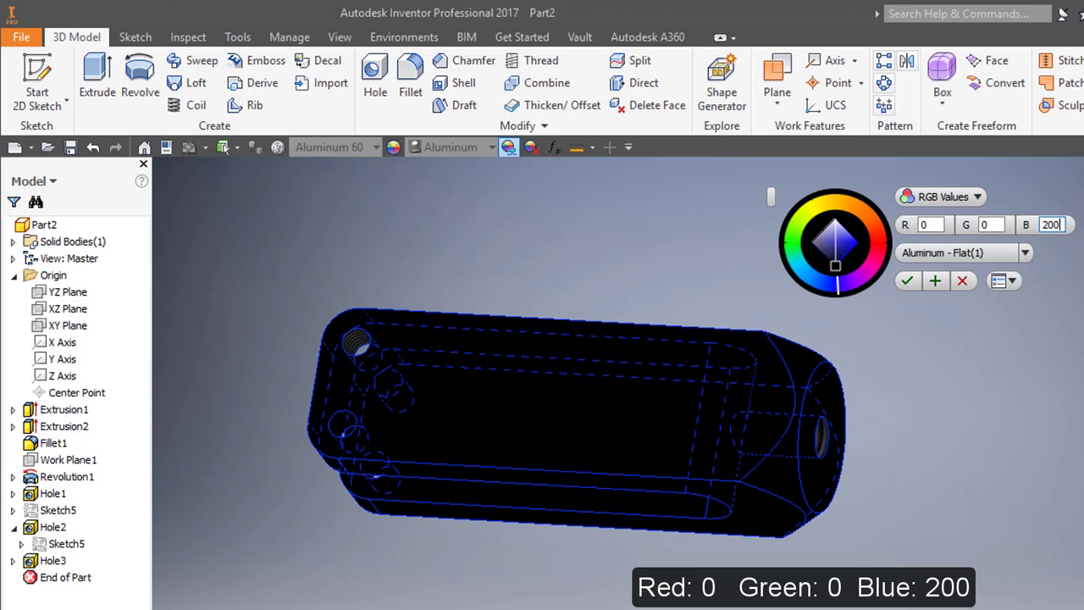
pyautogui.write('0')
pyautogui.click(907, 280)
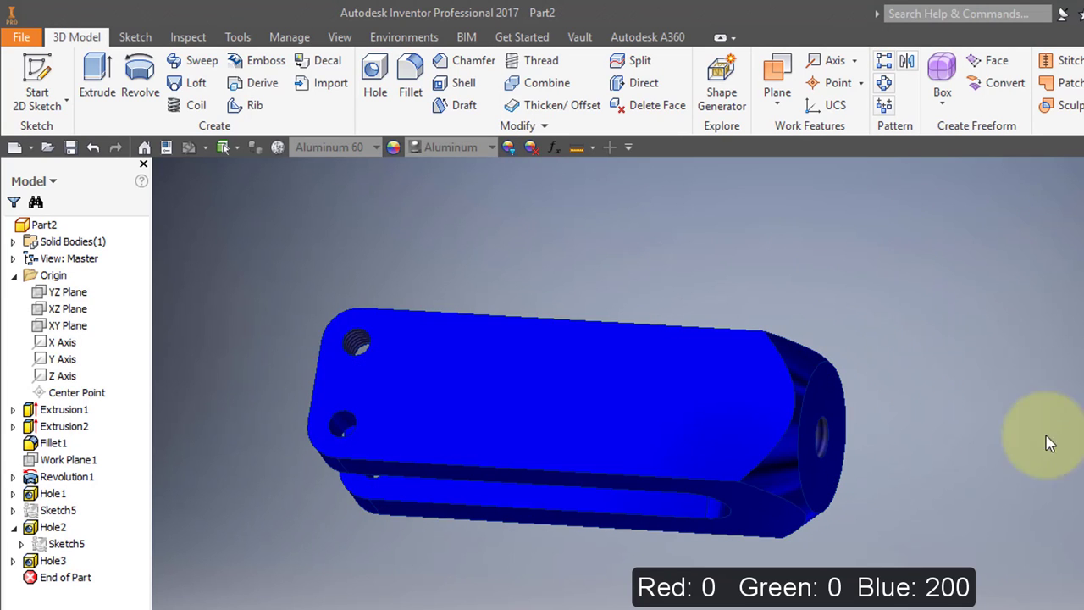
# In the part's iProperties, set the part number to 25 and the description to Handle Body.
pyautogui.keyDown('shift'); pyautogui.moveTo(992, 508); pyautogui.dragTo(968, 506, button='middle'); pyautogui.keyUp('shift')
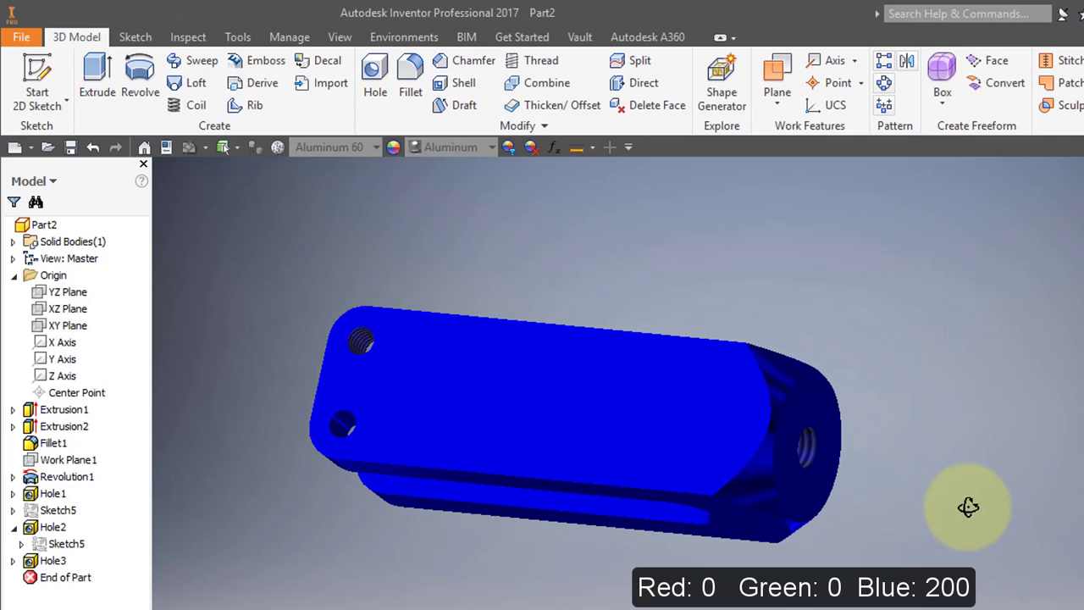
pyautogui.click(168, 147)
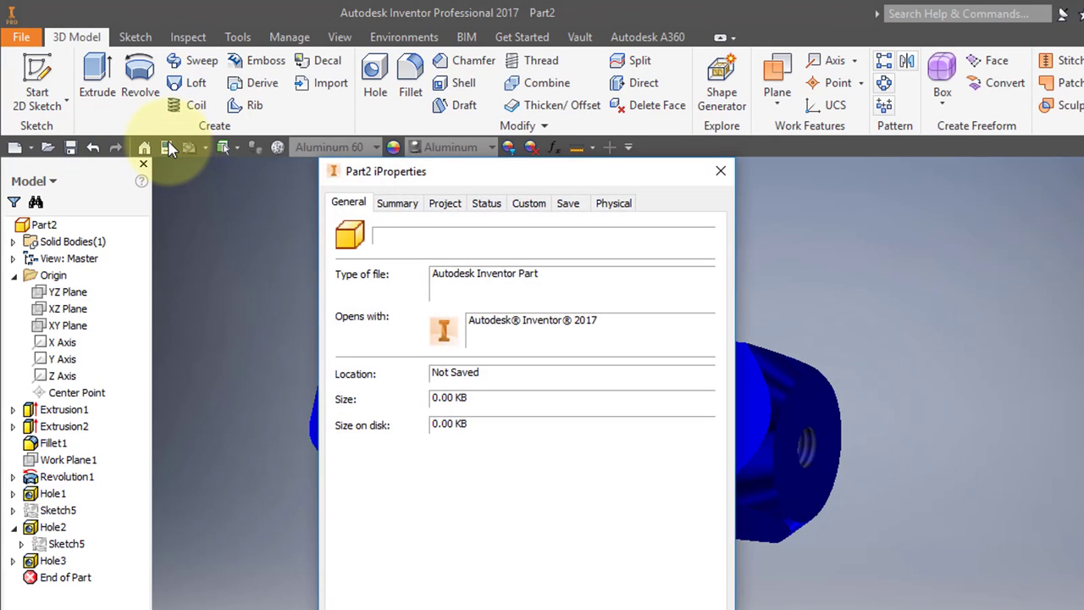
pyautogui.click(446, 204)
pyautogui.click(472, 282)
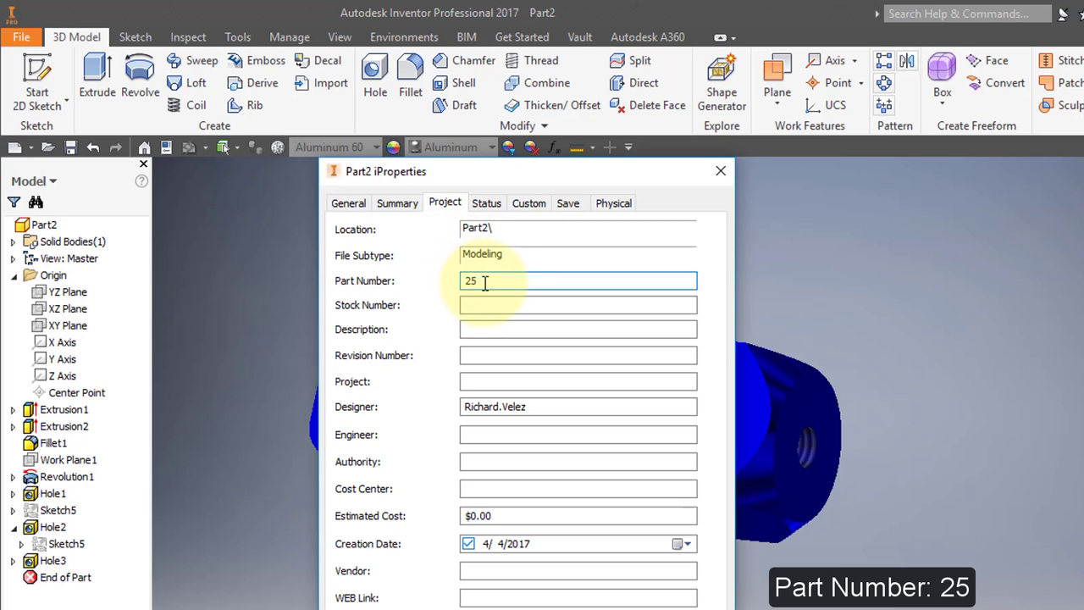
pyautogui.click(493, 333)
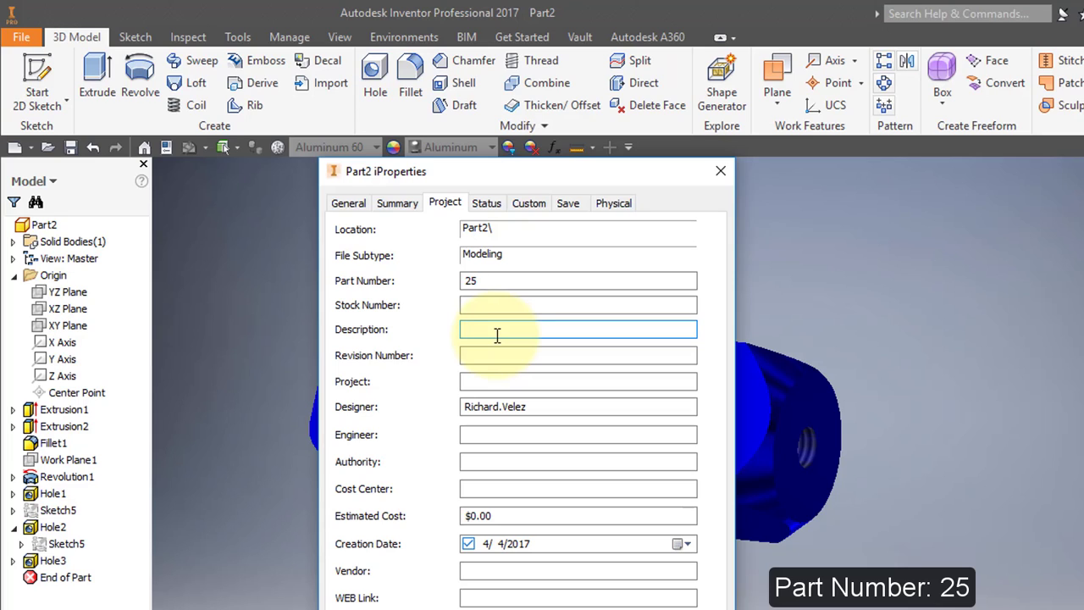
pyautogui.write('Handle Body')
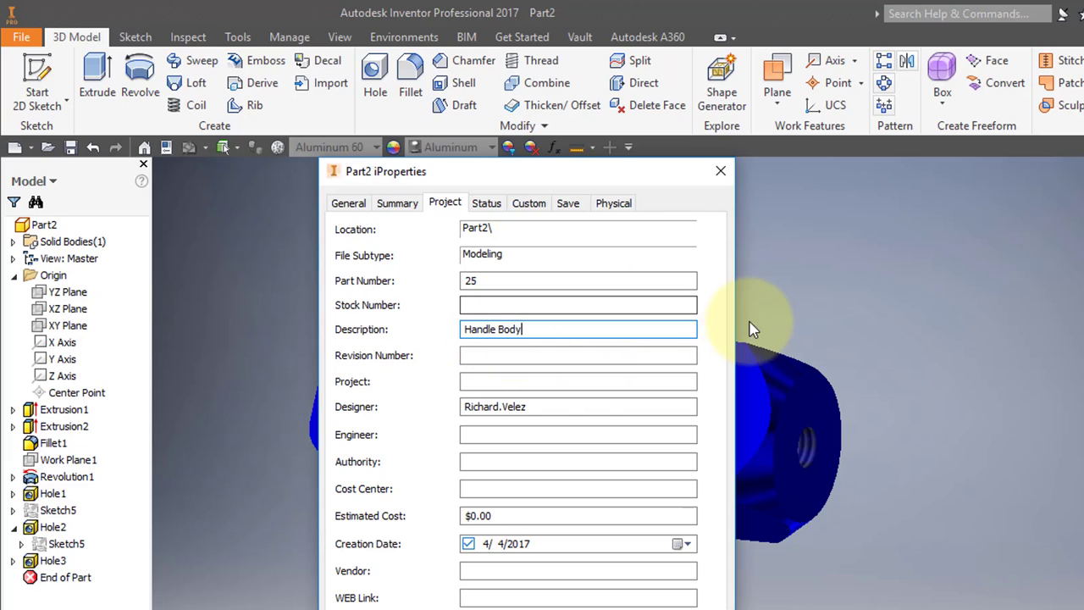
# Update the part's physical properties for Aluminum 6061 and close the iProperties.
pyautogui.click(621, 203)
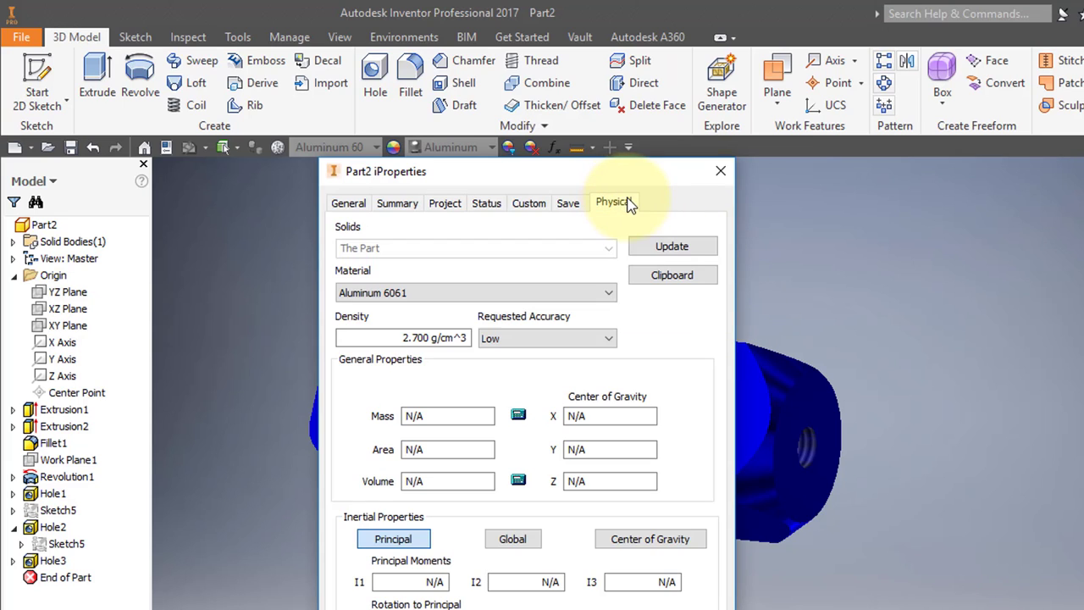
pyautogui.click(665, 250)
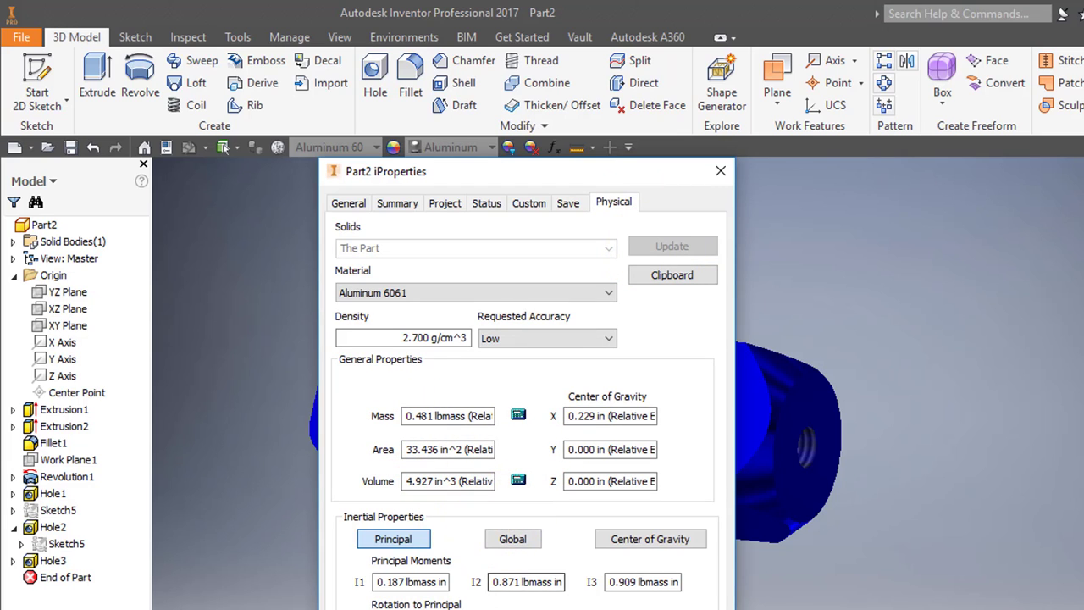
pyautogui.click(492, 608)
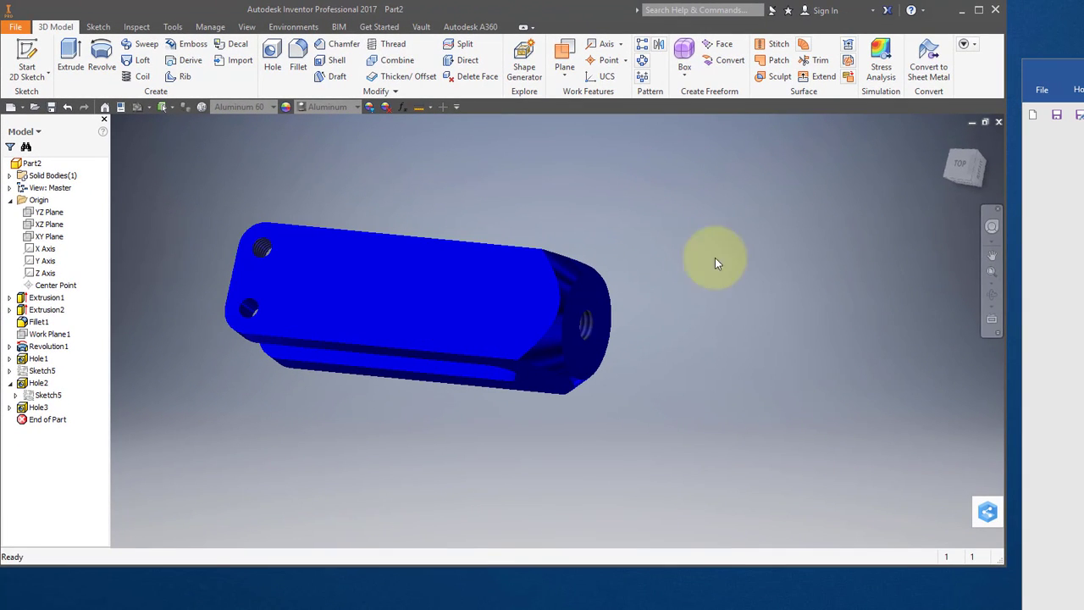
# Turn the part to its Front view and look at the options for setting the current view as Front.
pyautogui.moveTo(965, 179); pyautogui.dragTo(971, 183)
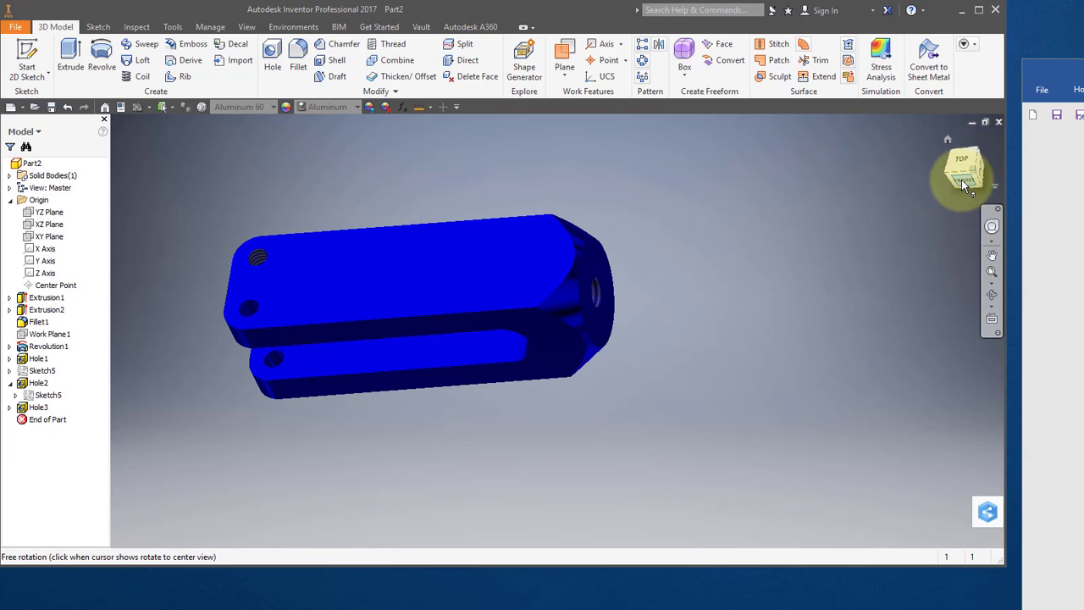
pyautogui.click(961, 179)
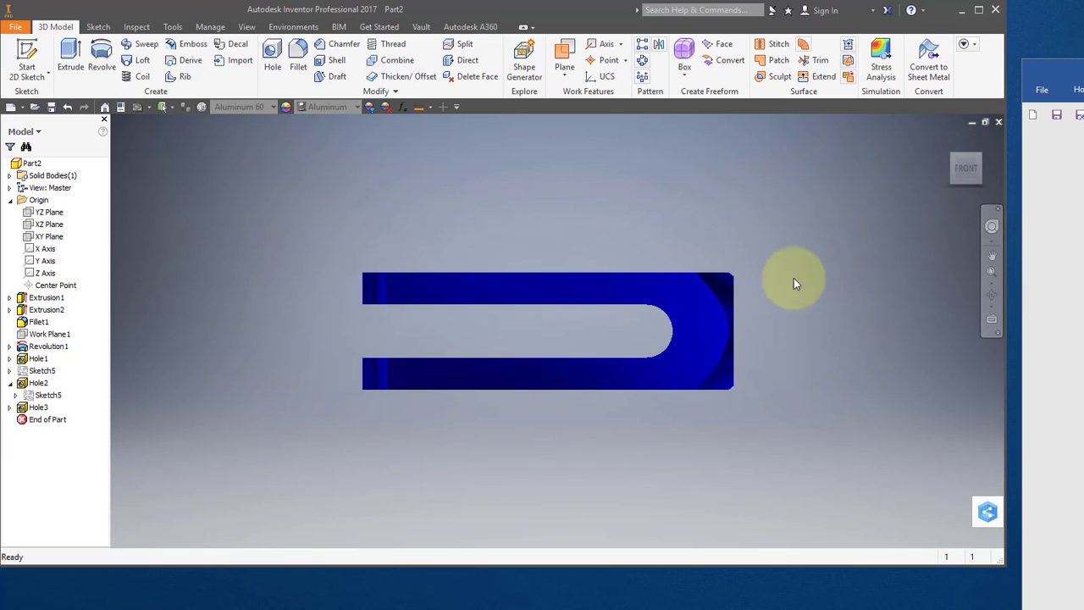
pyautogui.keyDown('shift'); pyautogui.moveTo(606, 324); pyautogui.dragTo(606, 352, button='middle'); pyautogui.keyUp('shift')
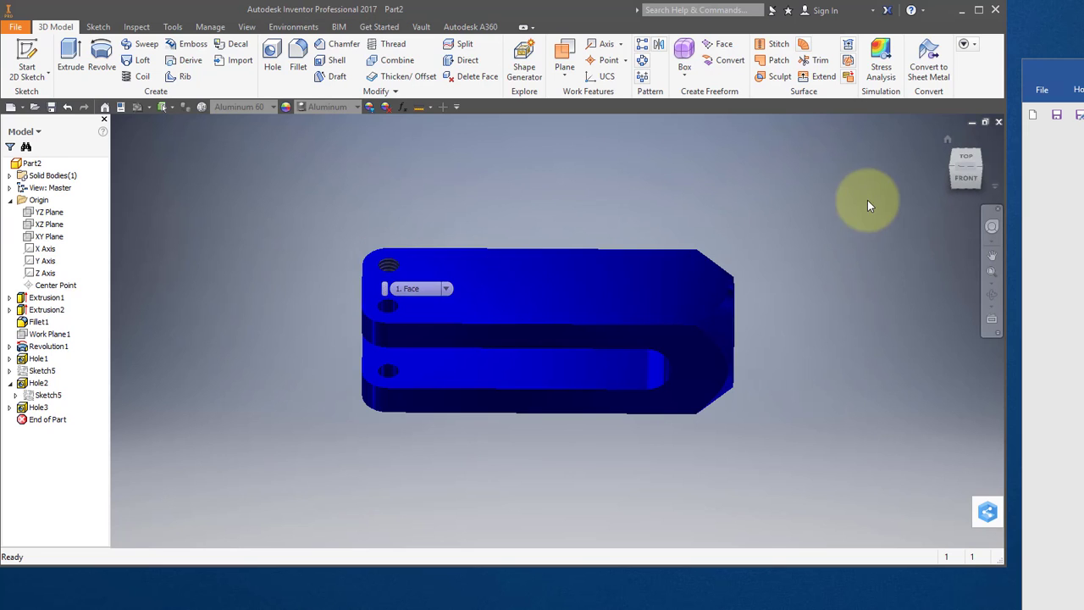
pyautogui.click(965, 180)
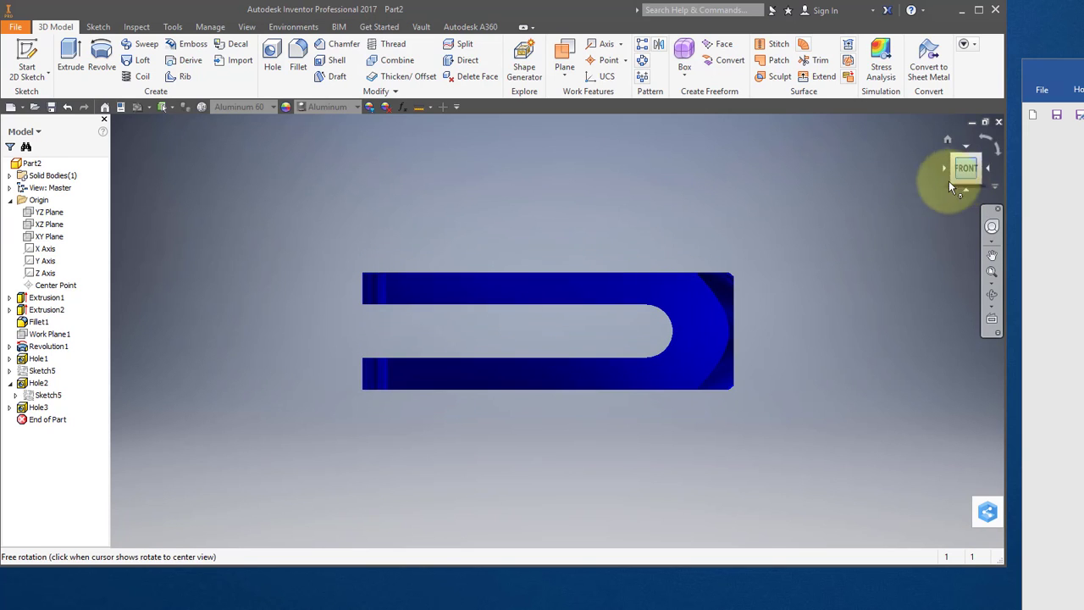
pyautogui.click(996, 193)
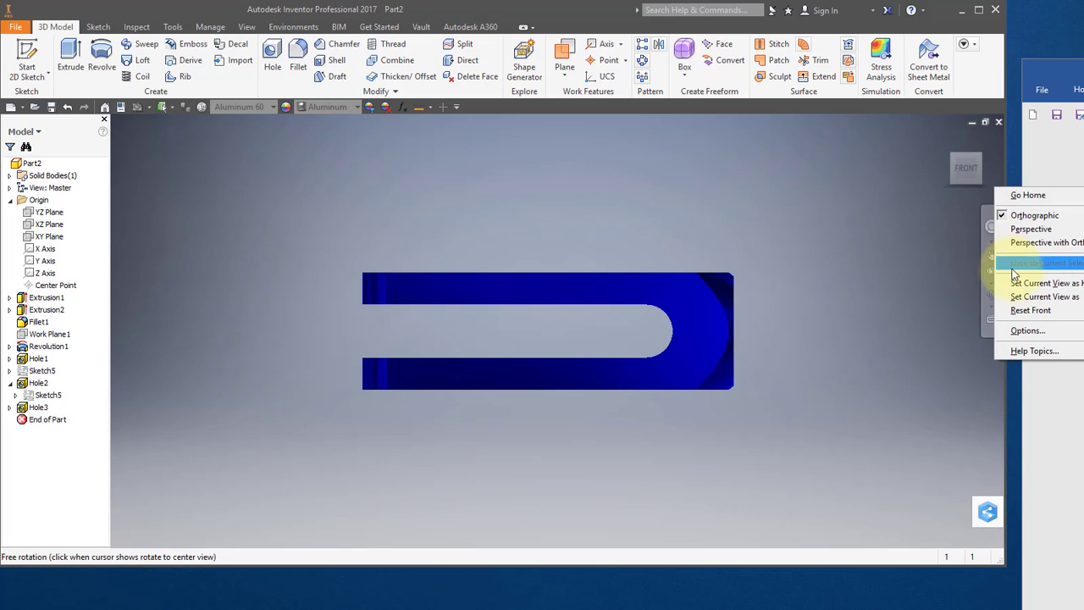
pyautogui.moveTo(1024, 296)
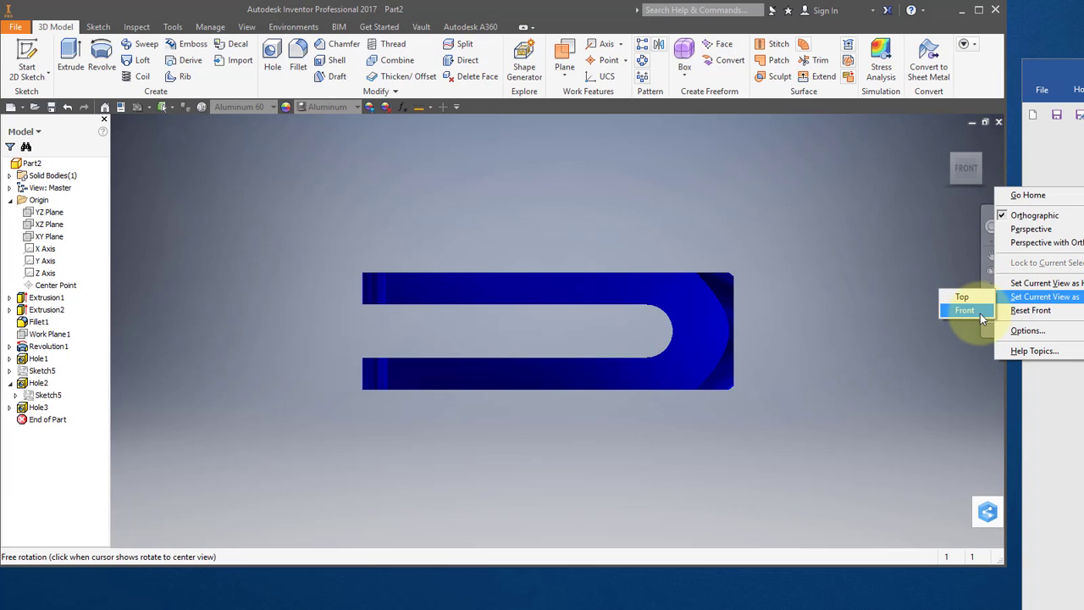
pyautogui.click(803, 353)
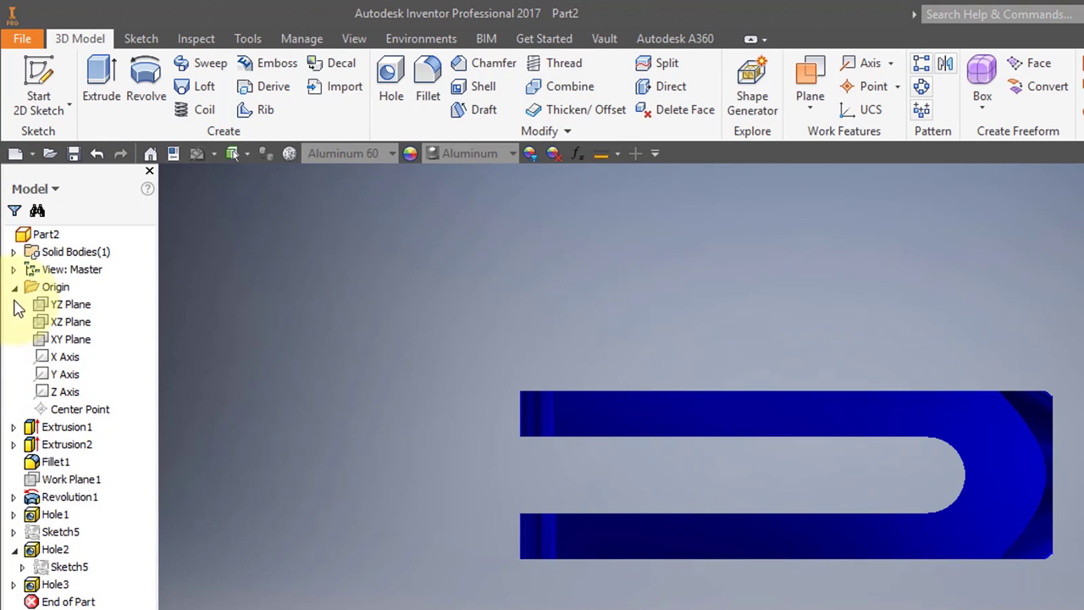
# Create a new drawing file for the finished handle body part.
pyautogui.click(25, 235)
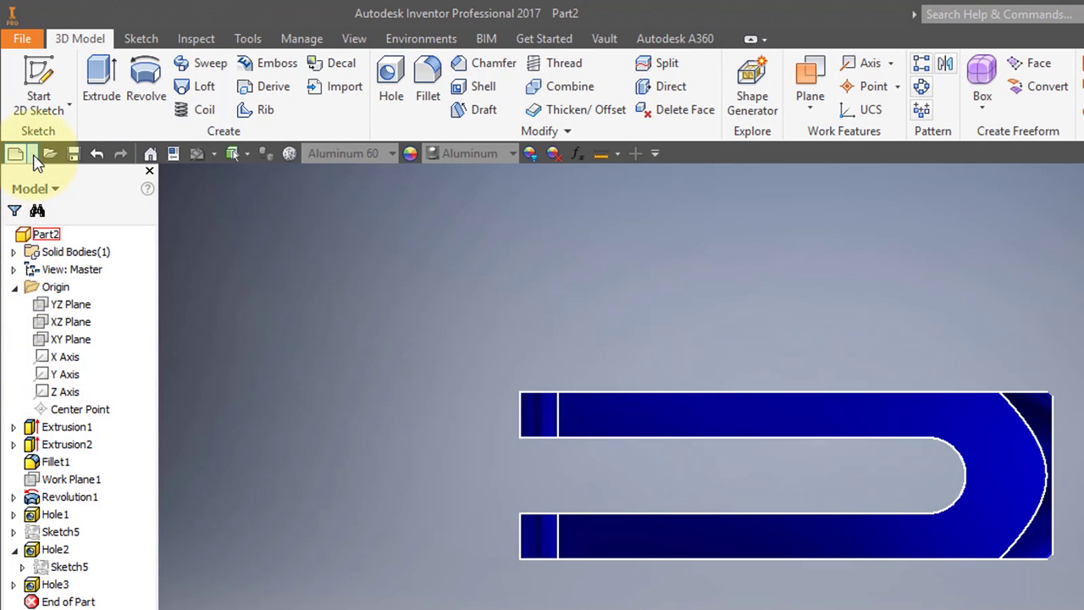
pyautogui.click(33, 154)
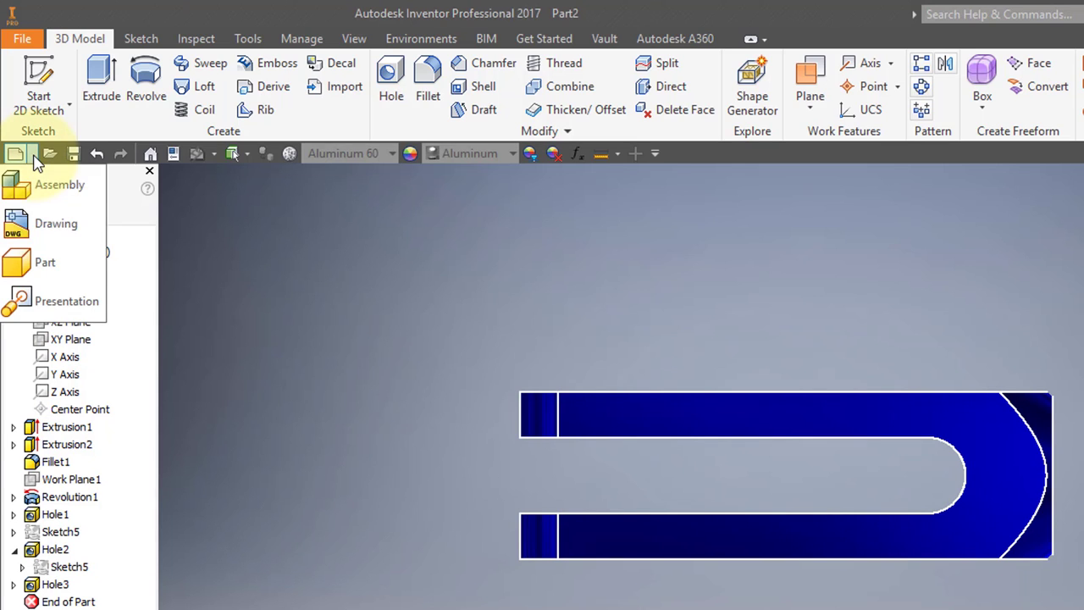
pyautogui.click(51, 222)
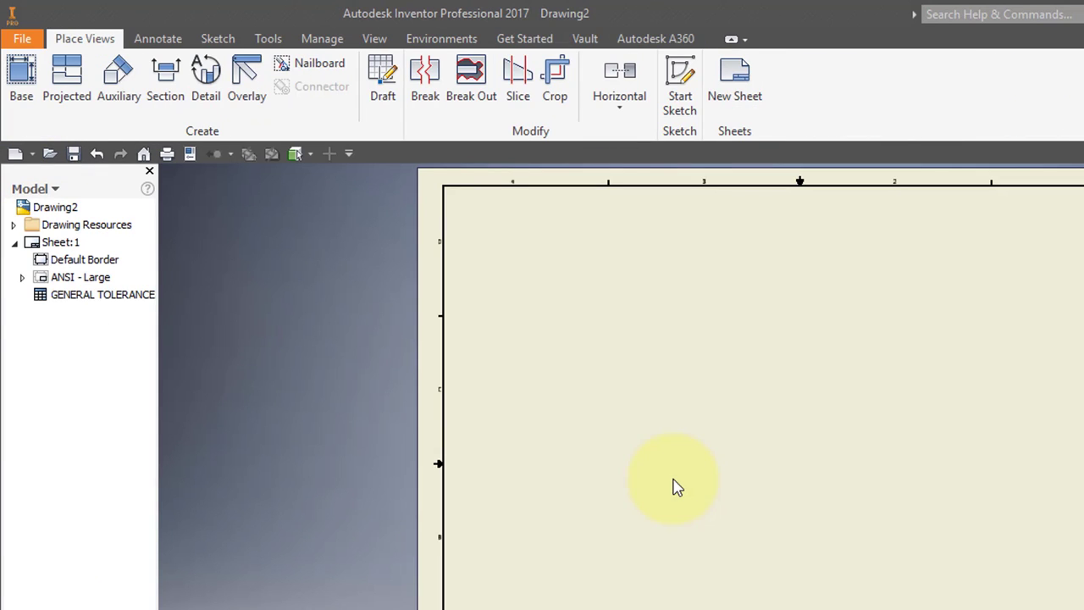
# Start a base view of the handle body, setting its scale to 2:1 and its style to show hidden lines.
pyautogui.moveTo(687, 487)
pyautogui.mouseDown(button='middle')
pyautogui.moveTo(596, 462)
pyautogui.moveTo(453, 459)
pyautogui.mouseUp(button='middle')
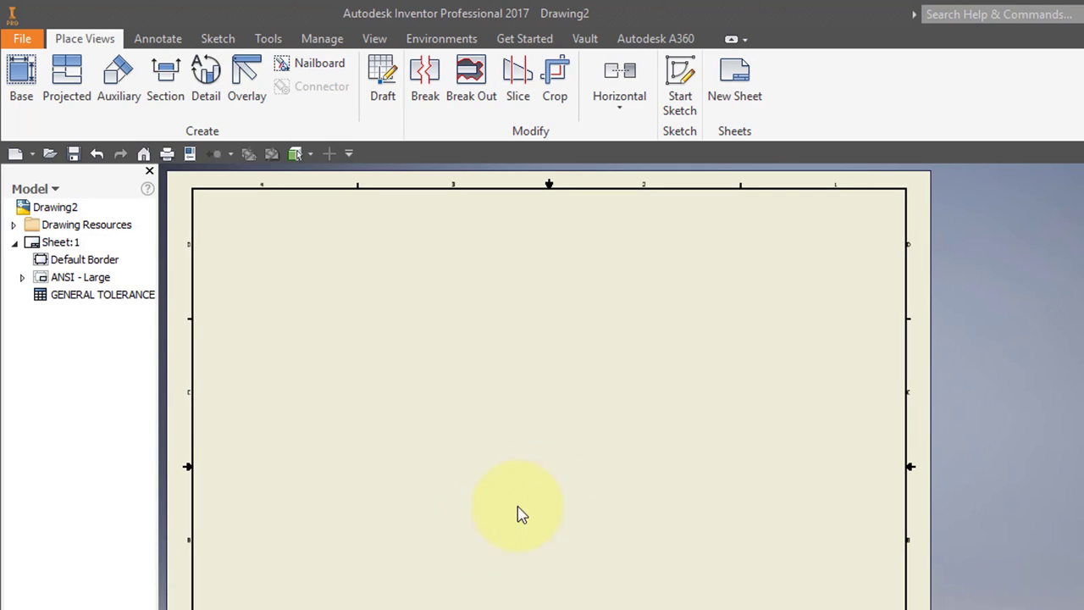
pyautogui.click(21, 78)
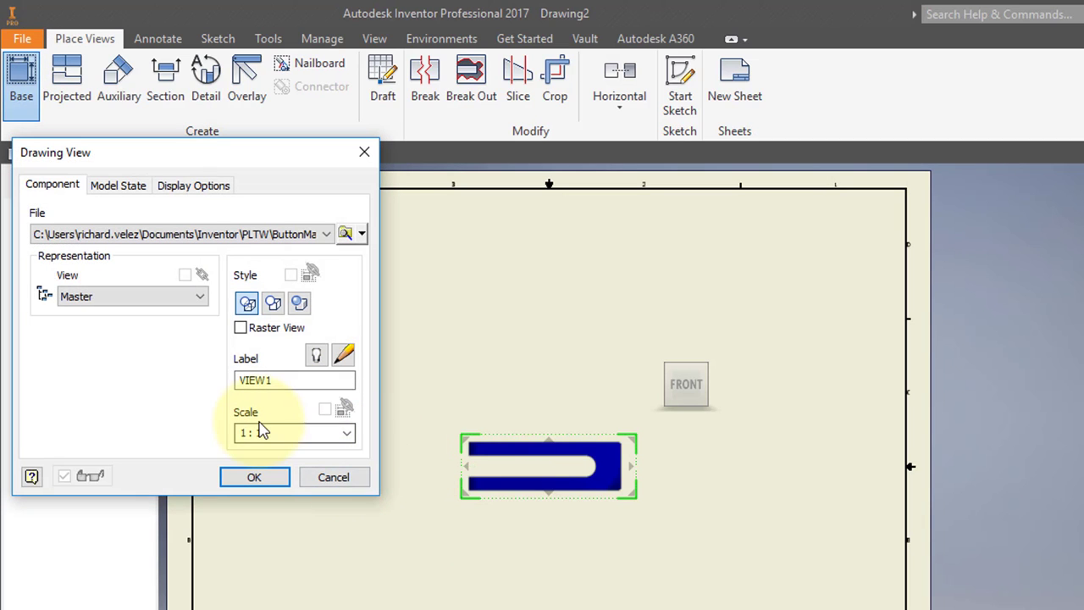
pyautogui.tripleClick(240, 445)
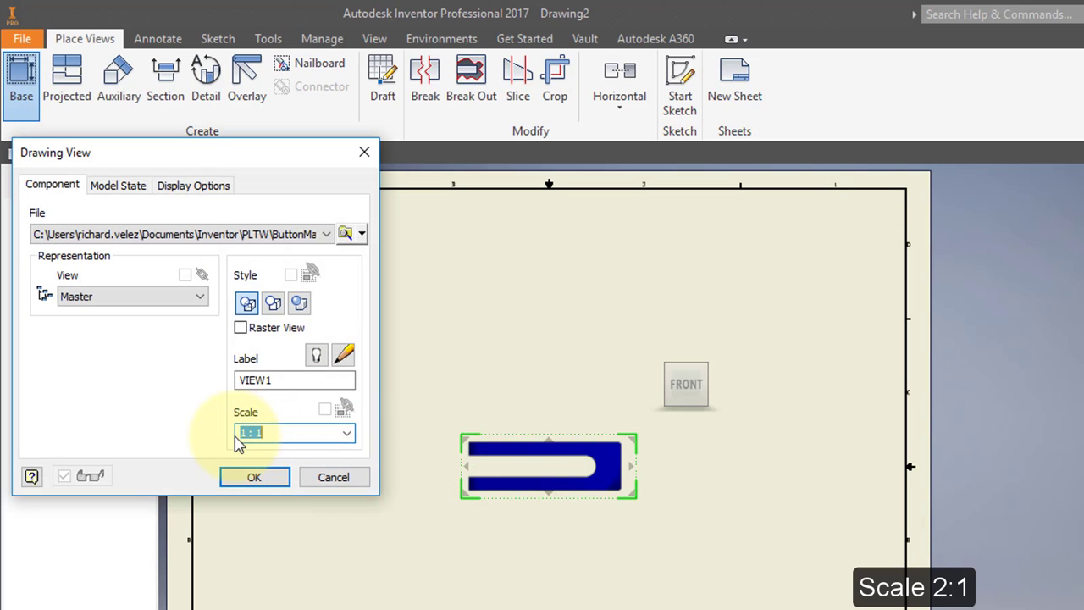
pyautogui.moveTo(243, 427); pyautogui.dragTo(248, 427)
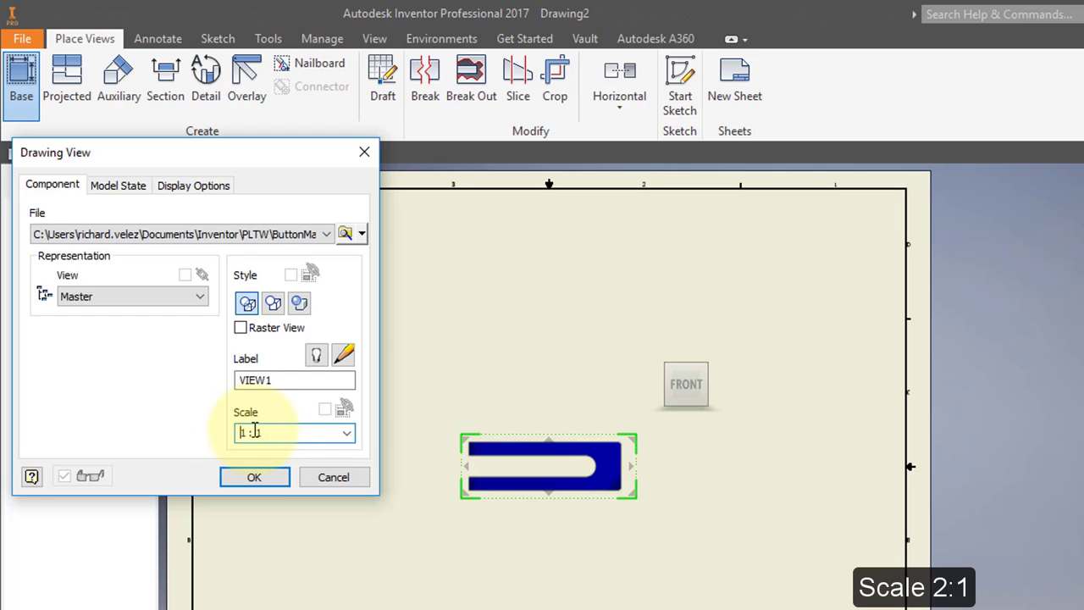
pyautogui.write('2')
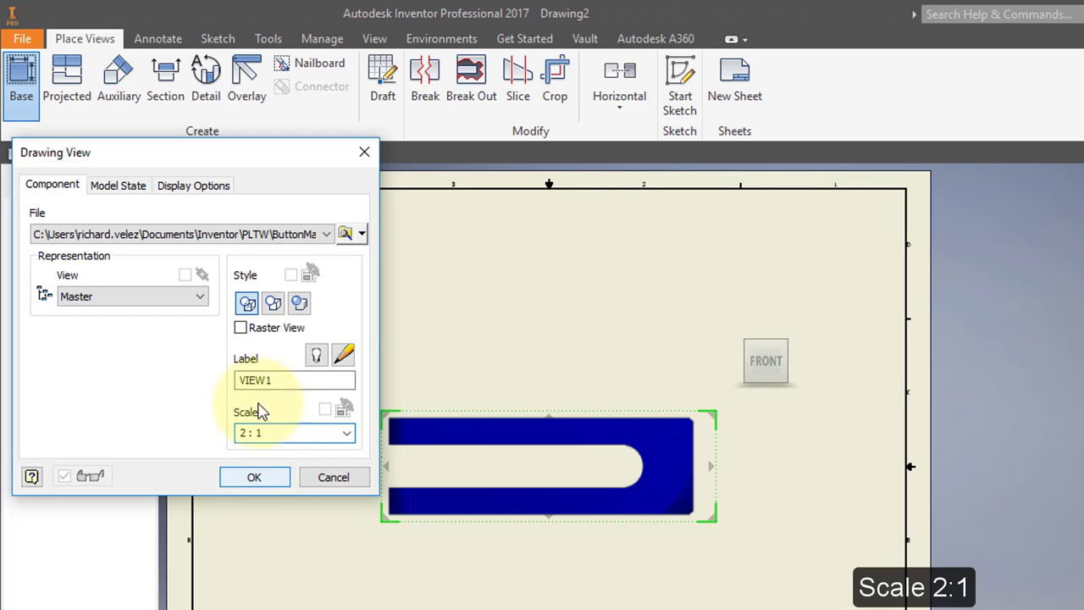
pyautogui.click(247, 304)
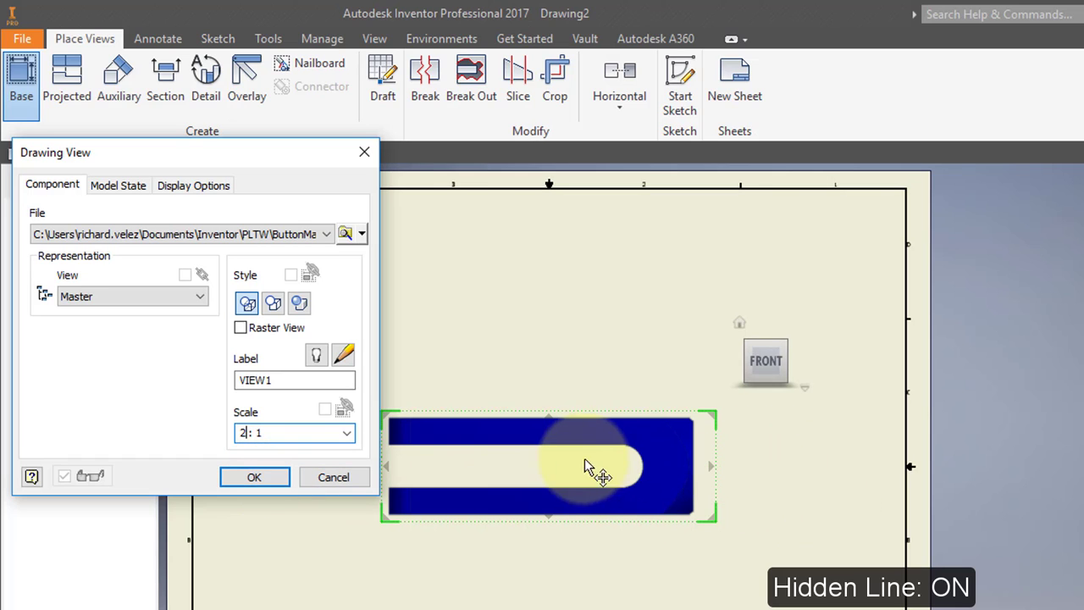
# Position the front base view in the sheet's lower-left area and create projected right-side, top and isometric views from it.
pyautogui.moveTo(583, 442)
pyautogui.mouseDown()
pyautogui.moveTo(468, 522)
pyautogui.moveTo(454, 514)
pyautogui.mouseUp()
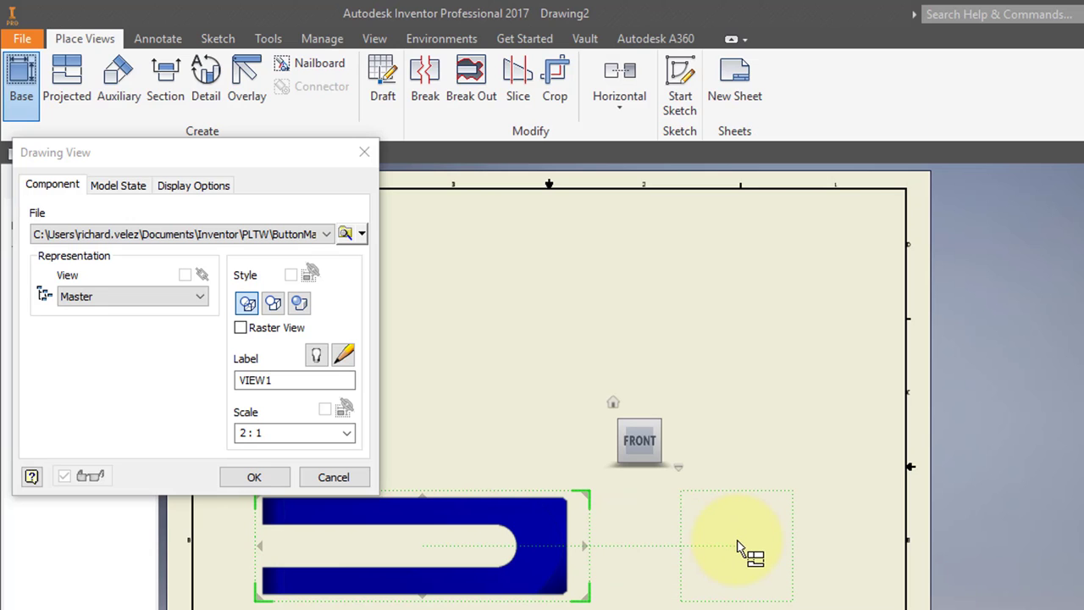
pyautogui.click(736, 546)
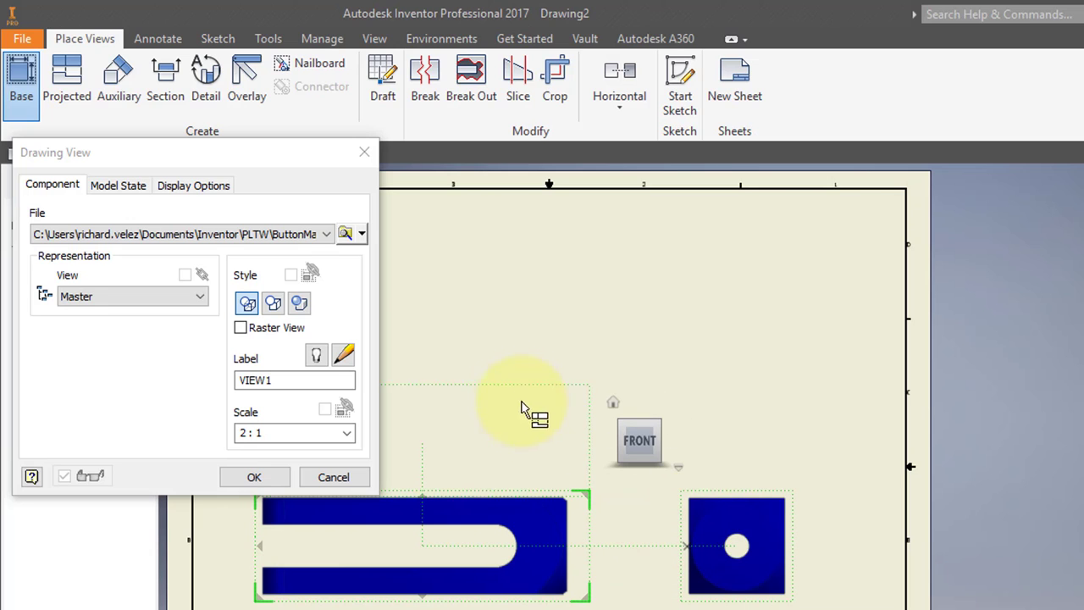
pyautogui.click(466, 330)
pyautogui.click(758, 302)
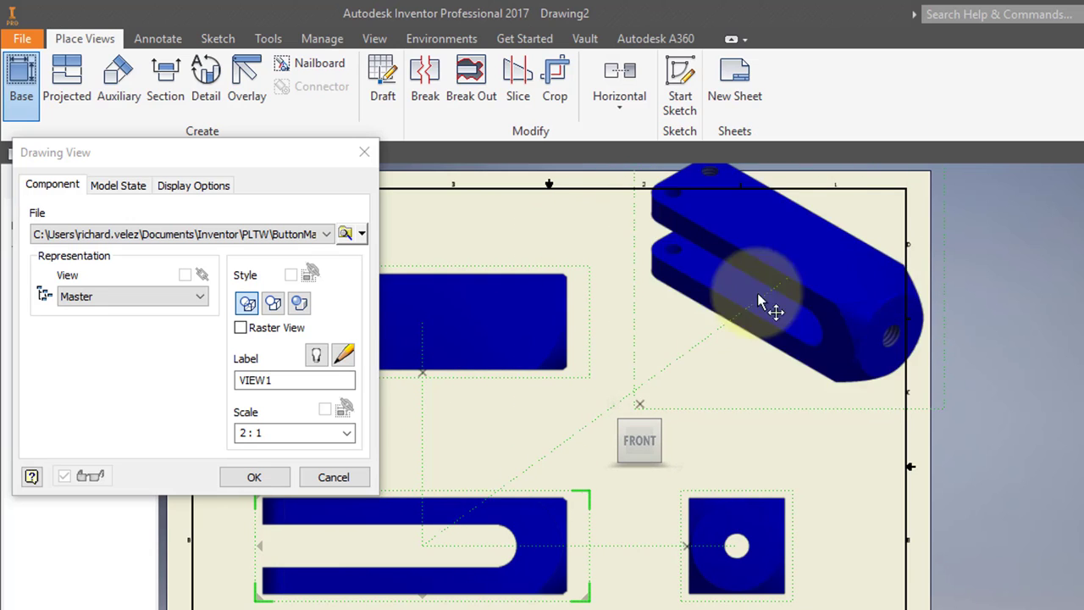
pyautogui.click(270, 477)
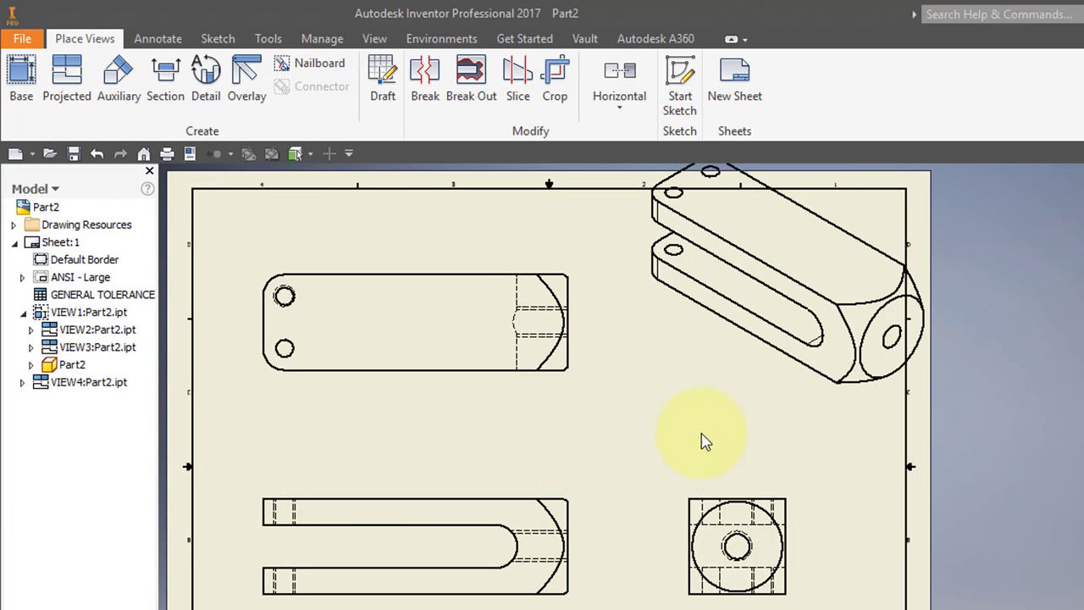
# Set the isometric view's scale to 1.5:1 and turn on shaded style.
pyautogui.doubleClick(780, 411)
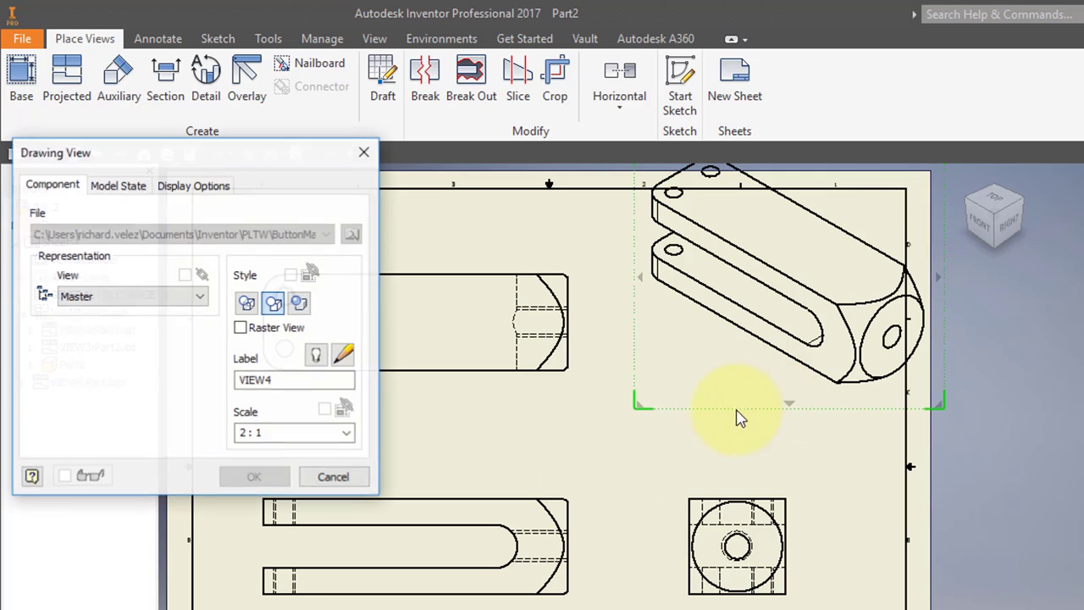
pyautogui.moveTo(256, 433); pyautogui.dragTo(245, 433)
pyautogui.click(243, 433)
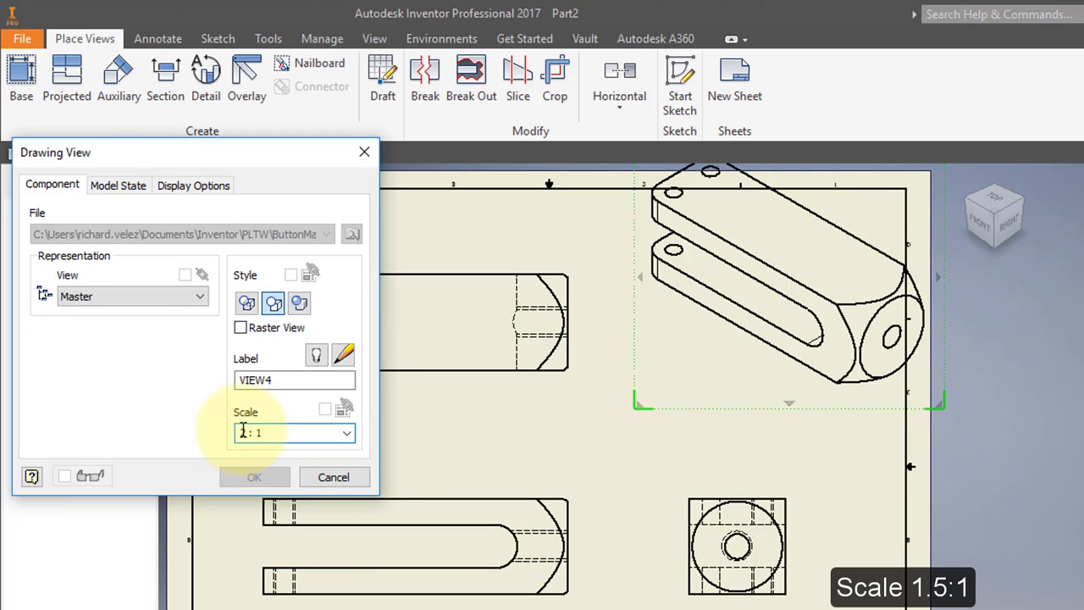
pyautogui.write('1')
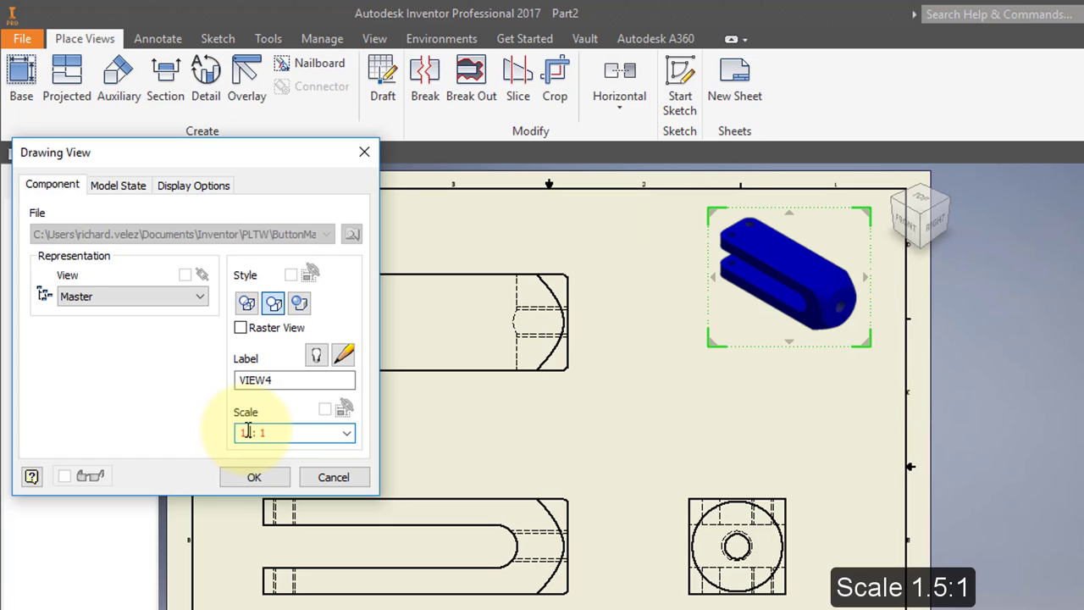
pyautogui.write('.5')
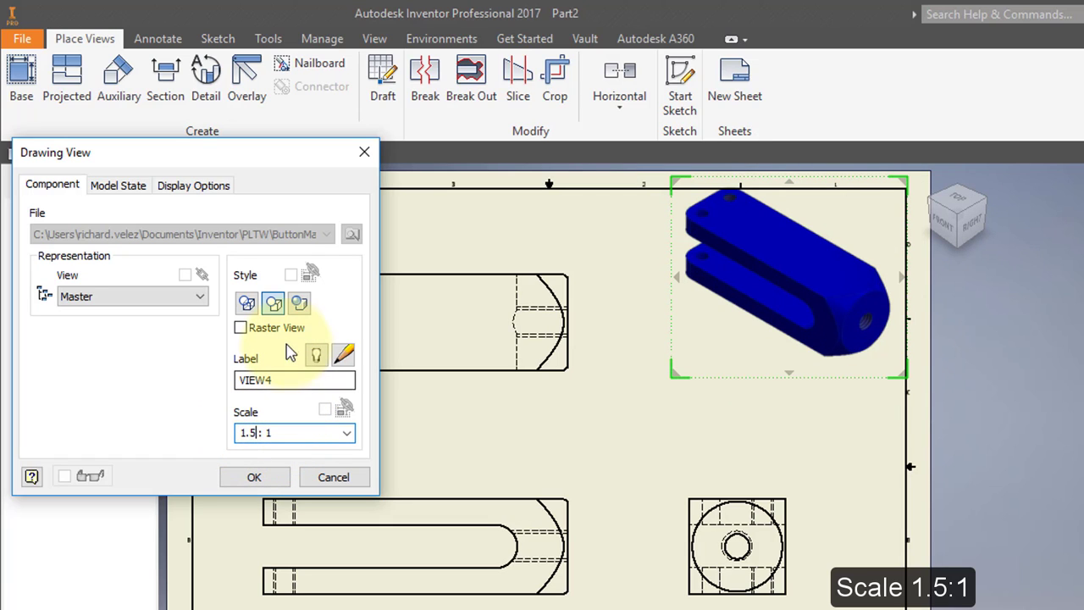
pyautogui.click(300, 305)
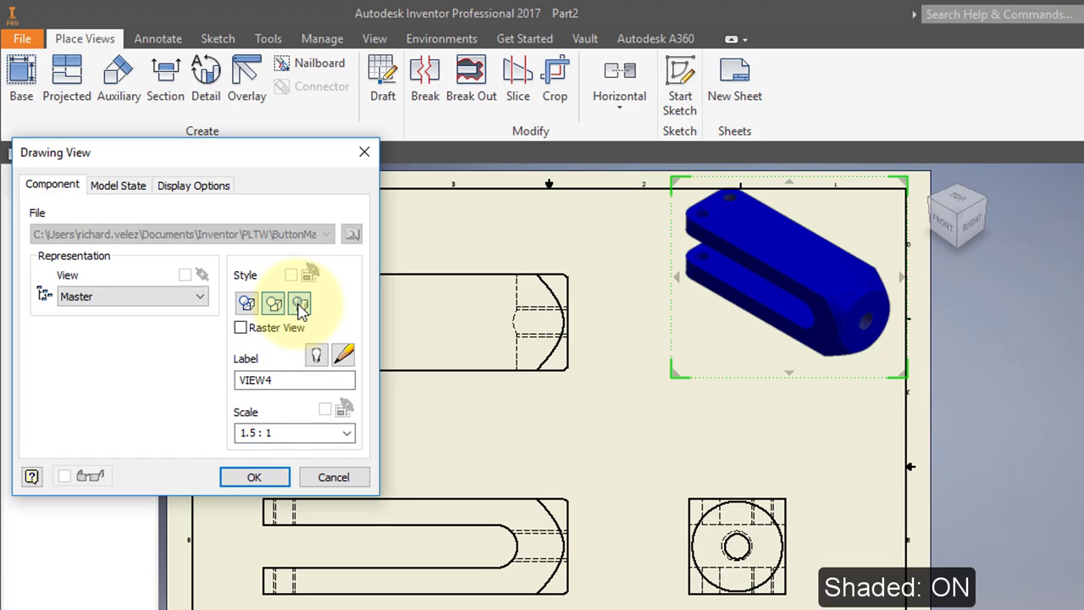
pyautogui.click(269, 479)
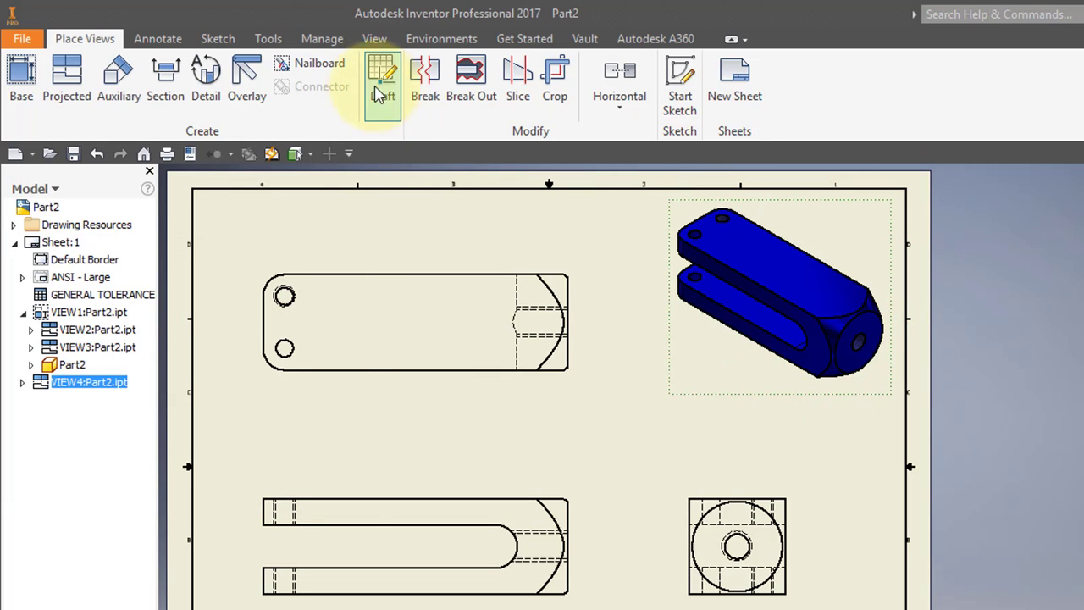
# Add center marks to both holes in the top view, the center hole in the right-side view, and the slot's arc in the front view.
pyautogui.click(161, 42)
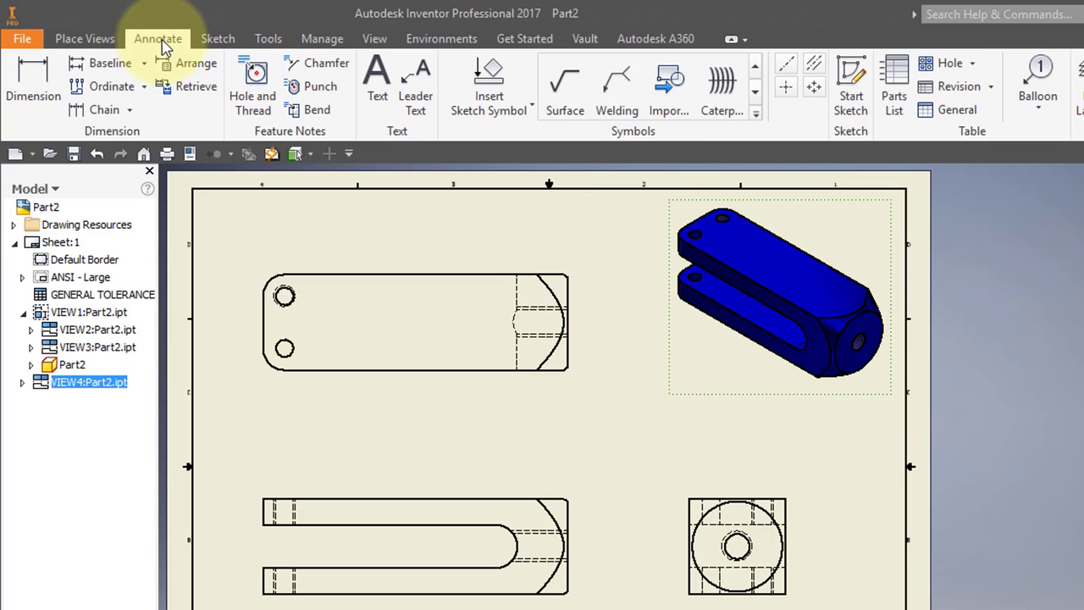
pyautogui.click(786, 90)
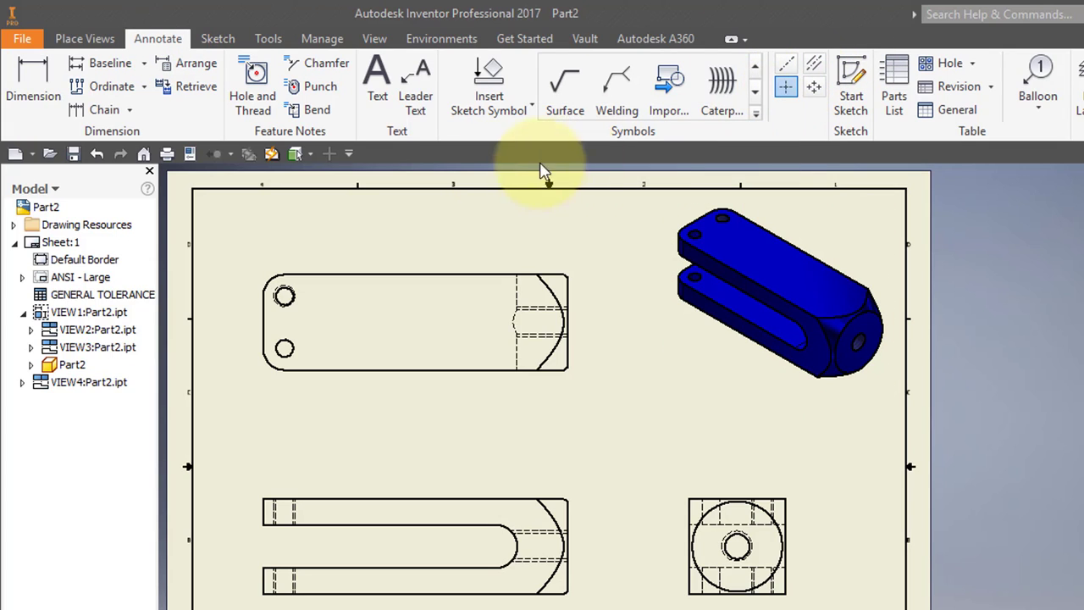
pyautogui.click(286, 300)
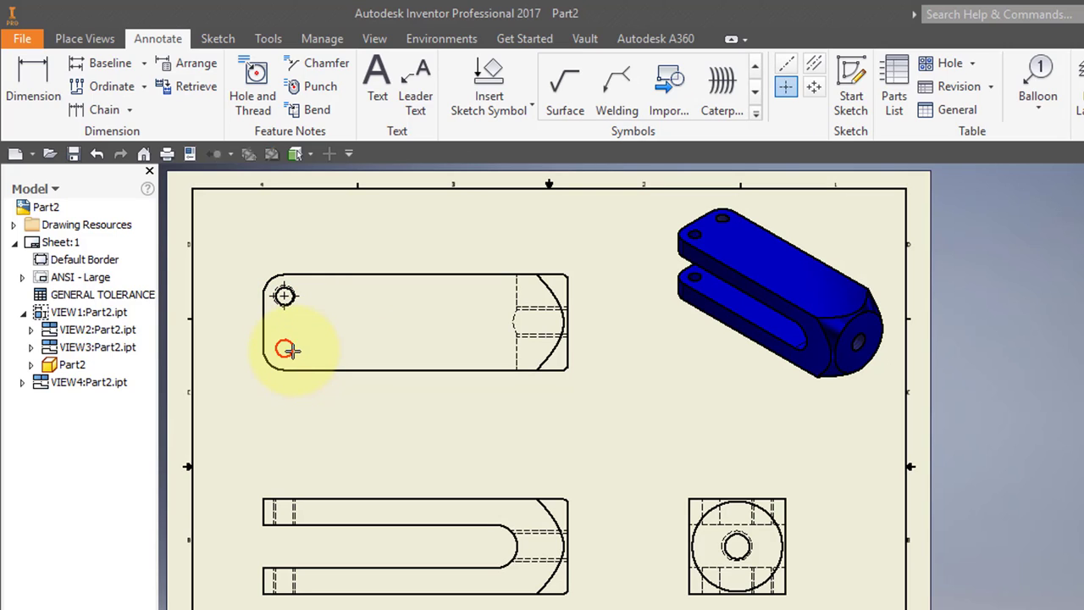
pyautogui.click(288, 350)
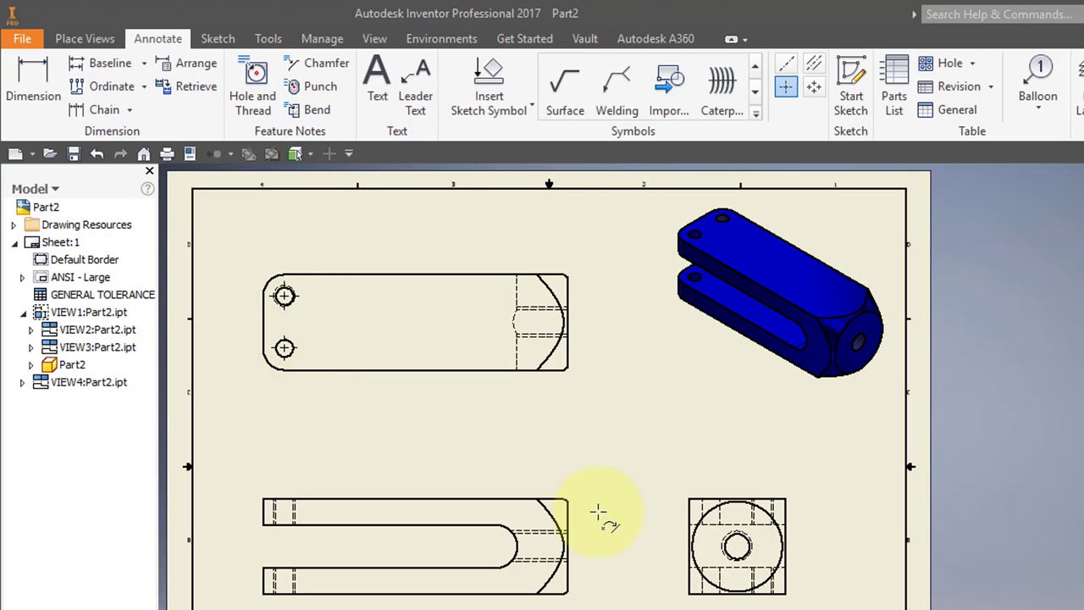
pyautogui.click(738, 547)
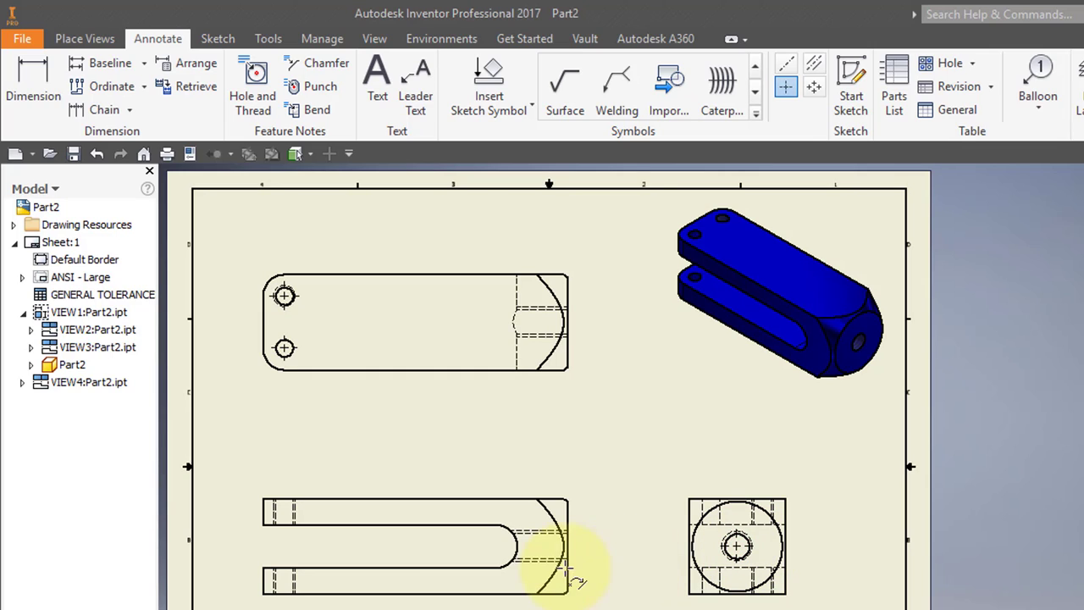
pyautogui.click(514, 531)
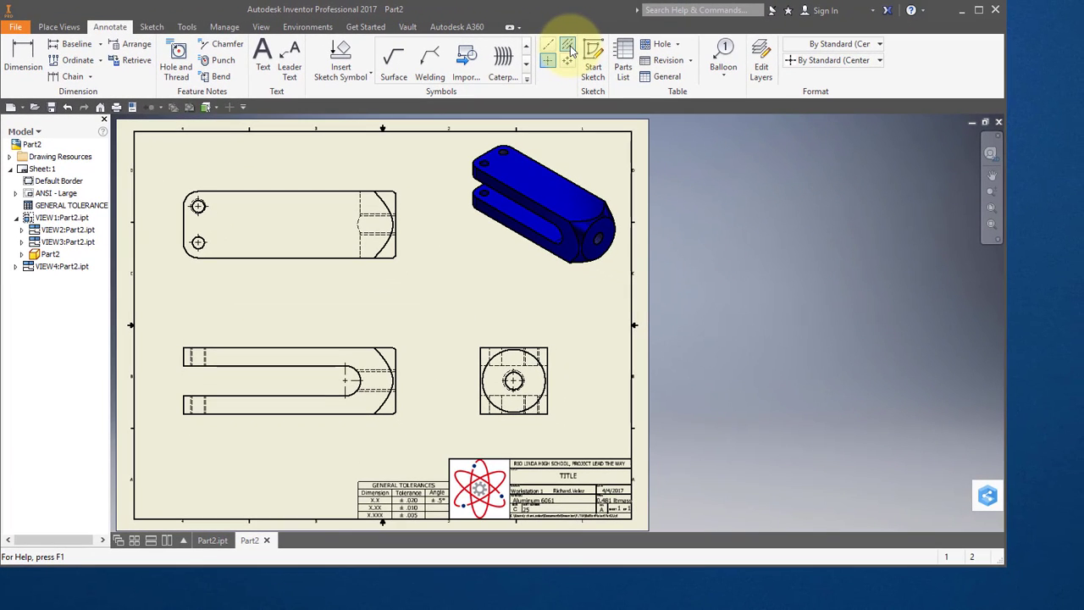
# Add a centerline bisector between the hidden edges of the threaded end hole in the top view.
pyautogui.click(569, 47)
pyautogui.scroll(3, 402, 225)
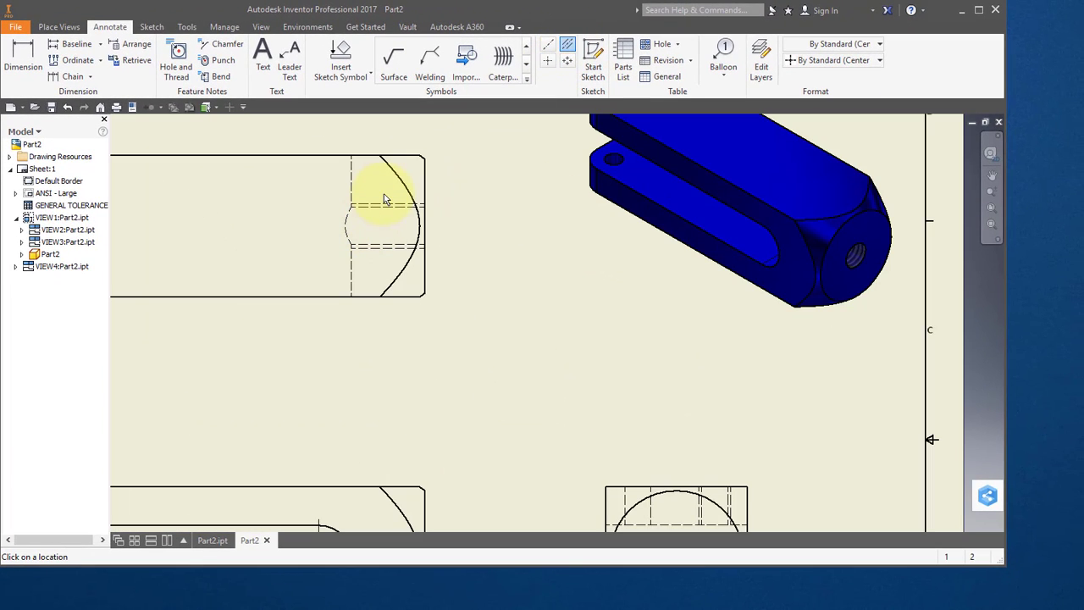
pyautogui.click(388, 204)
pyautogui.click(388, 246)
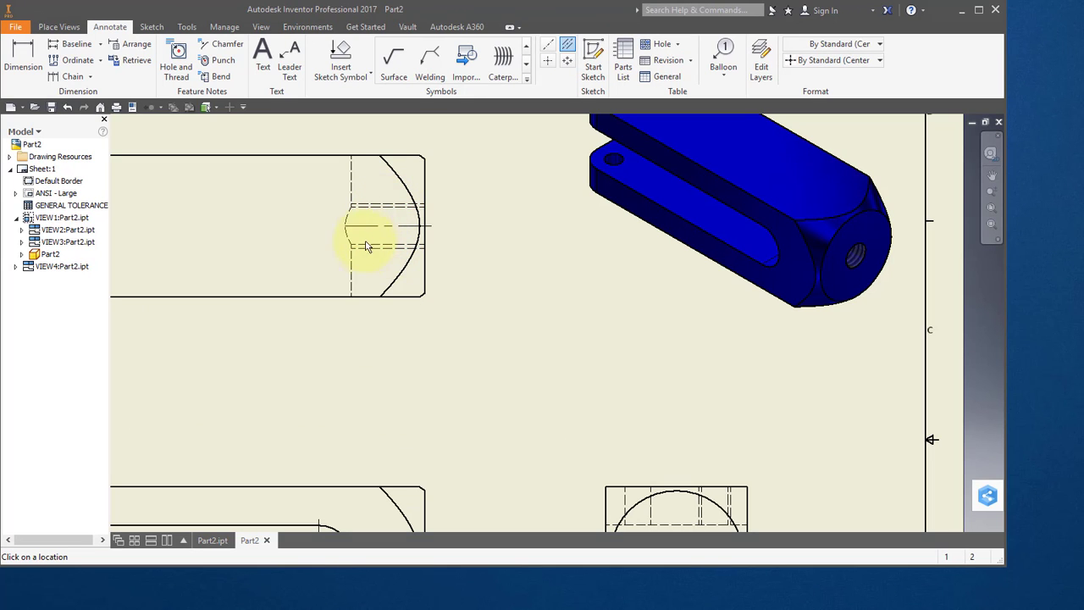
# Add centerline bisectors in the front view for the holes through both arms and for the threaded end hole.
pyautogui.moveTo(346, 387)
pyautogui.mouseDown(button='middle')
pyautogui.moveTo(446, 259)
pyautogui.moveTo(685, 133)
pyautogui.mouseUp(button='middle')
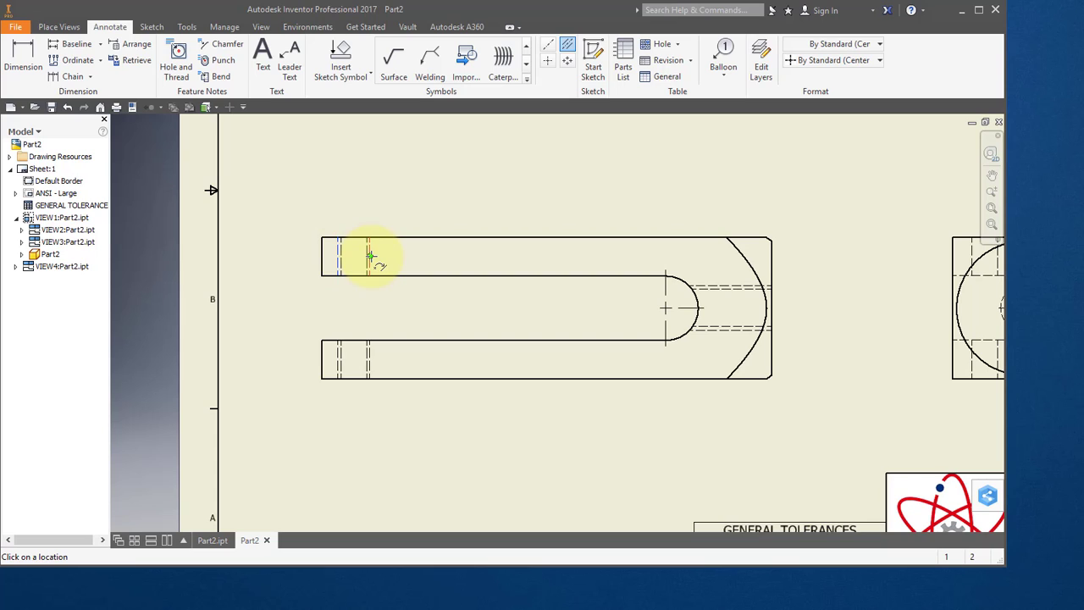
pyautogui.click(369, 254)
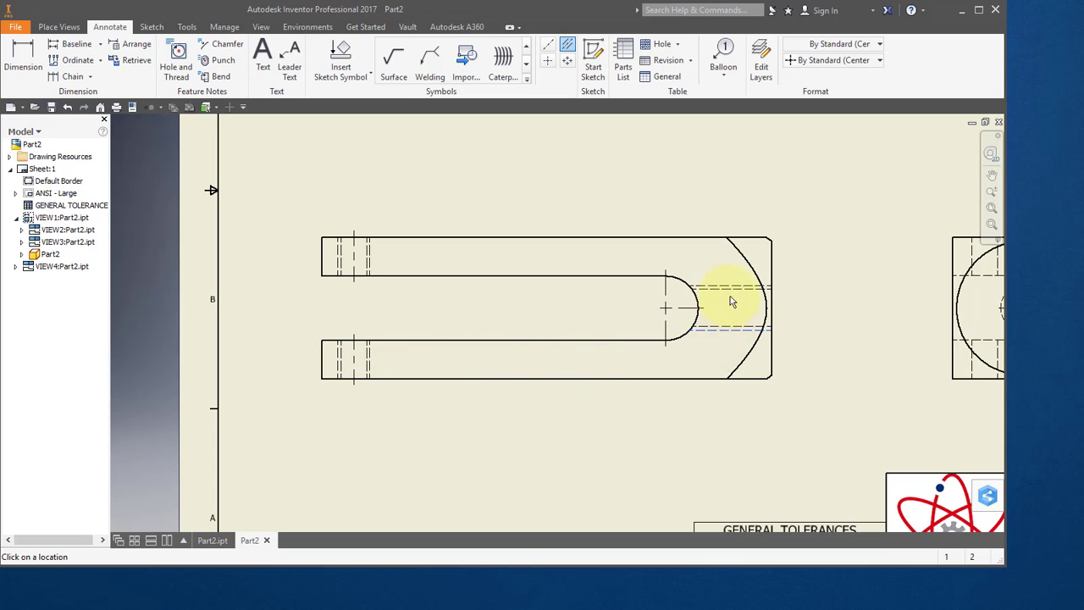
pyautogui.moveTo(777, 317); pyautogui.dragTo(621, 302, button='middle')
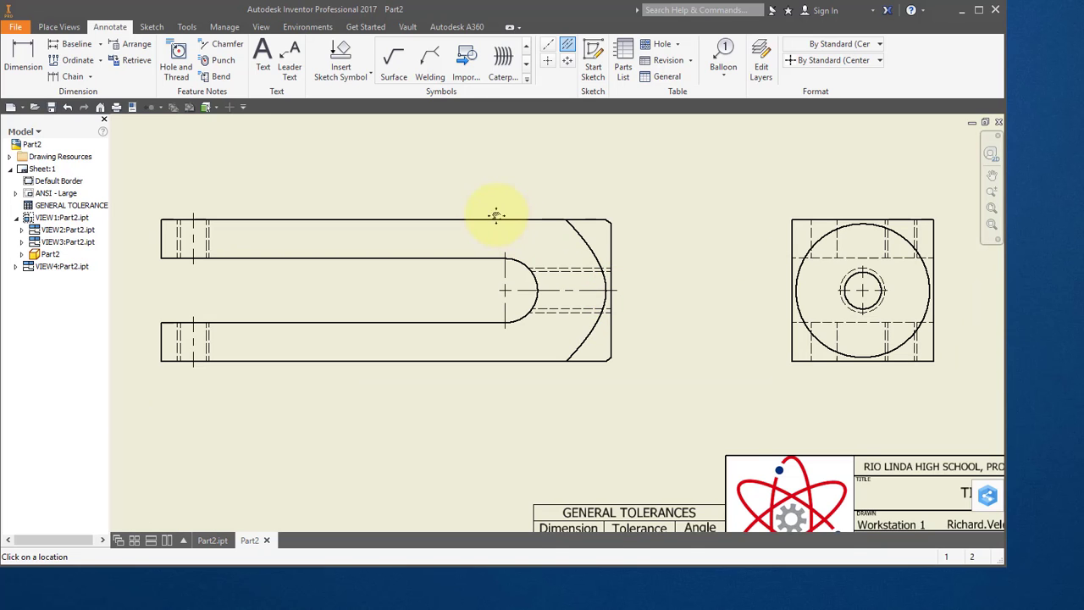
# Add hole and thread notes in the top view, placing the threaded hole's note above the part and the plain hole's note below it.
pyautogui.moveTo(497, 215); pyautogui.dragTo(579, 450, button='middle')
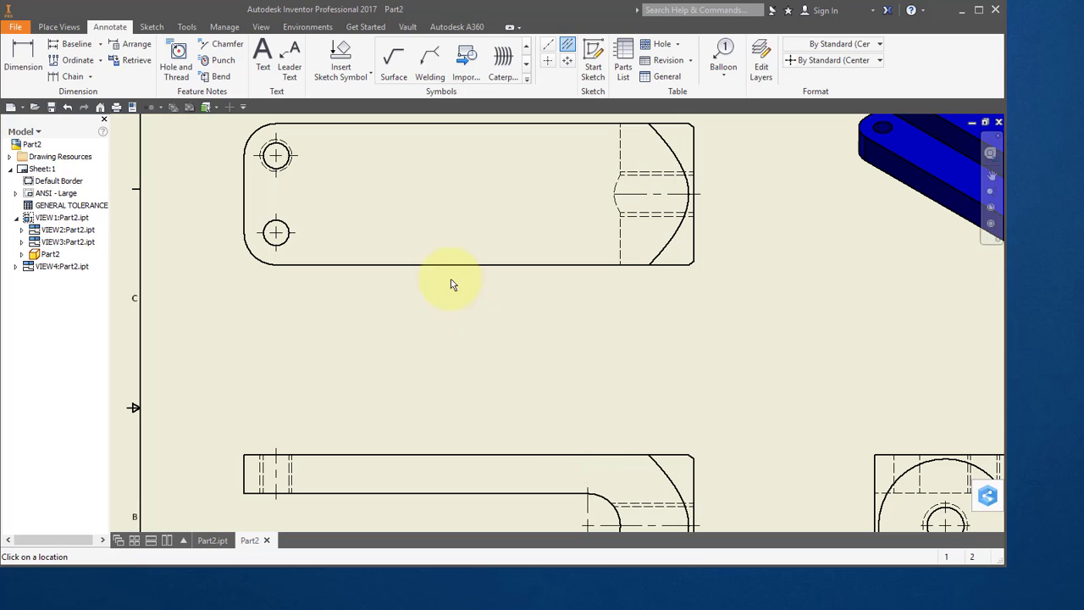
pyautogui.moveTo(450, 283); pyautogui.dragTo(446, 366, button='middle')
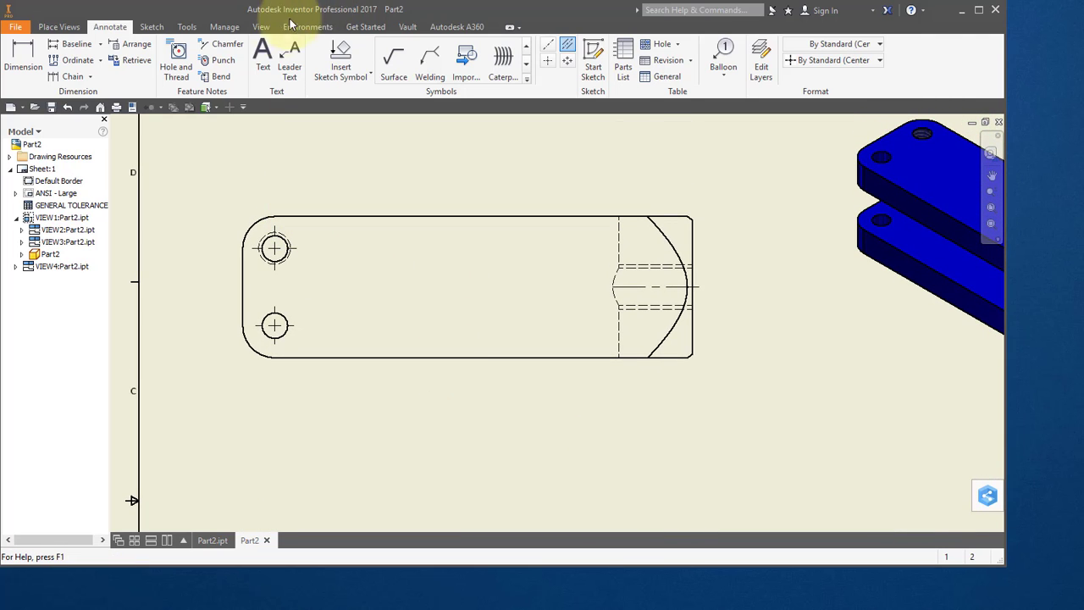
pyautogui.click(188, 68)
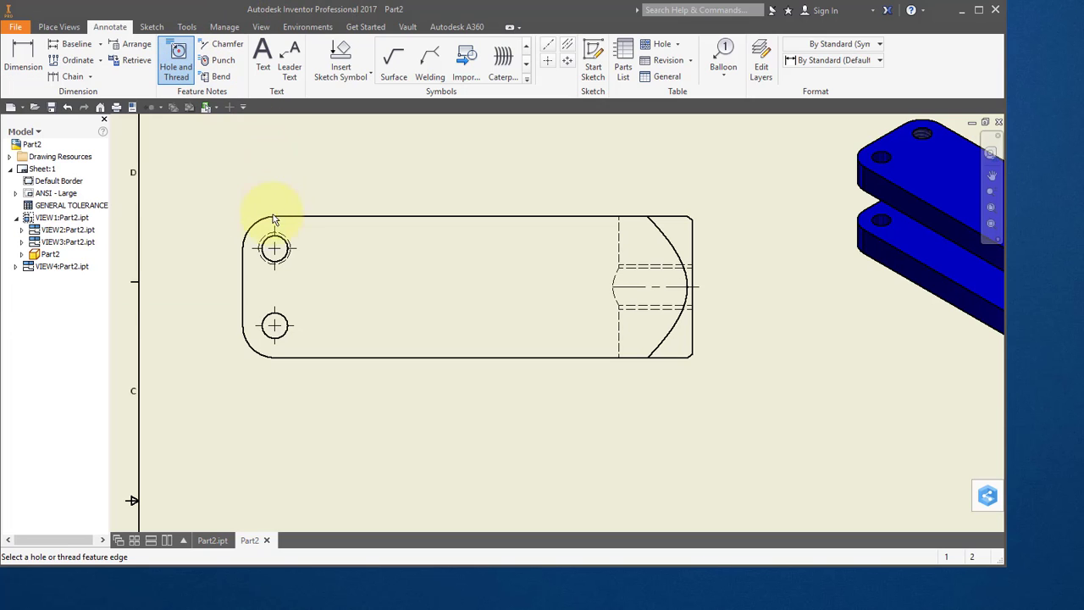
pyautogui.click(285, 244)
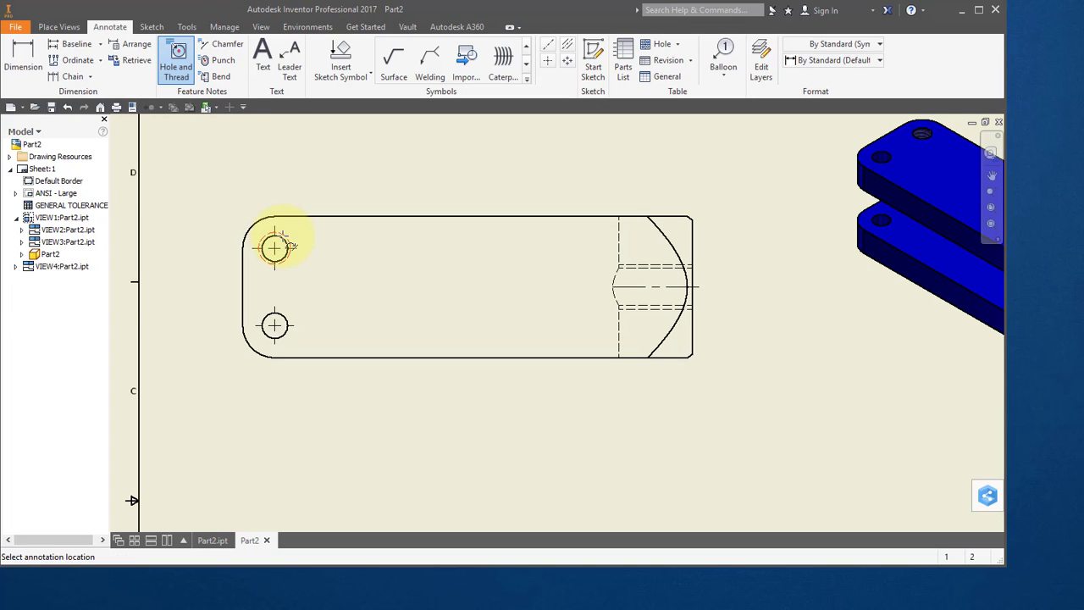
pyautogui.click(320, 169)
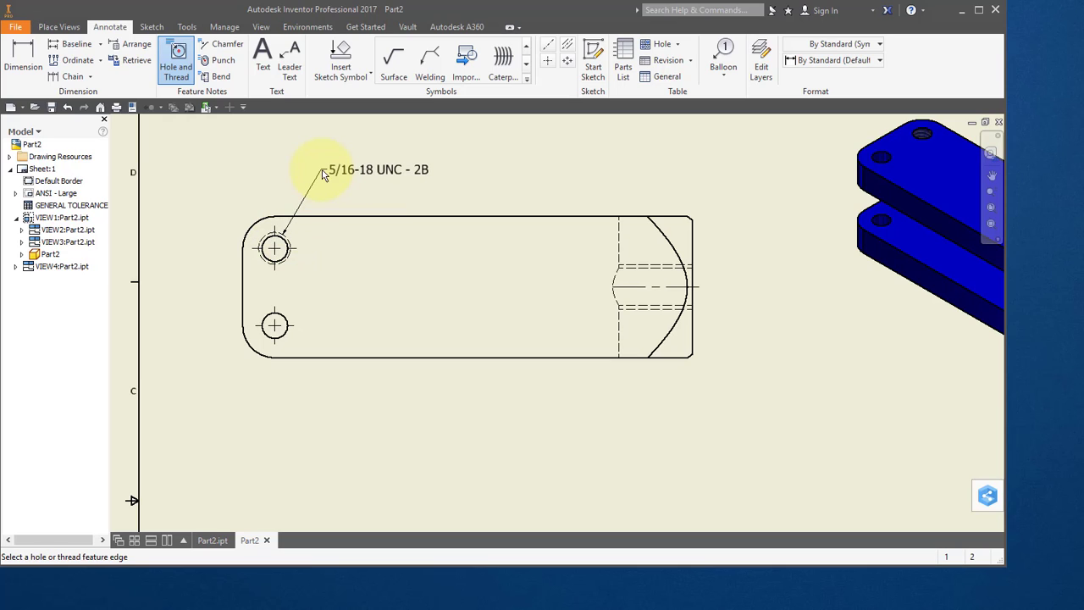
pyautogui.click(287, 340)
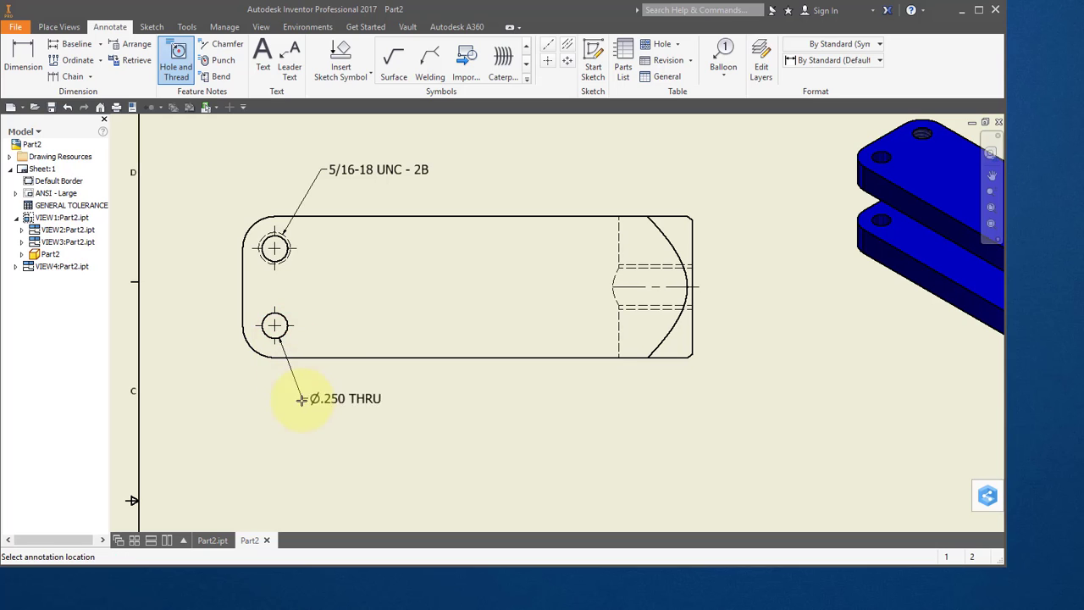
pyautogui.click(321, 410)
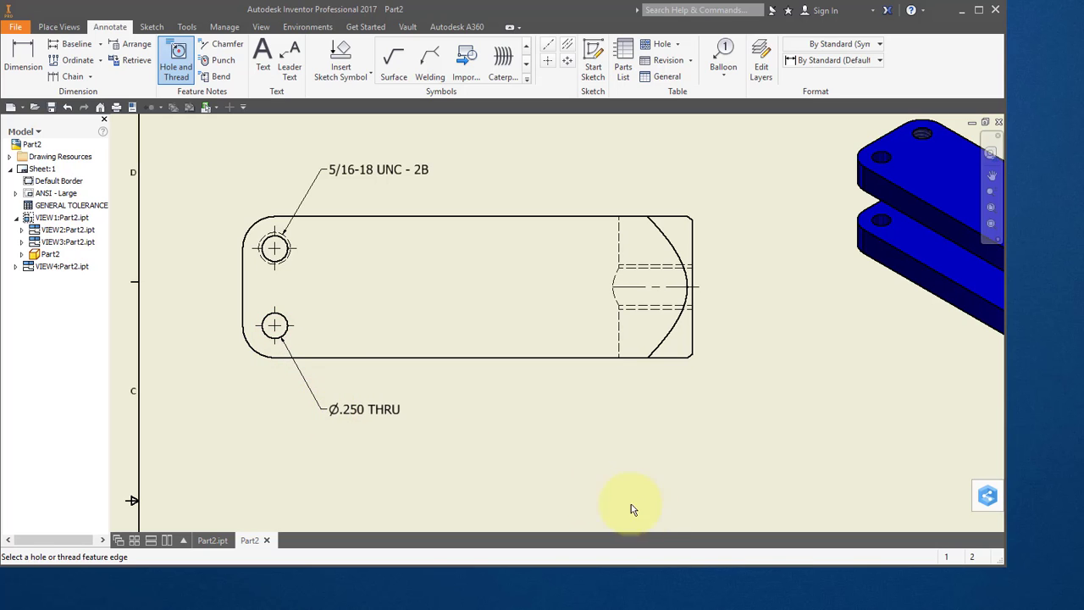
pyautogui.moveTo(629, 508); pyautogui.dragTo(555, 211, button='middle')
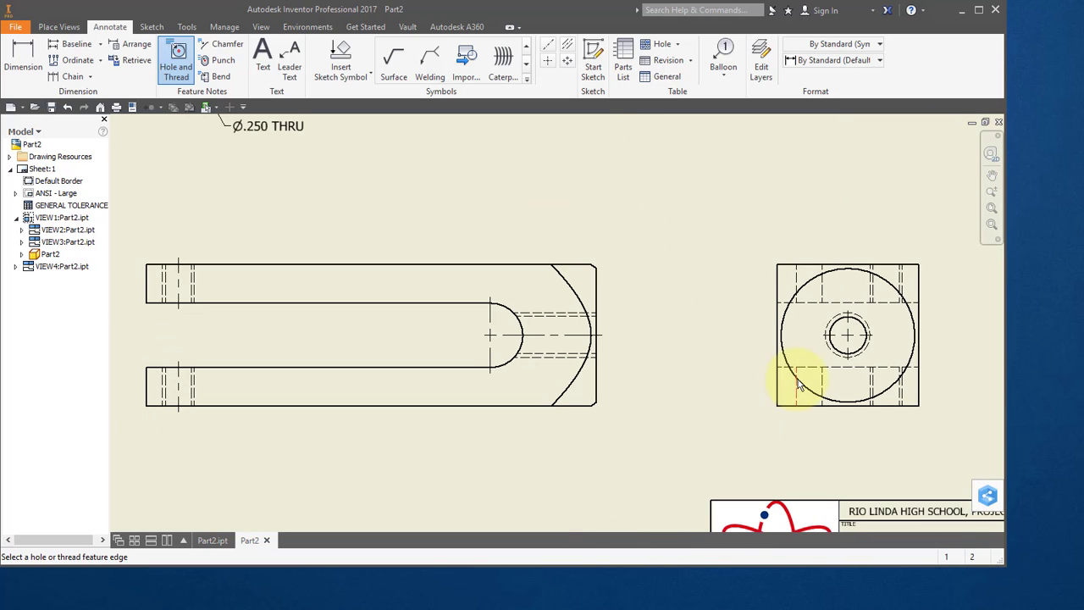
# Add a thread note to the center hole in the right-side view, placing it below and to the left of the view.
pyautogui.click(837, 359)
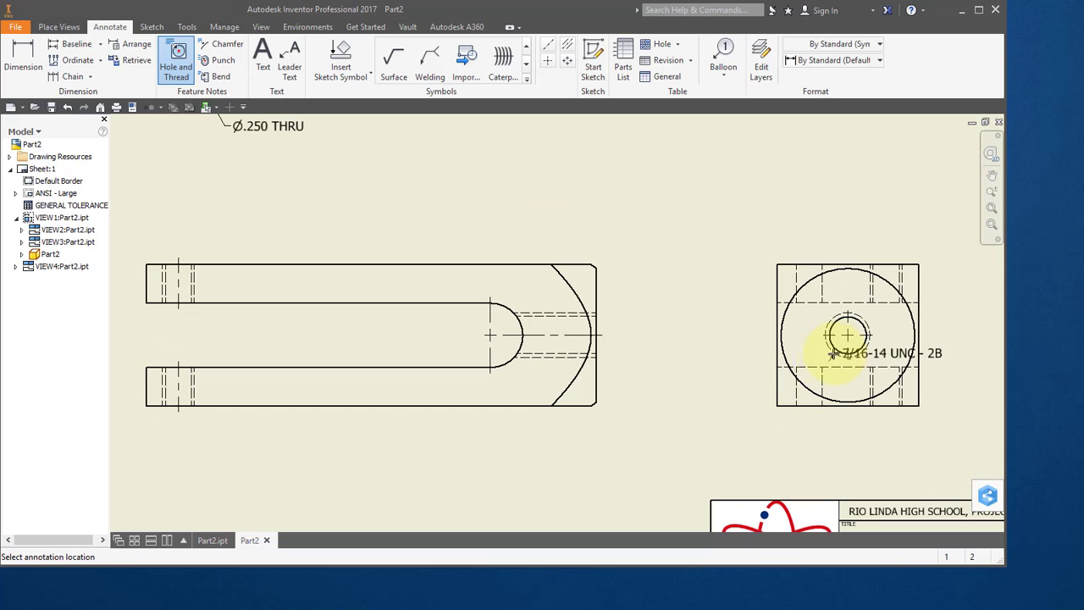
pyautogui.click(765, 430)
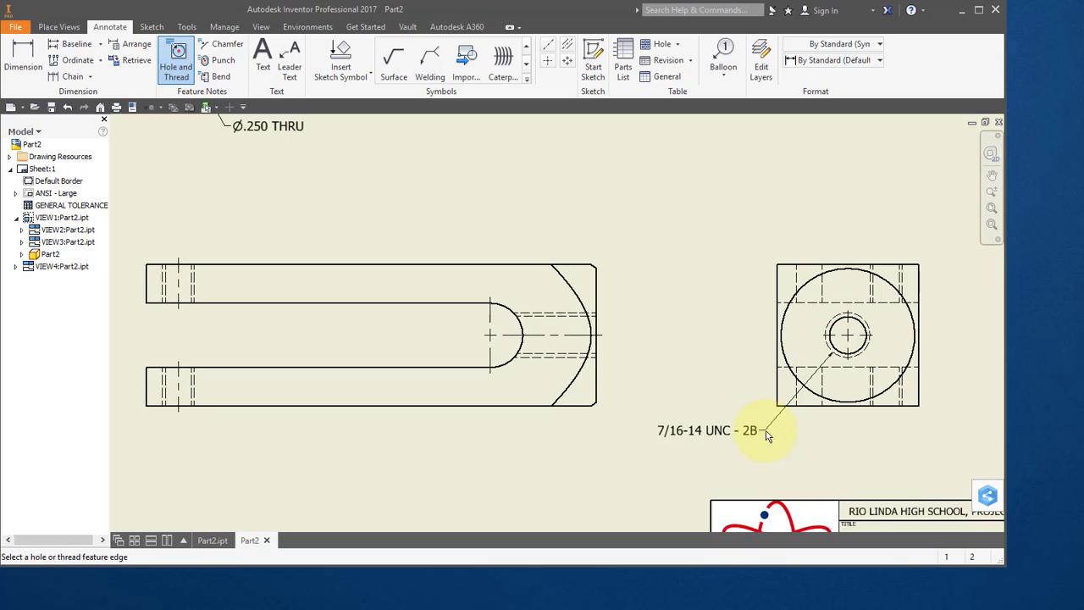
pyautogui.moveTo(515, 214)
pyautogui.mouseDown(button='middle')
pyautogui.moveTo(658, 302)
pyautogui.moveTo(702, 435)
pyautogui.moveTo(694, 497)
pyautogui.moveTo(737, 530)
pyautogui.mouseUp(button='middle')
pyautogui.rightClick(286, 211)
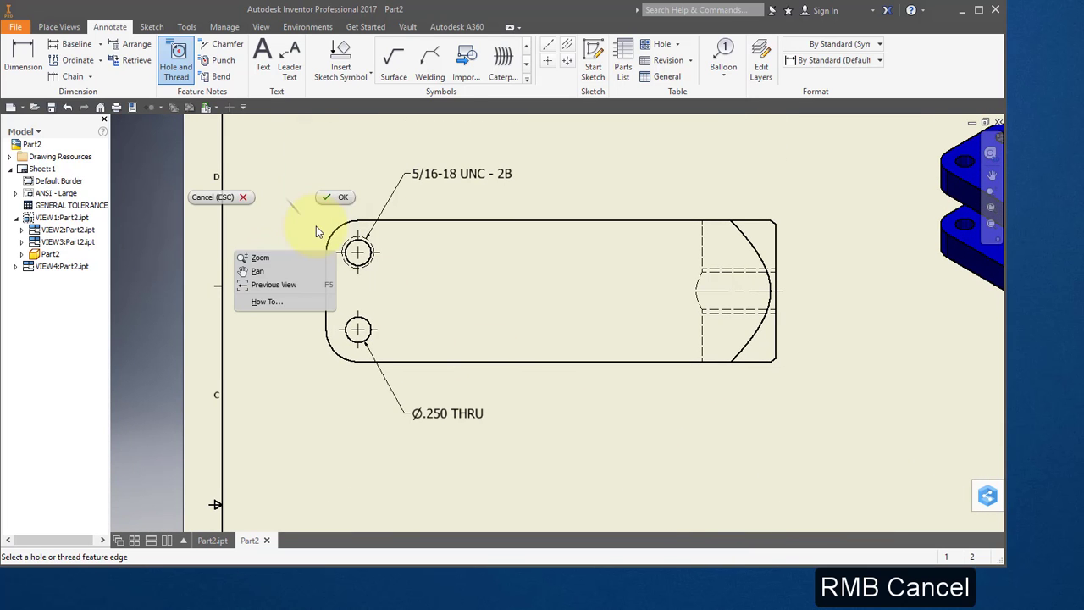
# Prefix both hole notes in the top view, the threaded hole's and the plain hole's, with 2X.
pyautogui.doubleClick(432, 179)
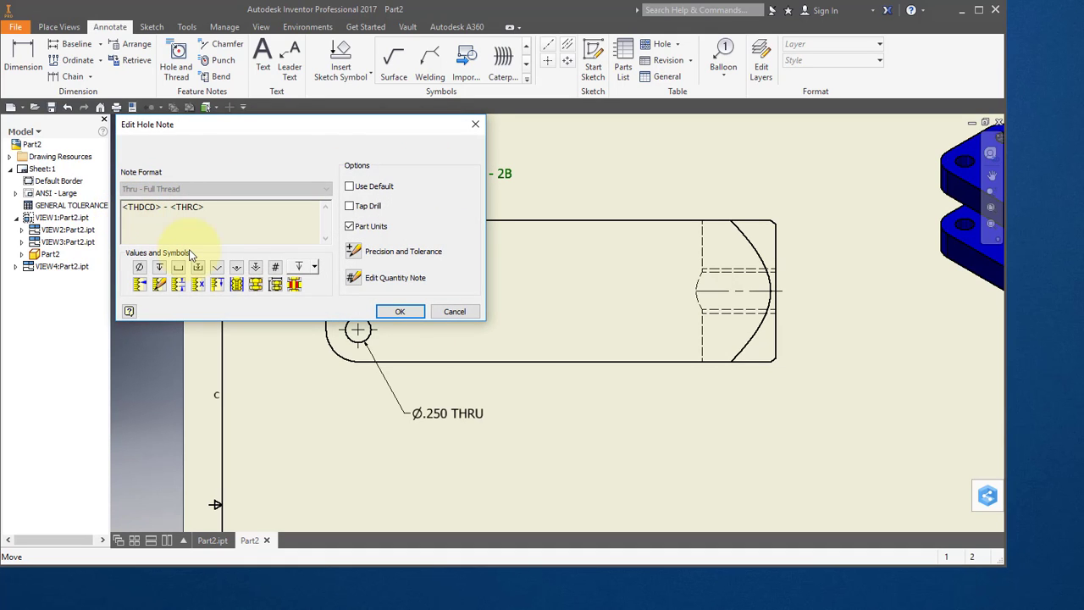
pyautogui.write('2X')
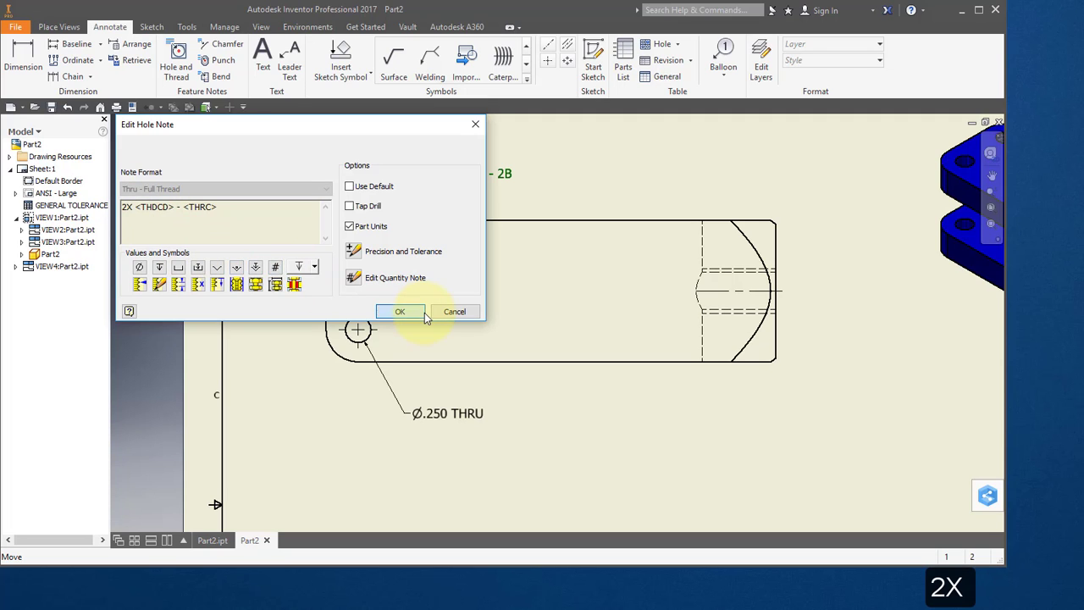
pyautogui.click(400, 312)
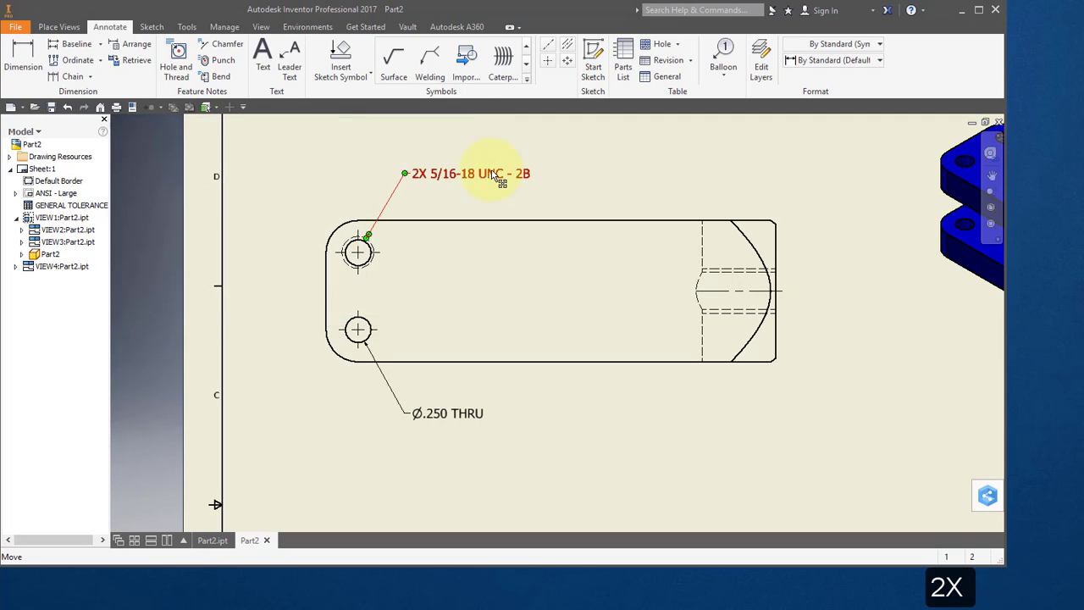
pyautogui.click(422, 416)
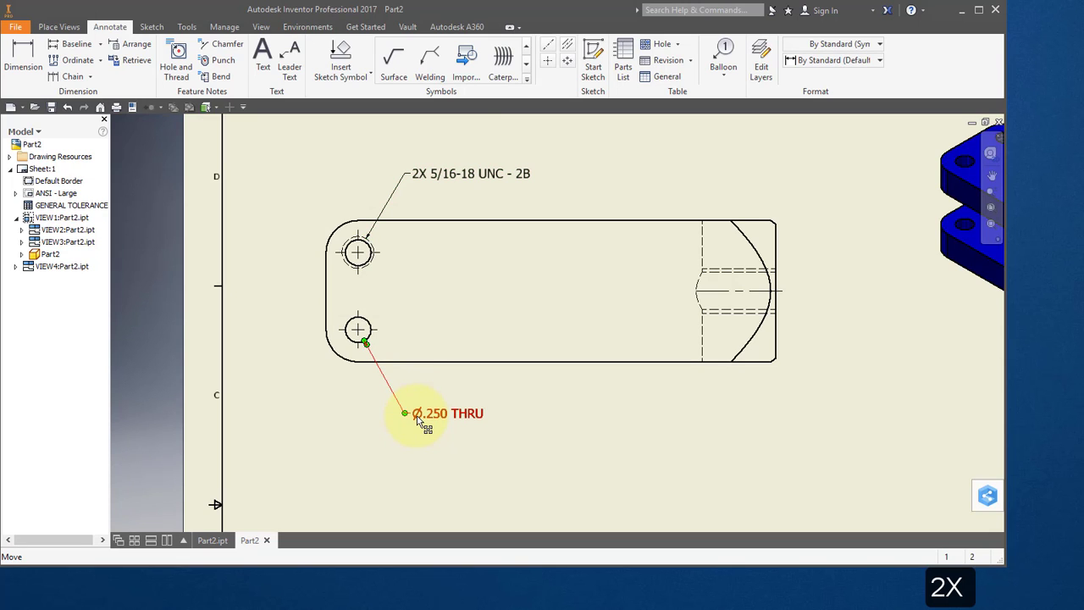
pyautogui.doubleClick(420, 420)
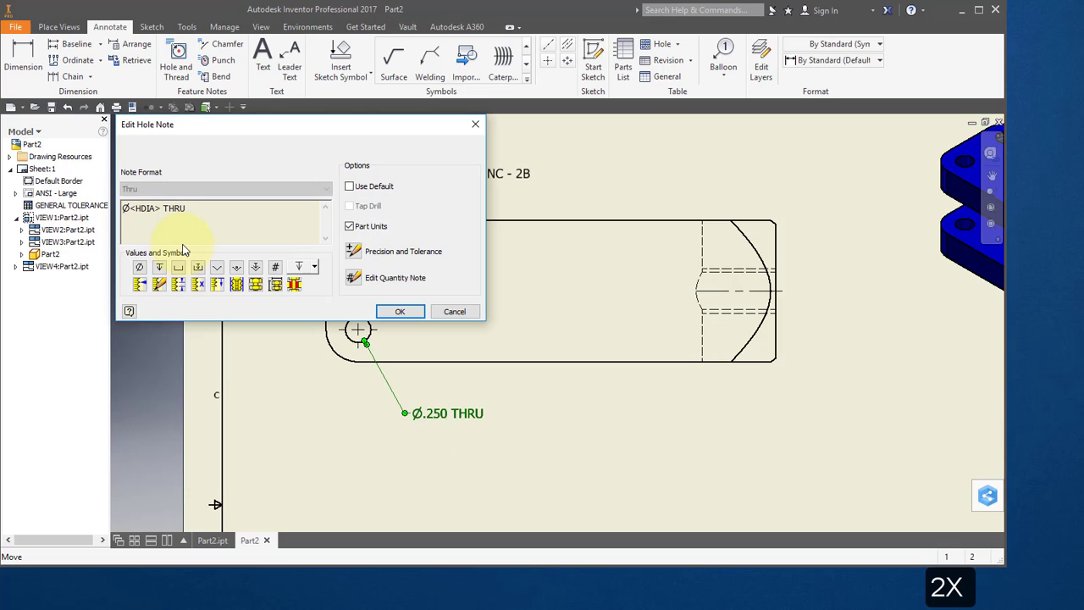
pyautogui.write('2X')
pyautogui.click(400, 310)
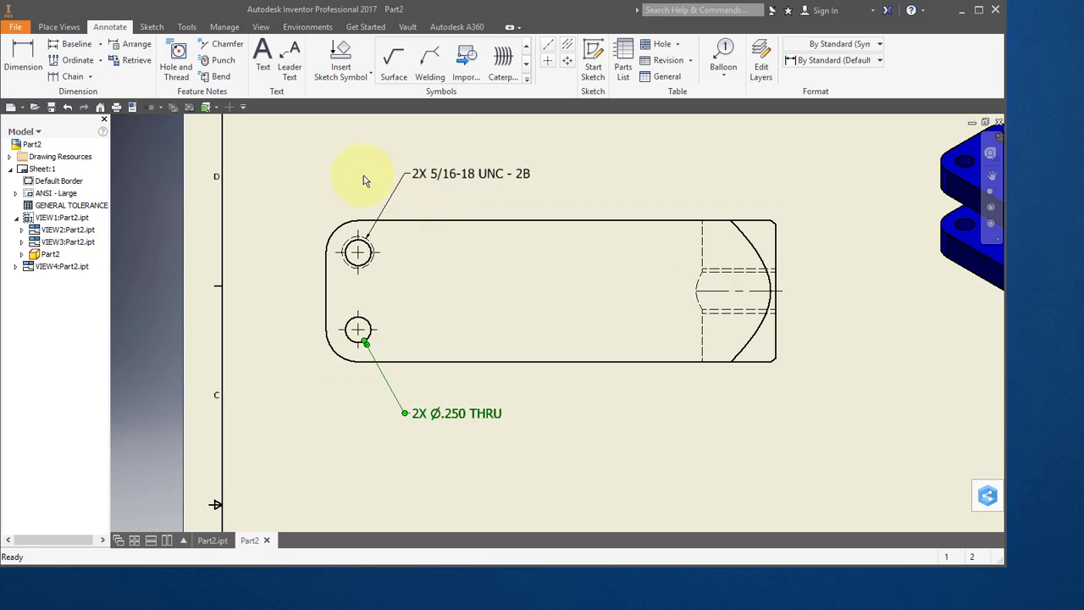
# Dimension the vertical distance from the part's upper edge to the threaded hole's center in the top view.
pyautogui.click(22, 60)
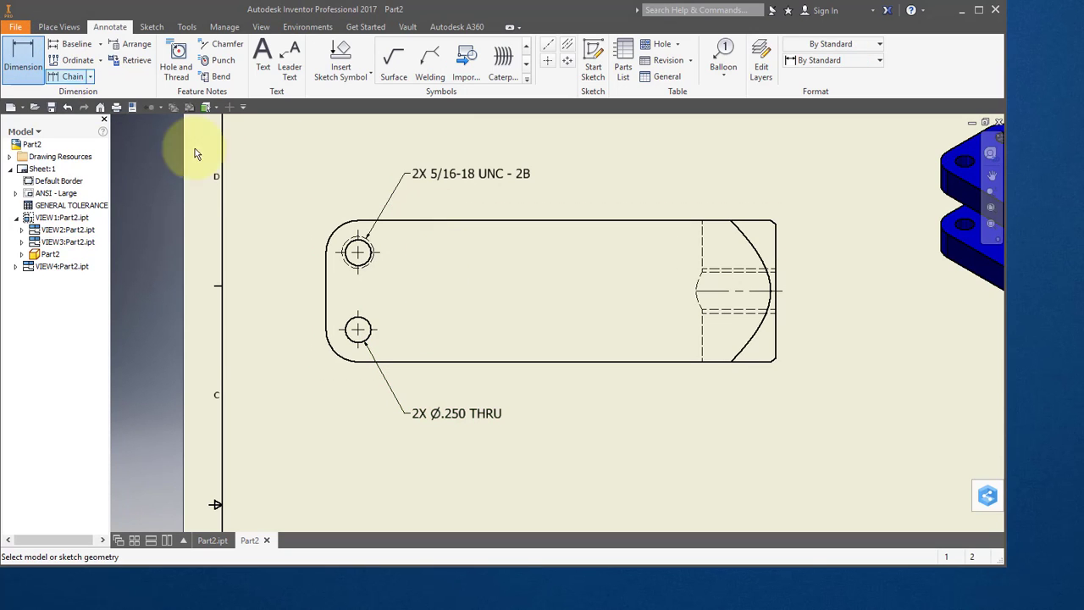
pyautogui.click(386, 221)
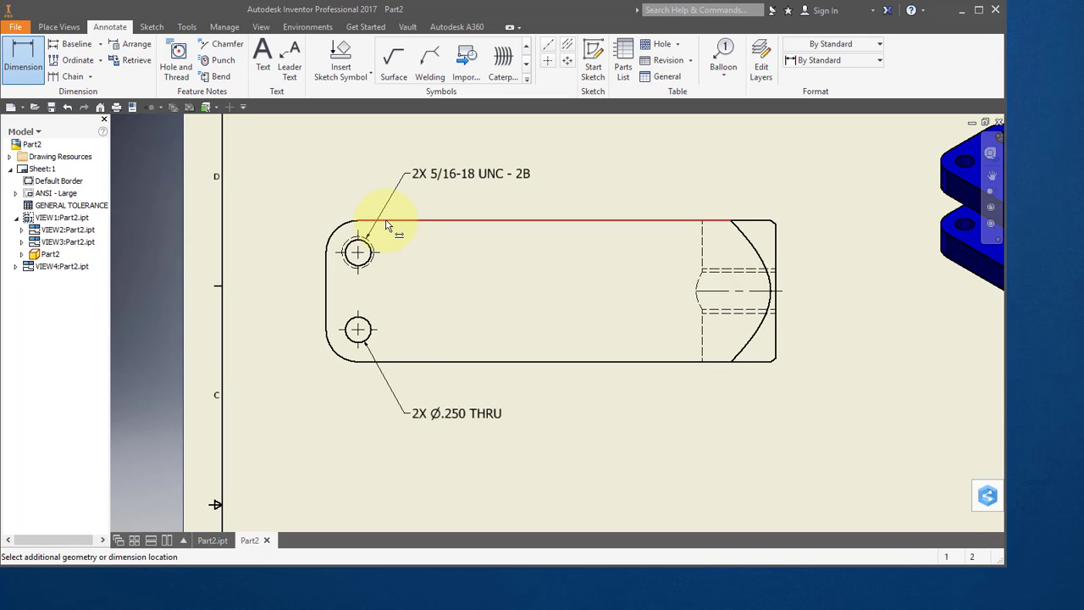
pyautogui.click(357, 253)
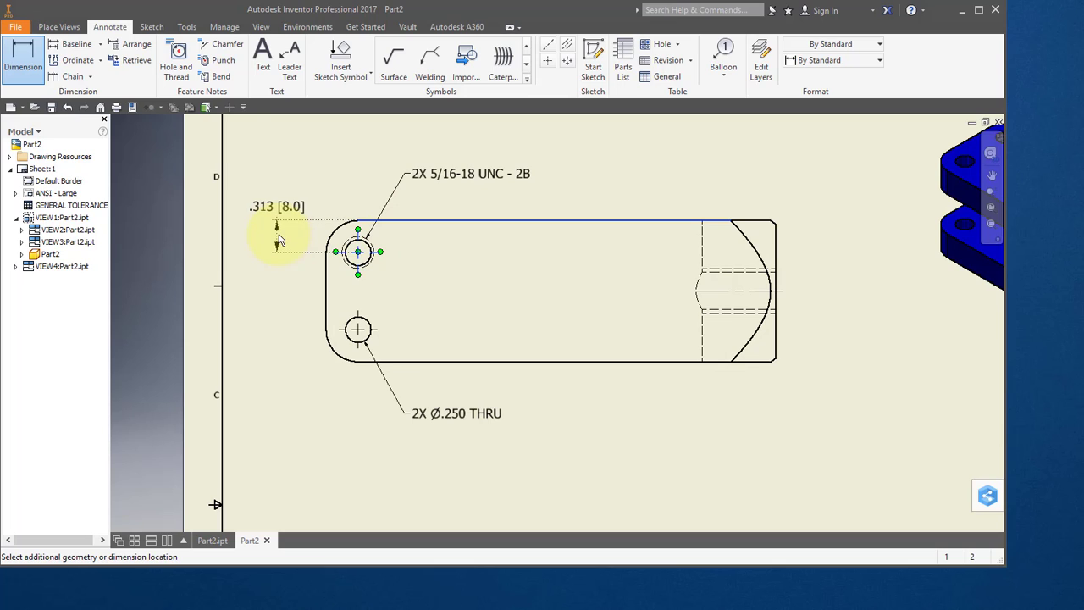
pyautogui.click(280, 238)
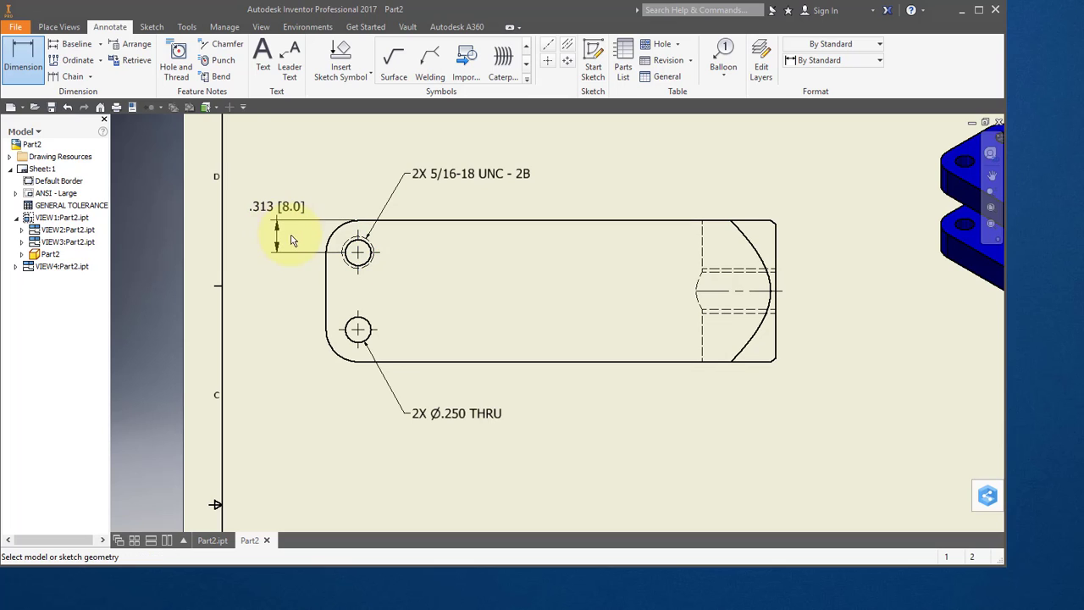
# Dimension the threaded hole's horizontal distance from the left end and the radius of the lower-left rounded corner in the top view.
pyautogui.click(326, 281)
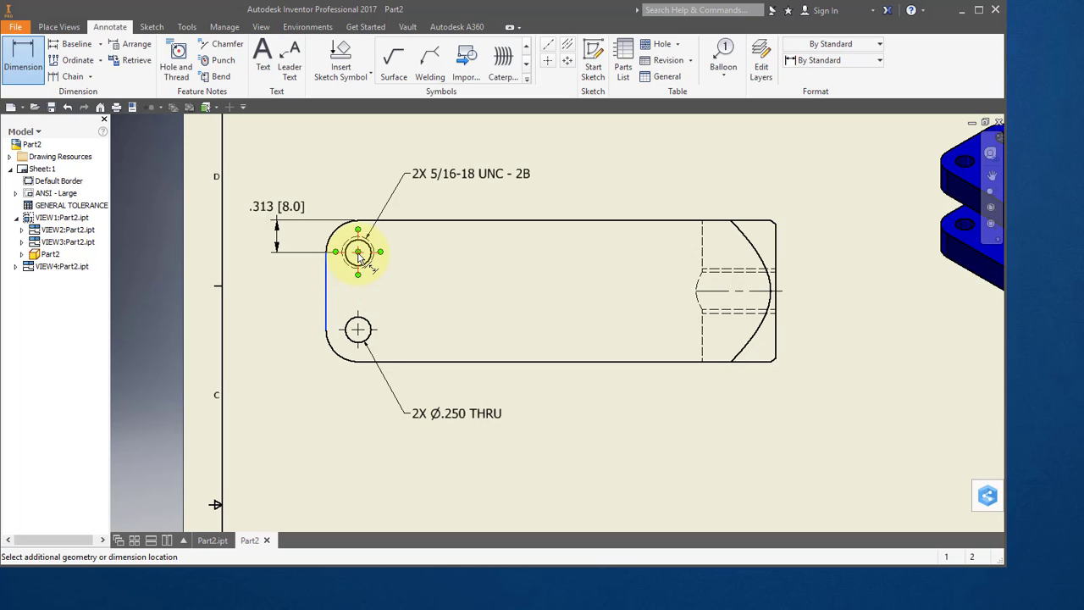
pyautogui.click(358, 254)
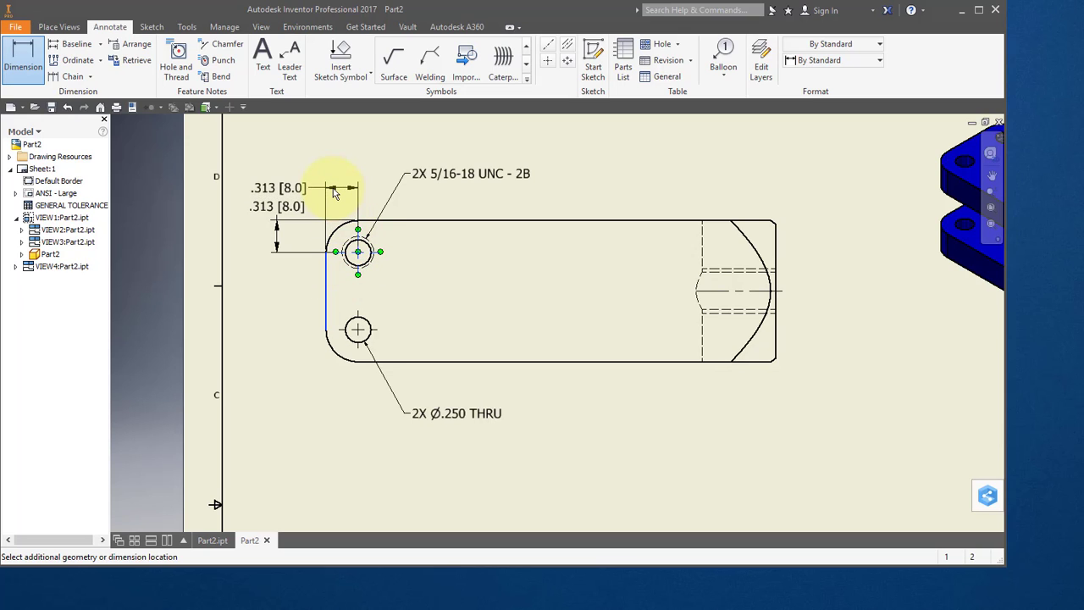
pyautogui.click(332, 188)
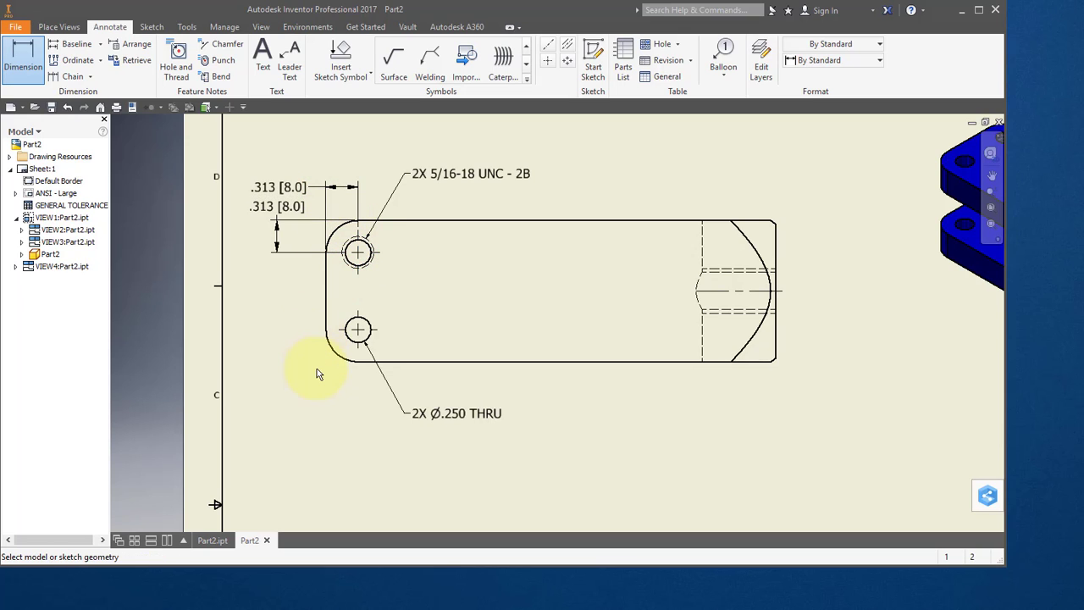
pyautogui.click(346, 359)
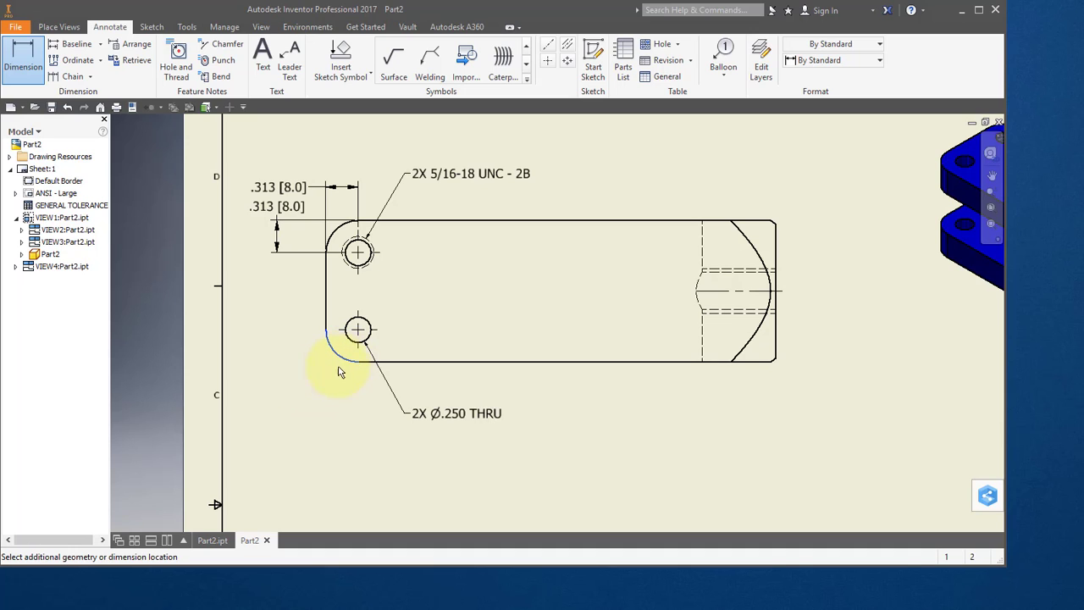
pyautogui.click(332, 384)
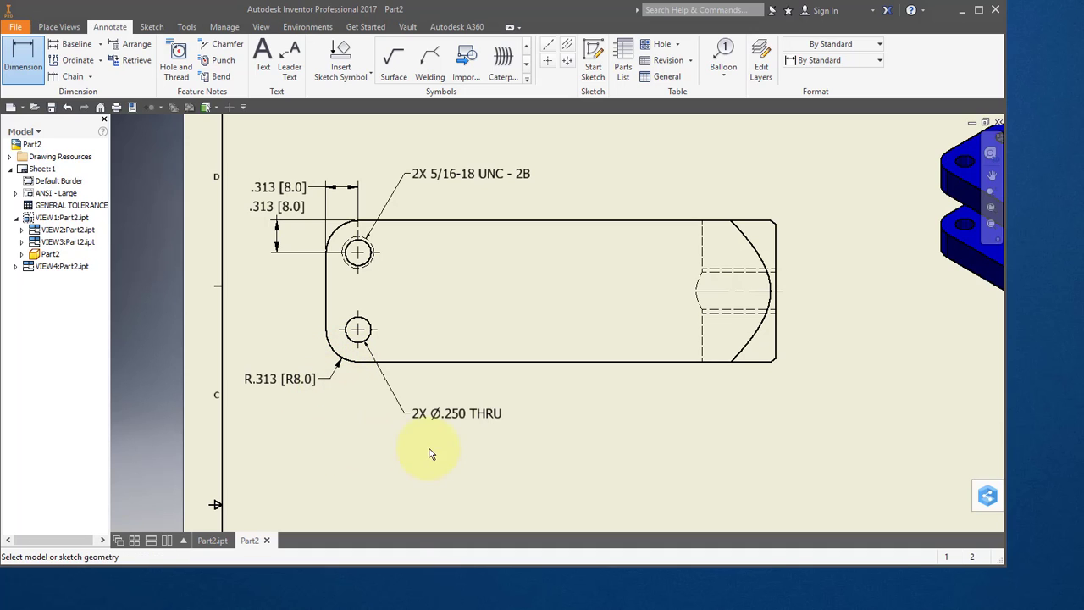
# Dimension the lower arm's thickness and the slot's width at the open end of the front view, aligning both dimensions.
pyautogui.moveTo(477, 453)
pyautogui.mouseDown(button='middle')
pyautogui.moveTo(513, 177)
pyautogui.moveTo(502, 144)
pyautogui.mouseUp(button='middle')
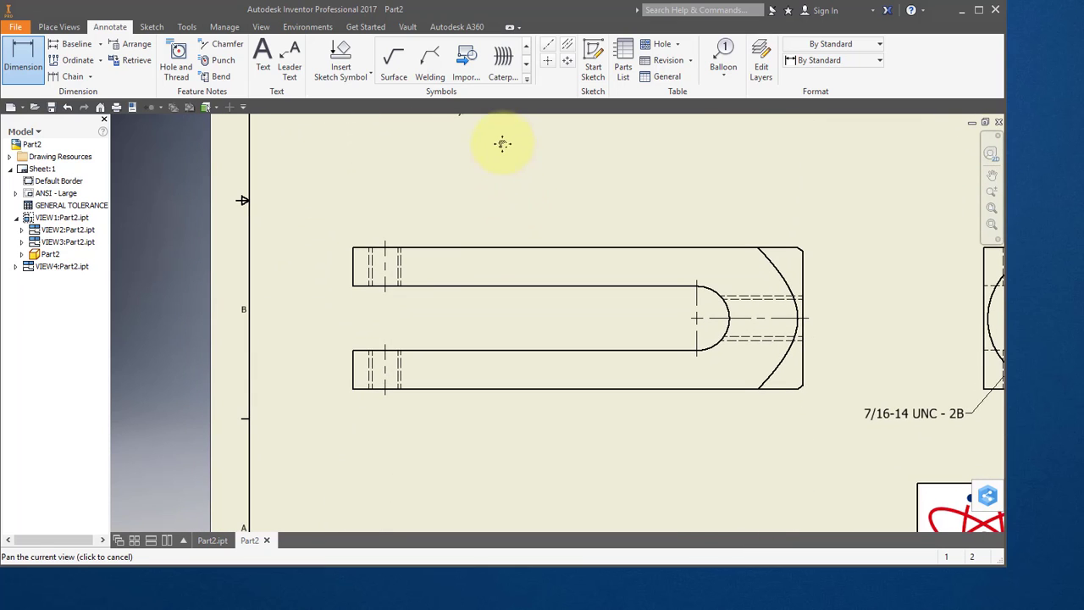
pyautogui.click(360, 390)
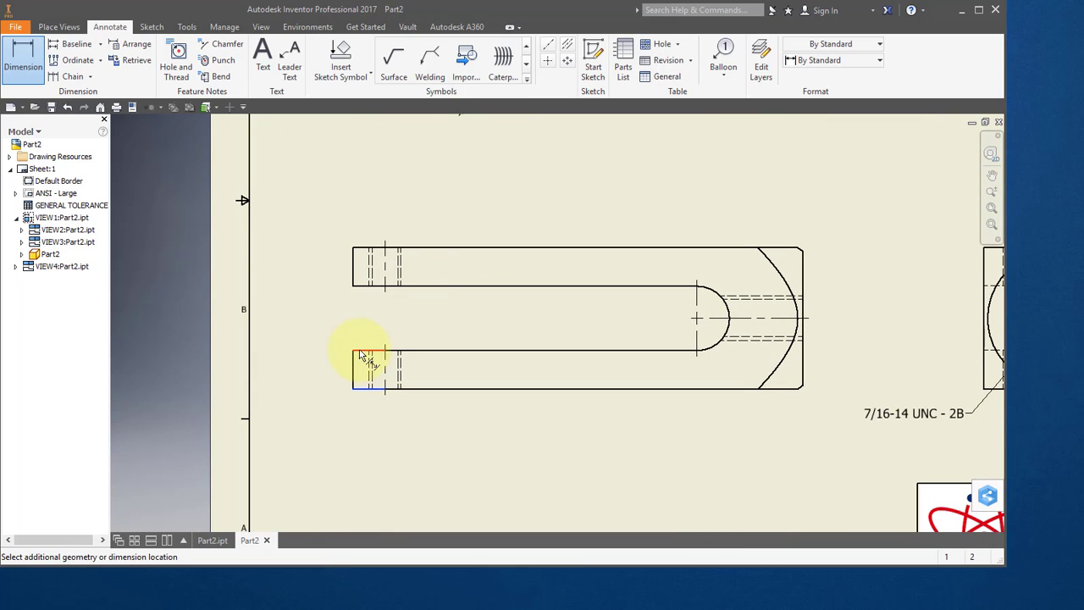
pyautogui.click(361, 351)
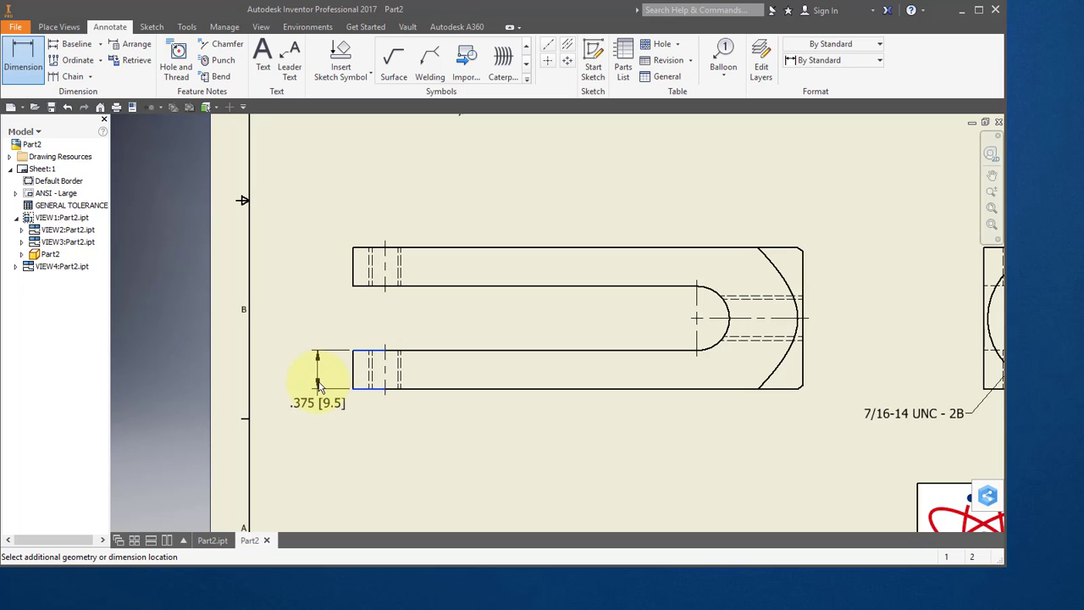
pyautogui.click(318, 385)
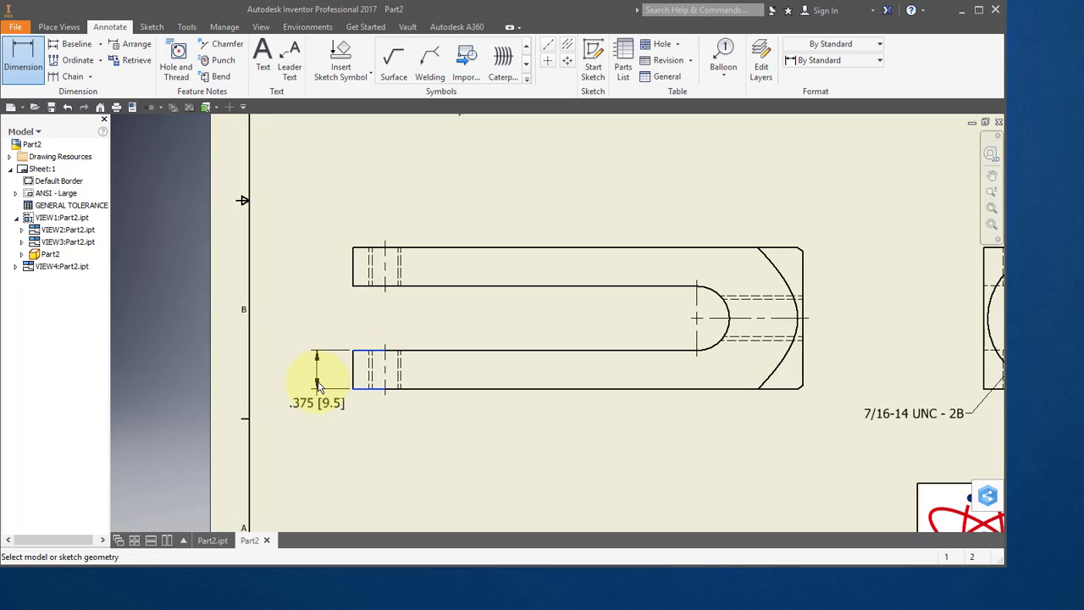
pyautogui.click(360, 351)
pyautogui.click(358, 289)
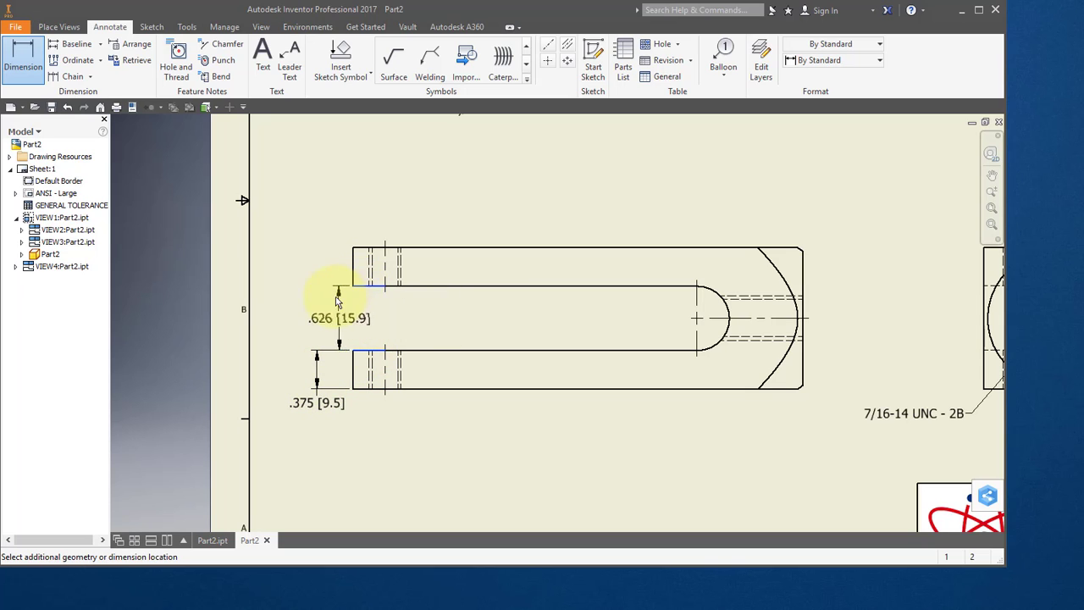
pyautogui.click(315, 296)
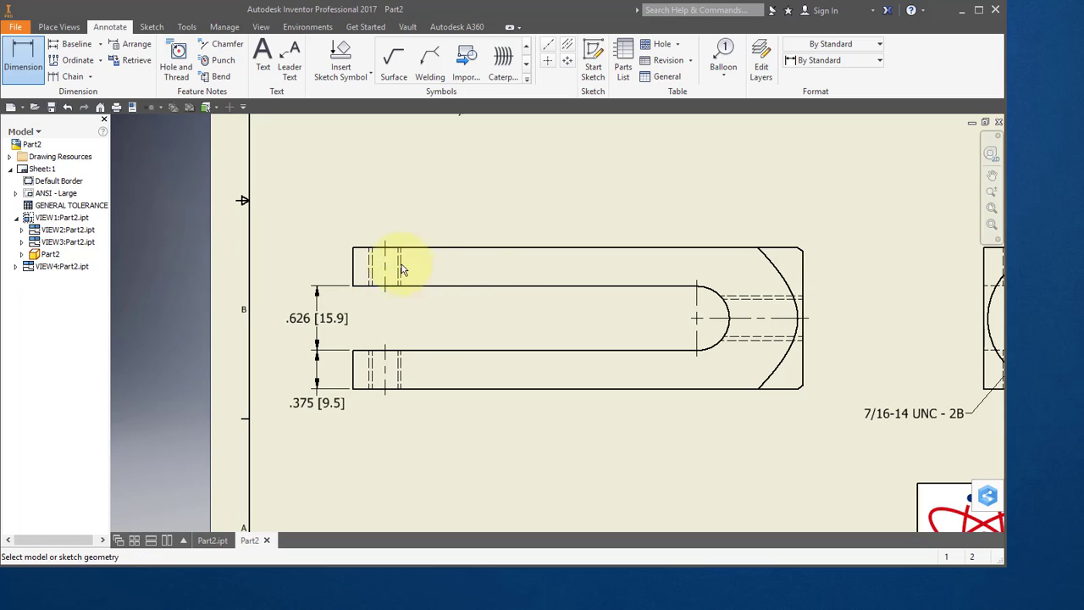
# Dimension the overall length and the distance from the open end to the slot arc's center above the front view.
pyautogui.click(352, 253)
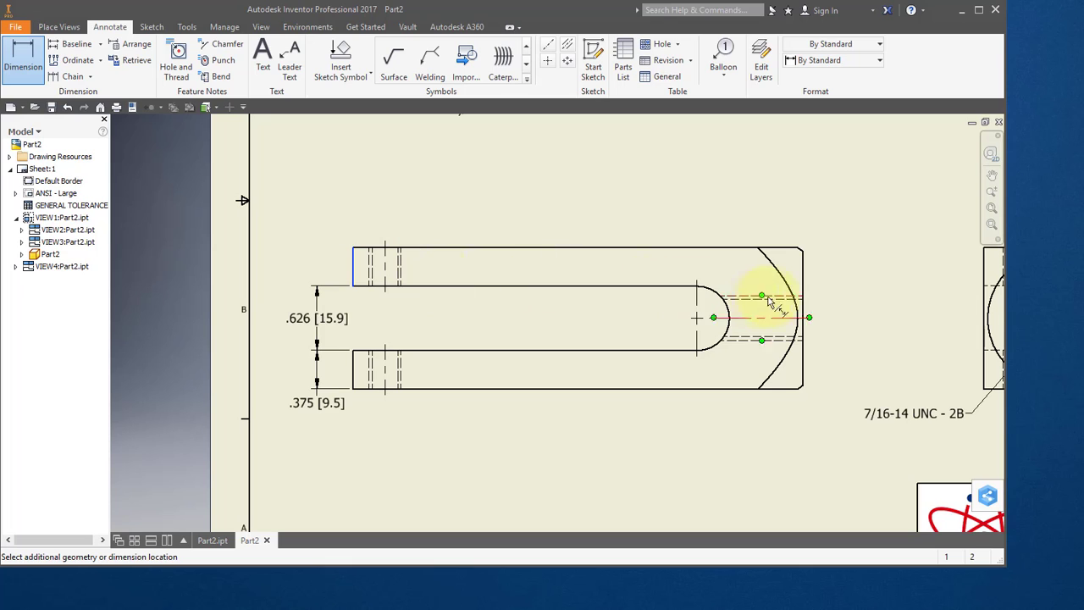
pyautogui.click(807, 273)
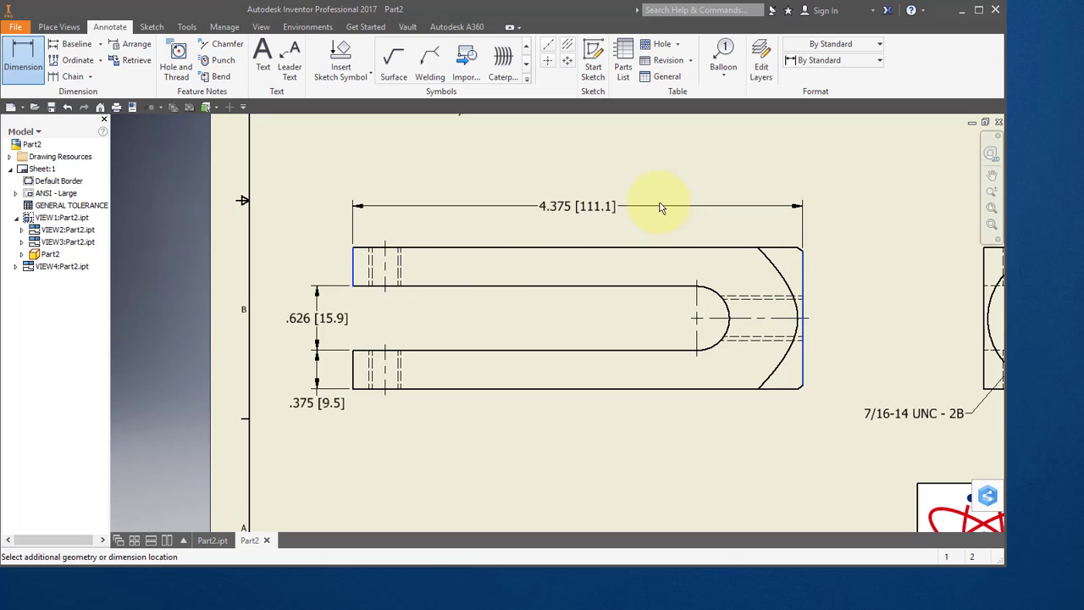
pyautogui.click(656, 201)
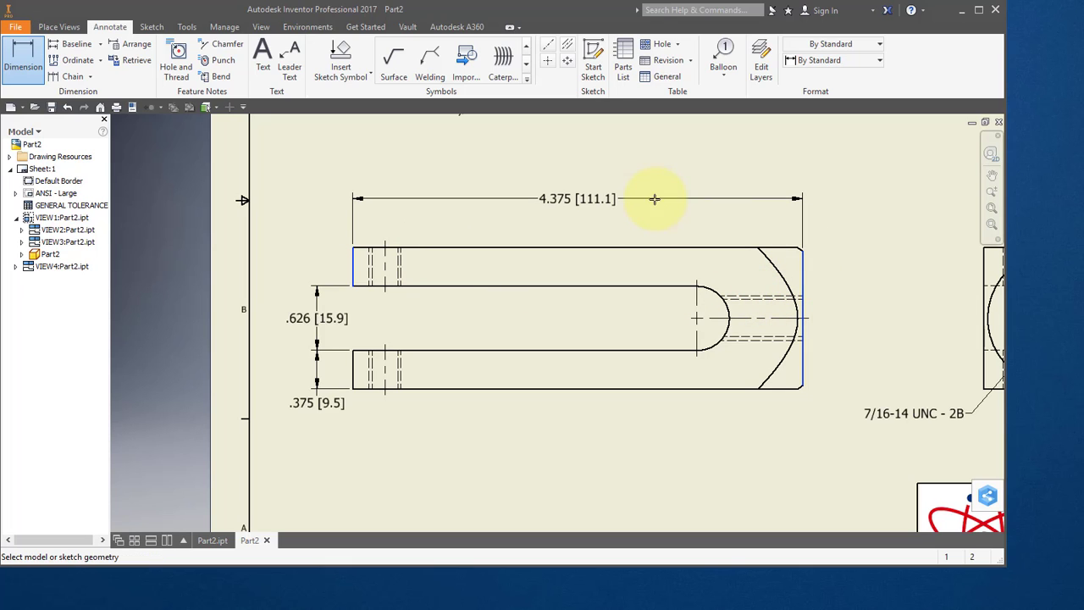
pyautogui.click(353, 258)
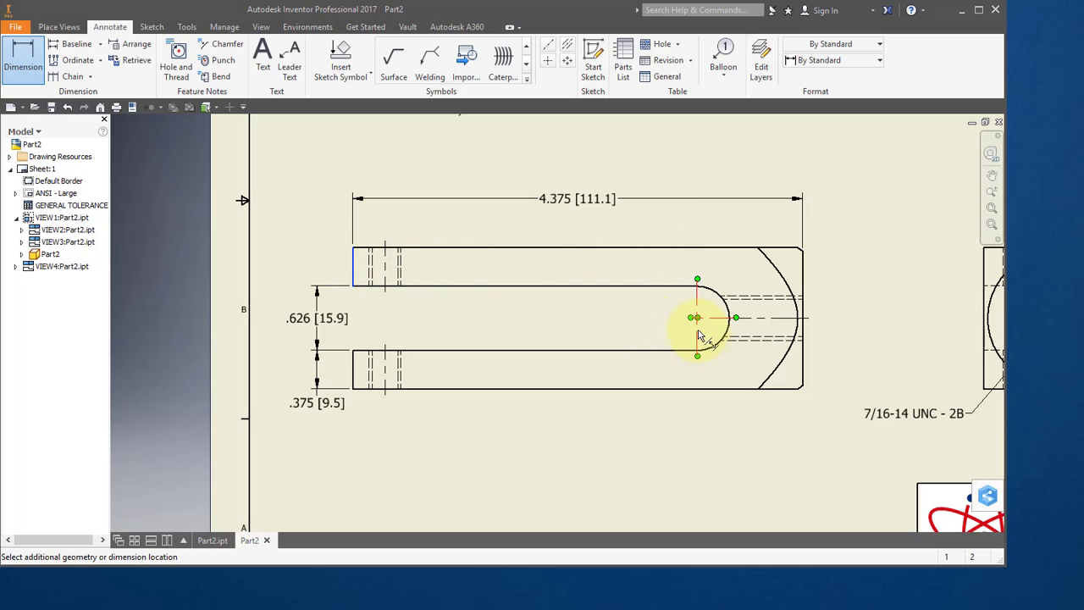
pyautogui.click(686, 279)
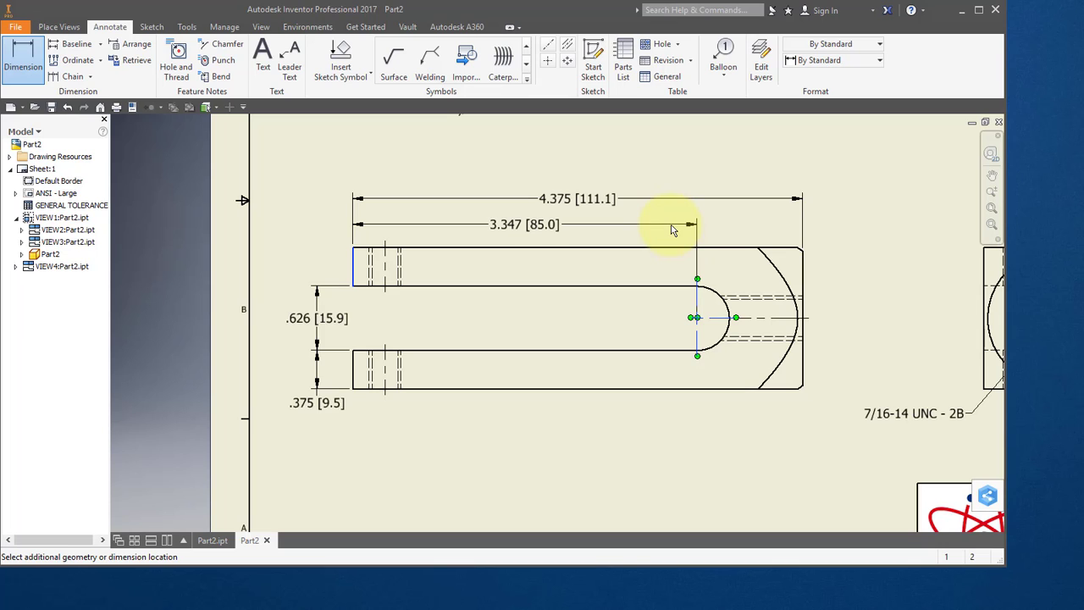
pyautogui.click(671, 230)
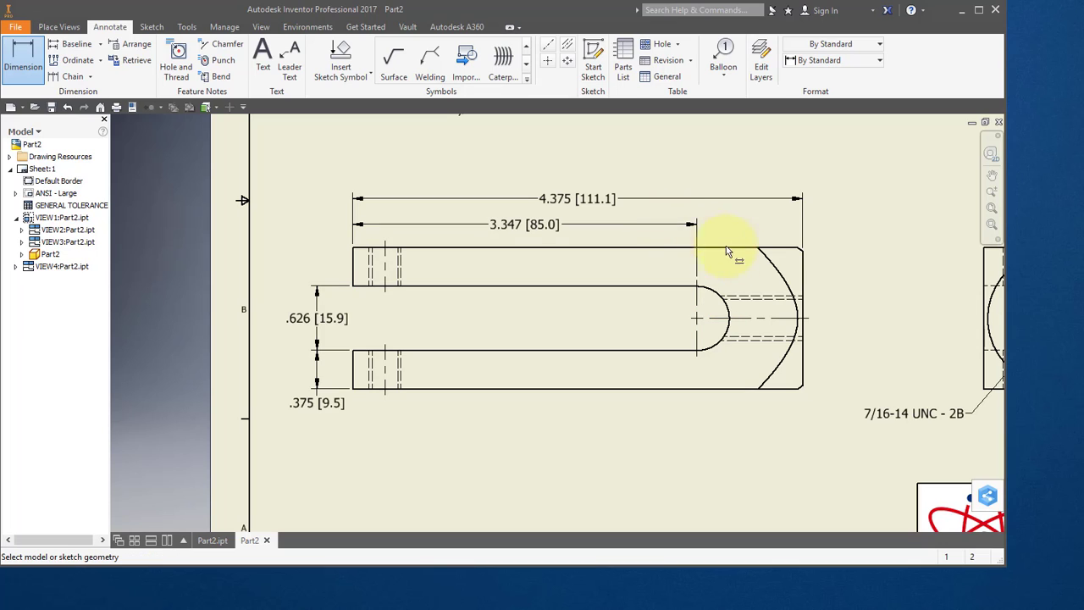
# Dimension the distance from the closed end to the start of the curved edge and the slot arc's radius in the front view.
pyautogui.click(803, 268)
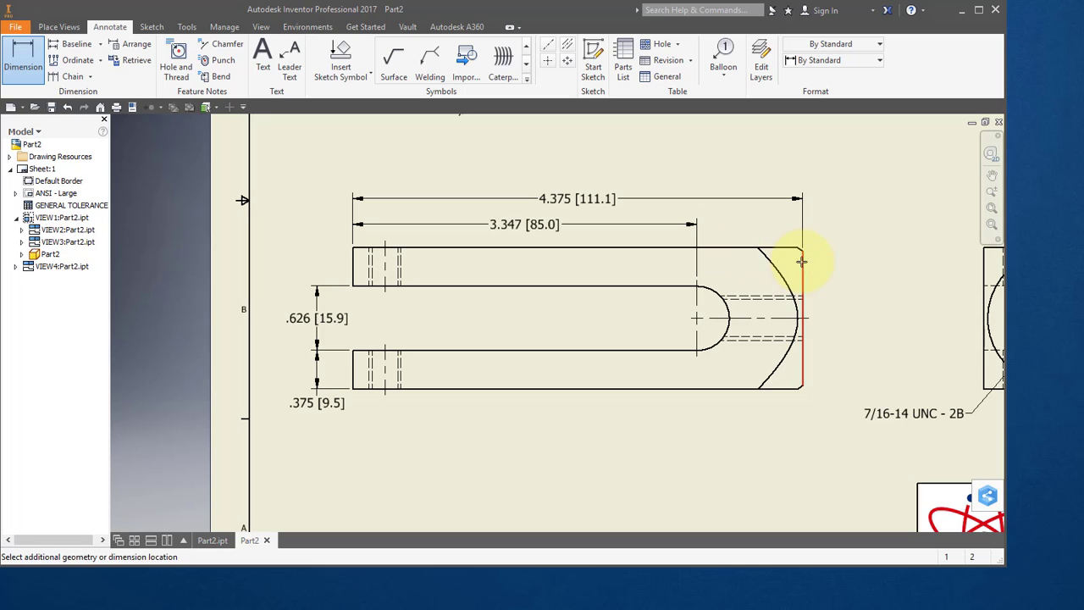
pyautogui.click(758, 252)
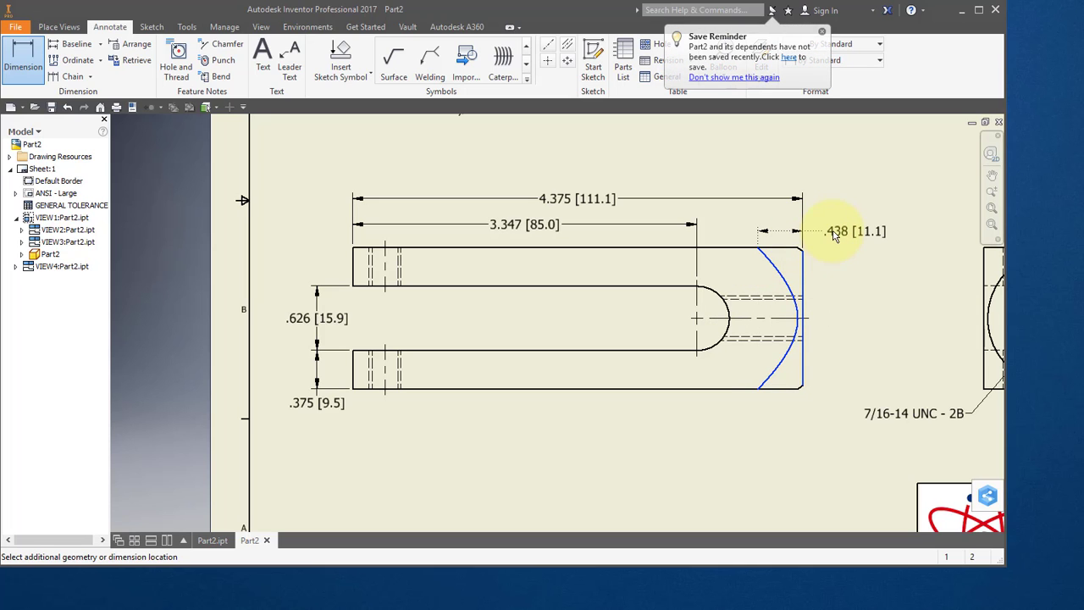
pyautogui.click(834, 235)
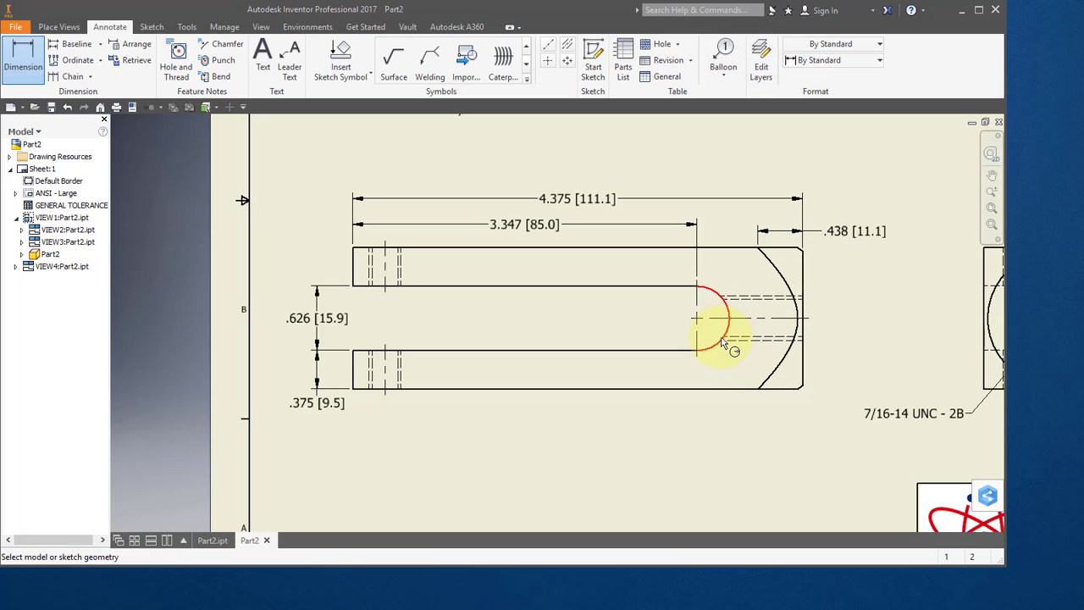
pyautogui.click(725, 337)
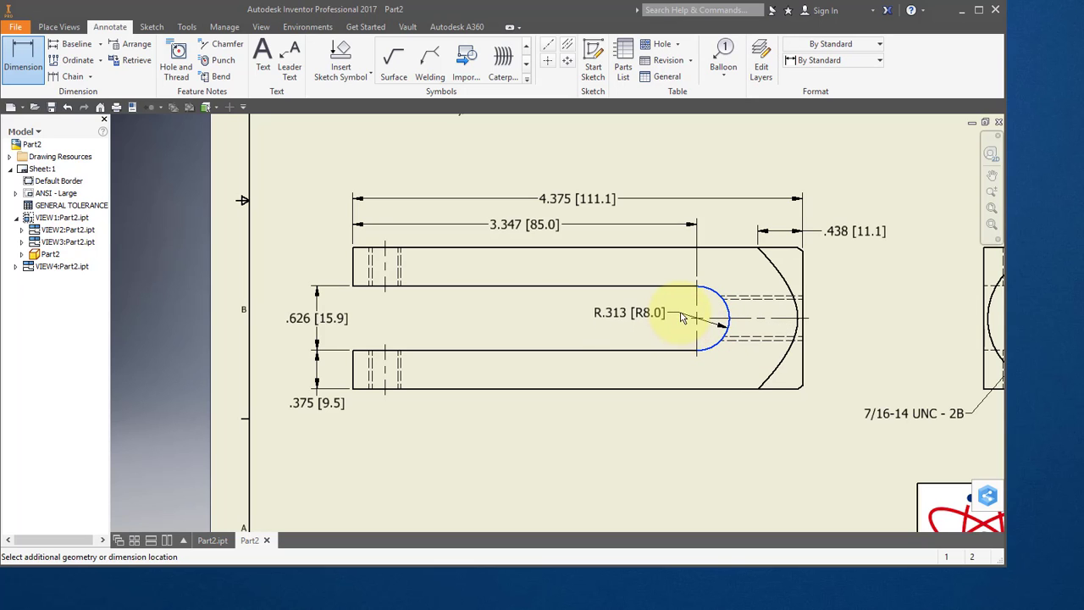
pyautogui.click(684, 315)
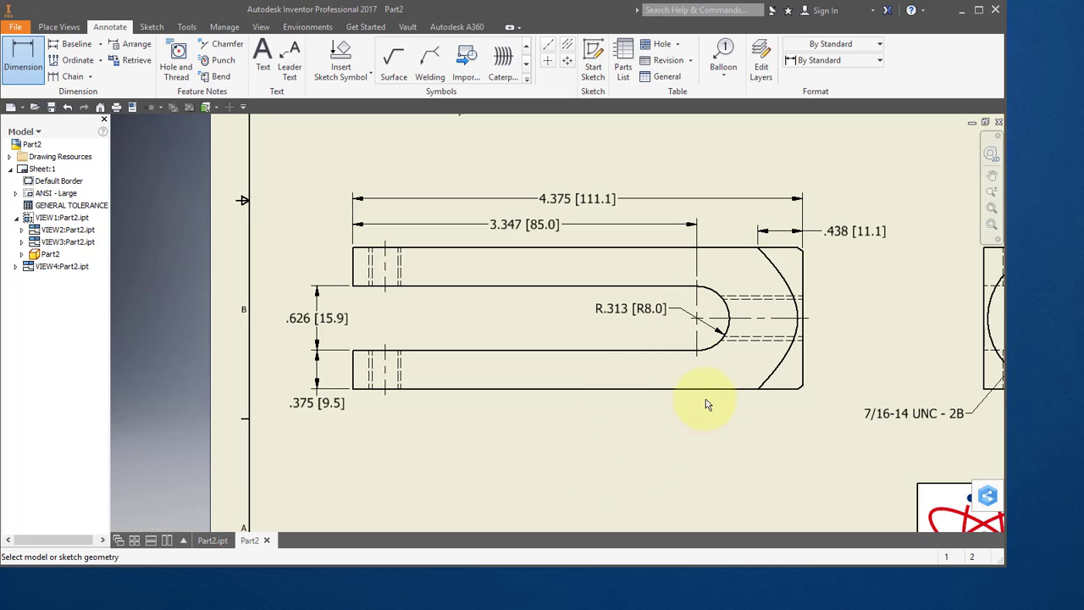
# Dimension the large circle's diameter in the side view, placing the text above and to the left of the view.
pyautogui.moveTo(706, 405)
pyautogui.mouseDown(button='middle')
pyautogui.moveTo(547, 387)
pyautogui.moveTo(368, 392)
pyautogui.mouseUp(button='middle')
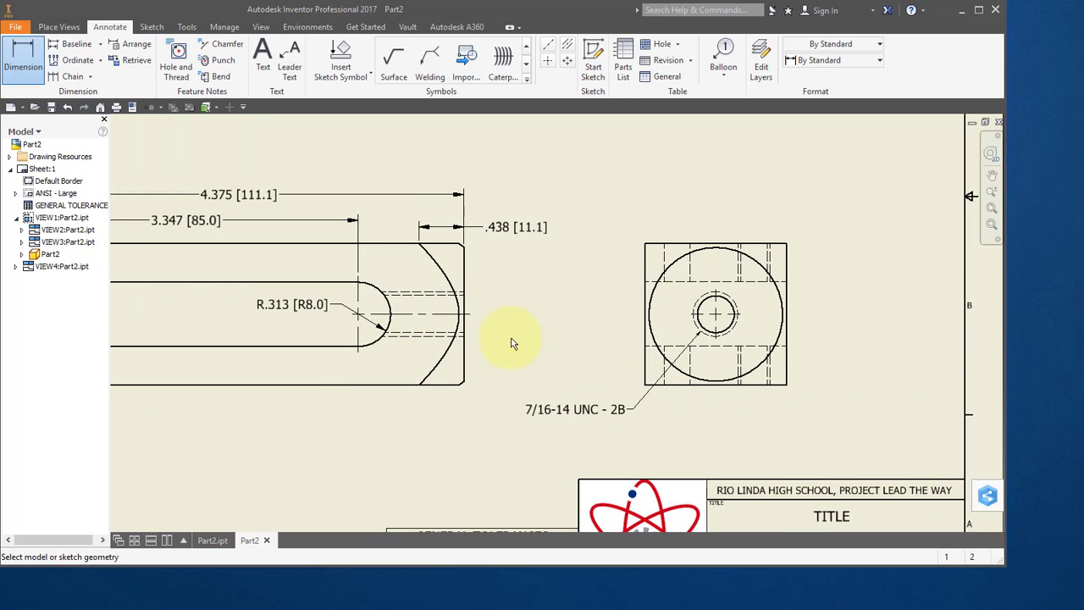
pyautogui.click(680, 265)
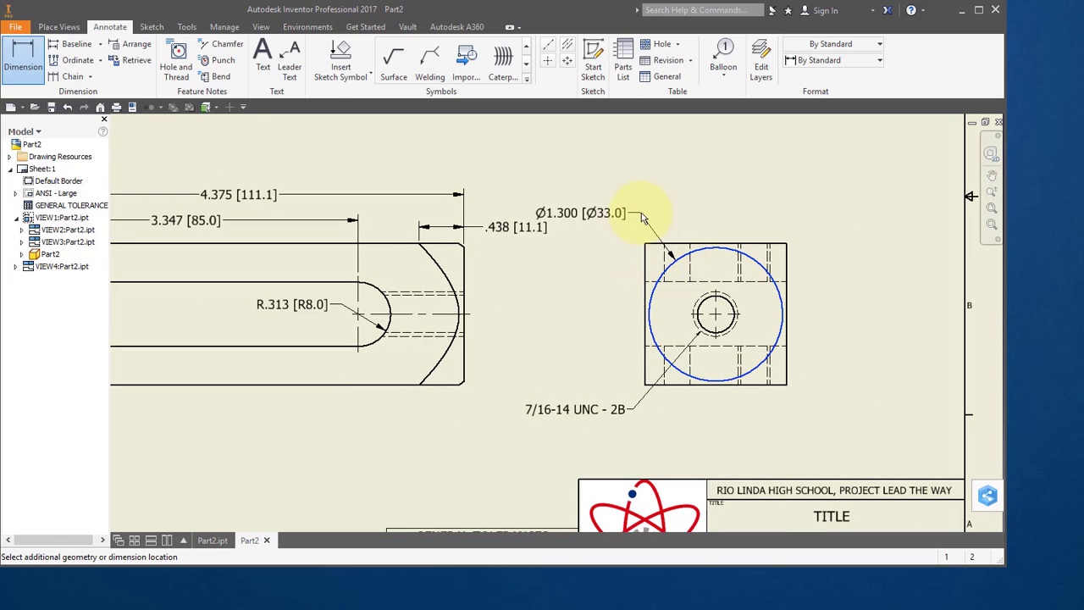
pyautogui.click(637, 198)
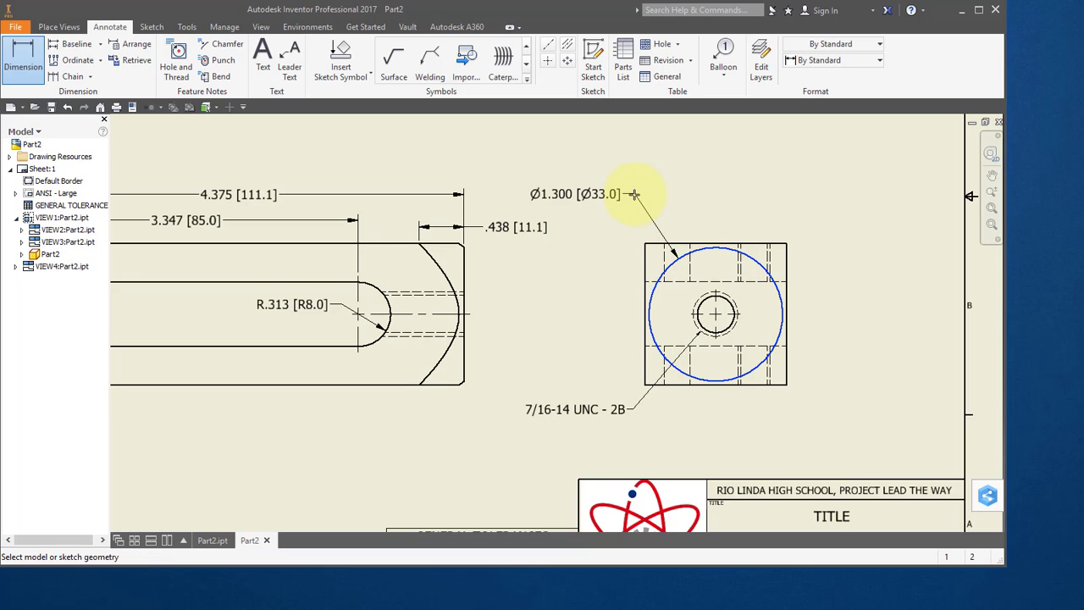
# Dimension the side view's overall width above the view and its overall height to the left of the view.
pyautogui.click(646, 254)
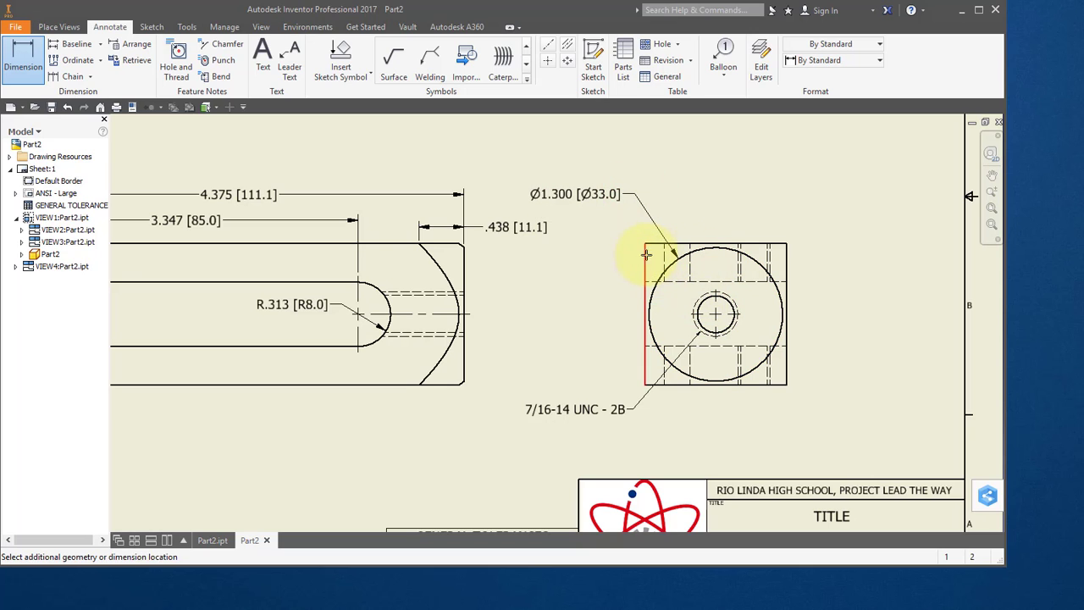
pyautogui.click(787, 254)
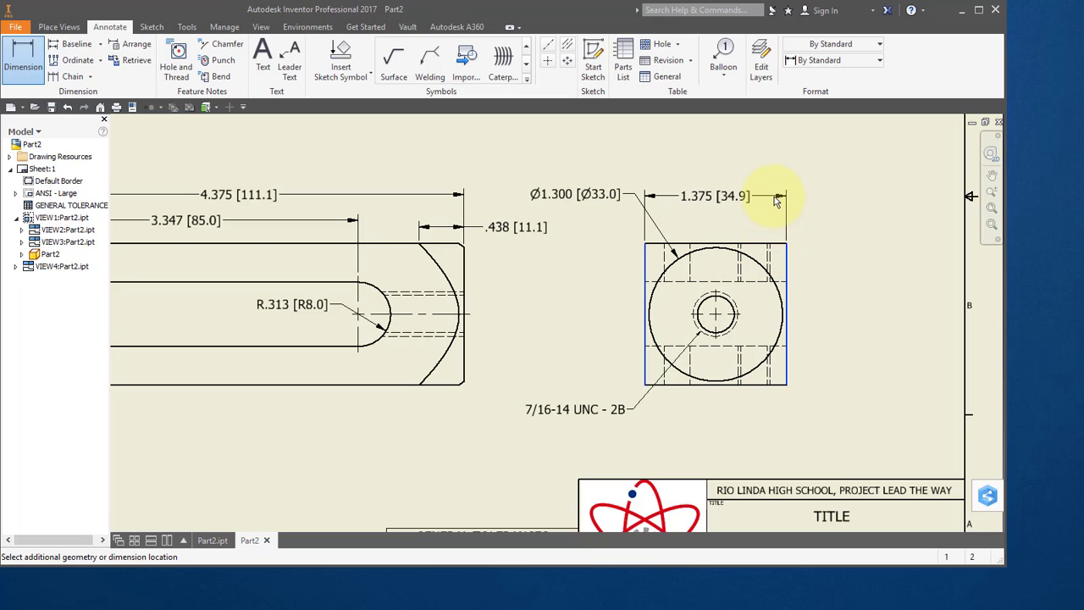
pyautogui.click(774, 196)
pyautogui.click(662, 384)
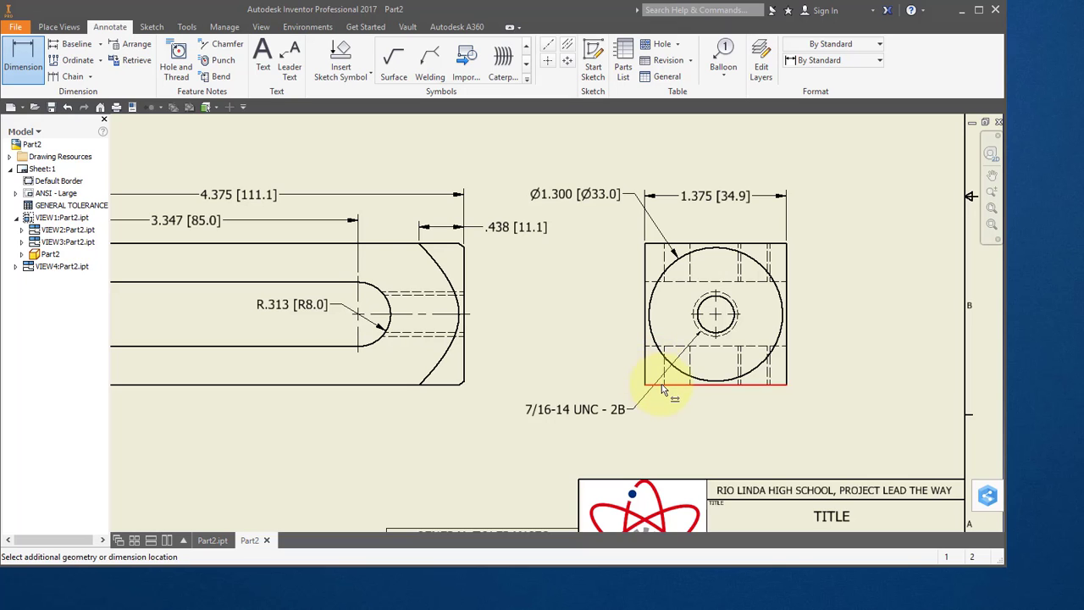
pyautogui.click(660, 245)
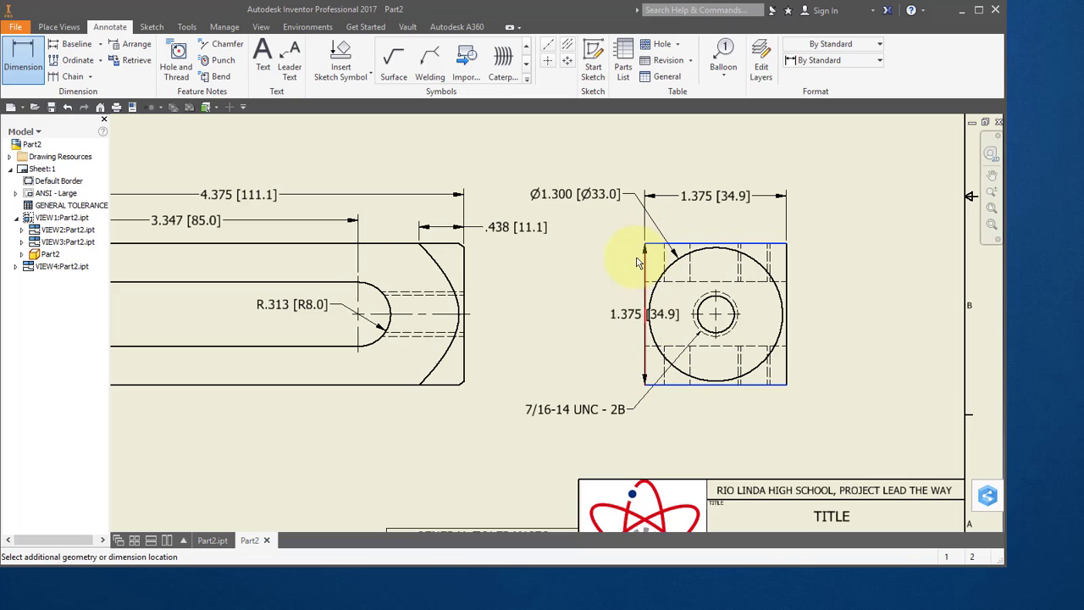
pyautogui.click(596, 290)
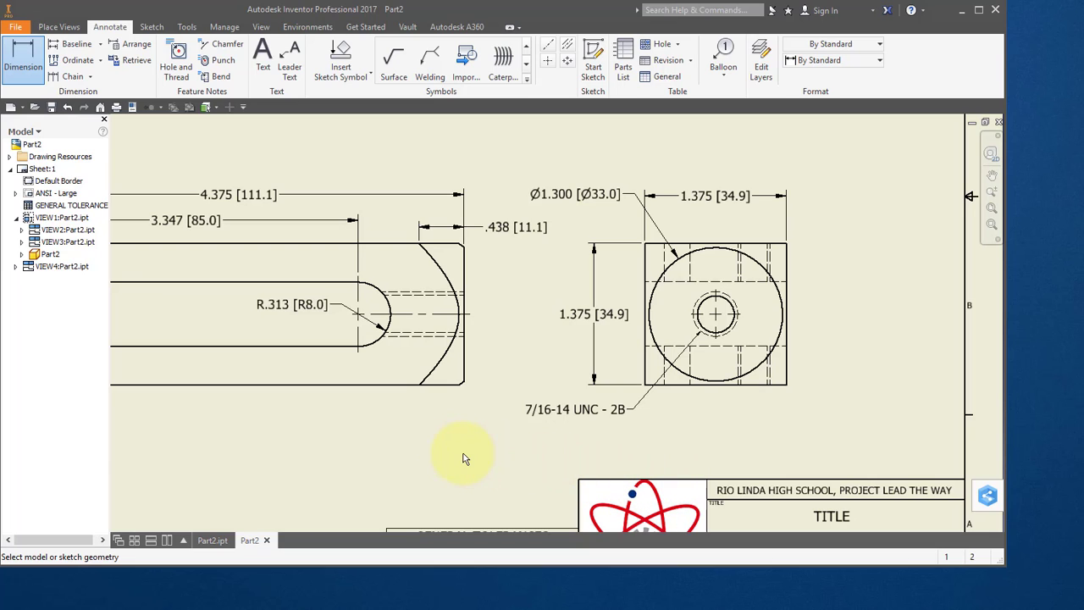
# Set the drawing's title to 25 HANDLE BODY in its iProperties summary.
pyautogui.scroll(-5, 399, 358)
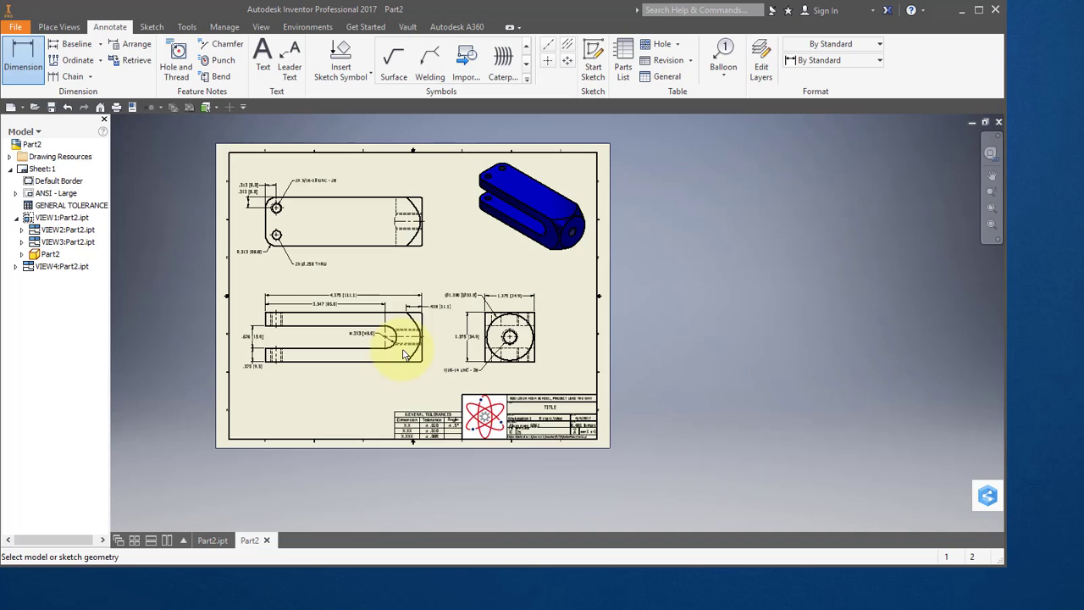
pyautogui.moveTo(404, 355)
pyautogui.mouseDown(button='middle')
pyautogui.moveTo(423, 363)
pyautogui.moveTo(408, 370)
pyautogui.mouseUp(button='middle')
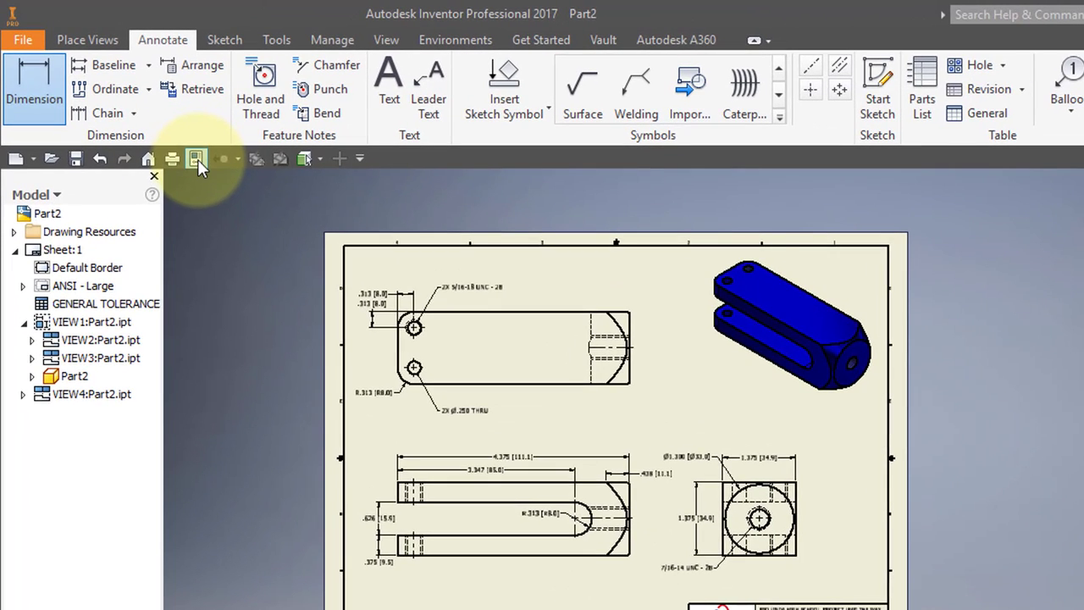
pyautogui.click(153, 124)
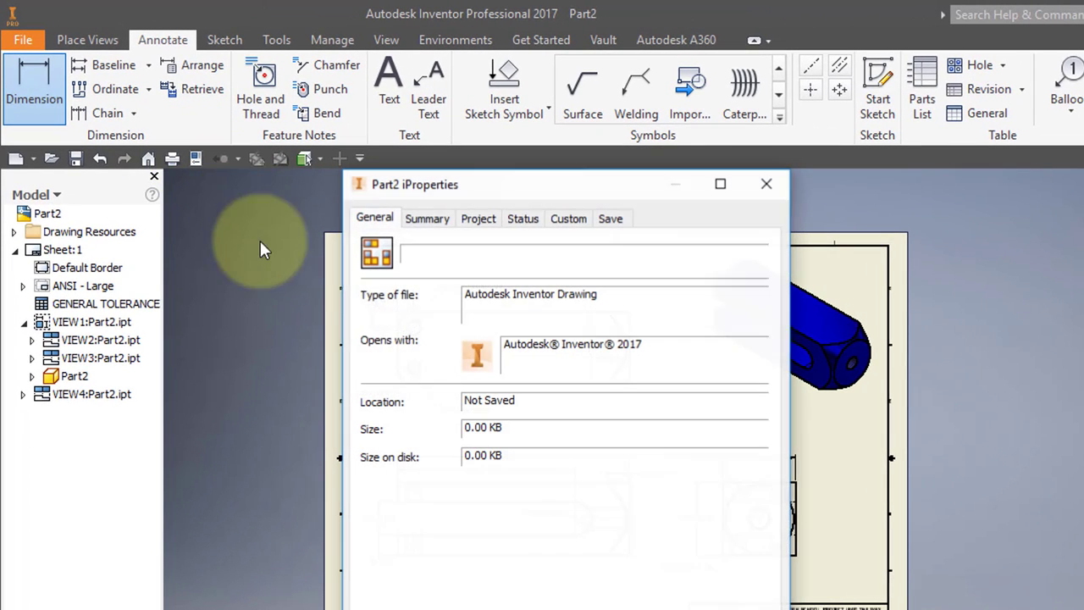
pyautogui.click(431, 219)
pyautogui.doubleClick(468, 246)
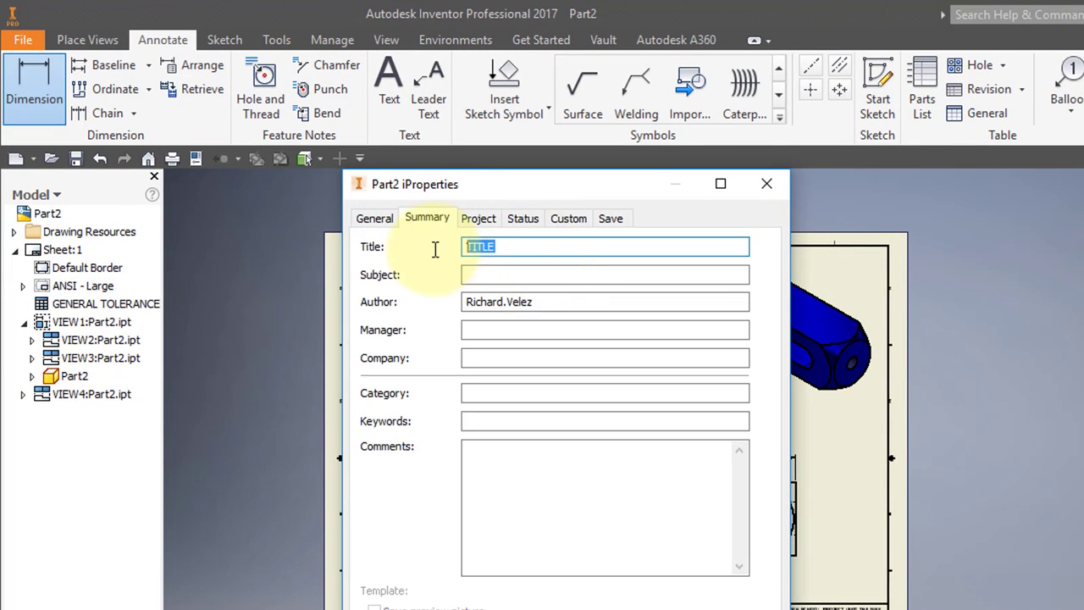
pyautogui.write('25')
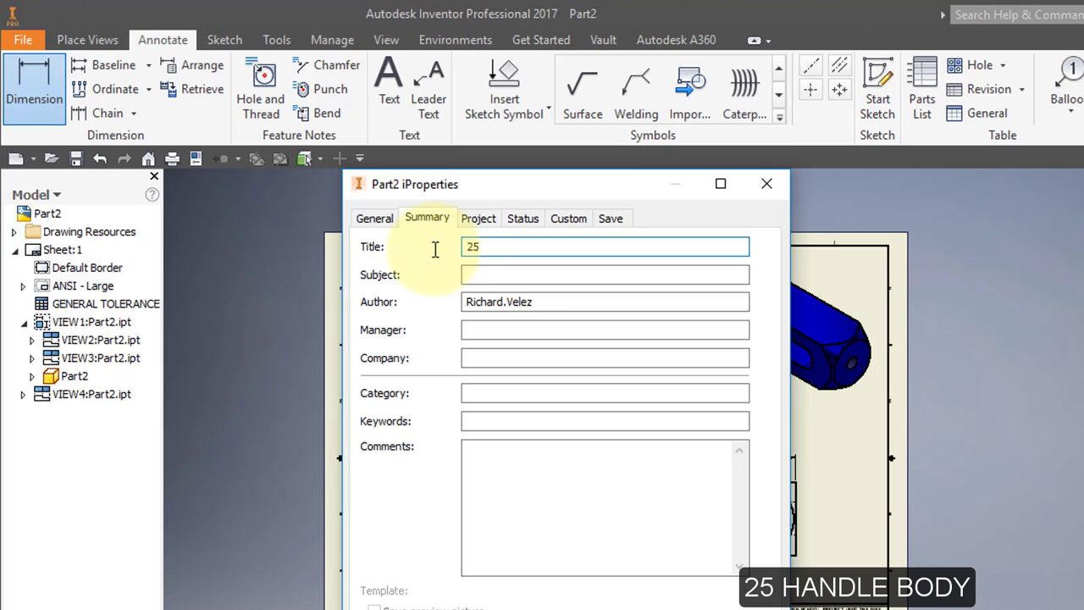
pyautogui.write(' HANDLE BODY')
pyautogui.click(526, 305)
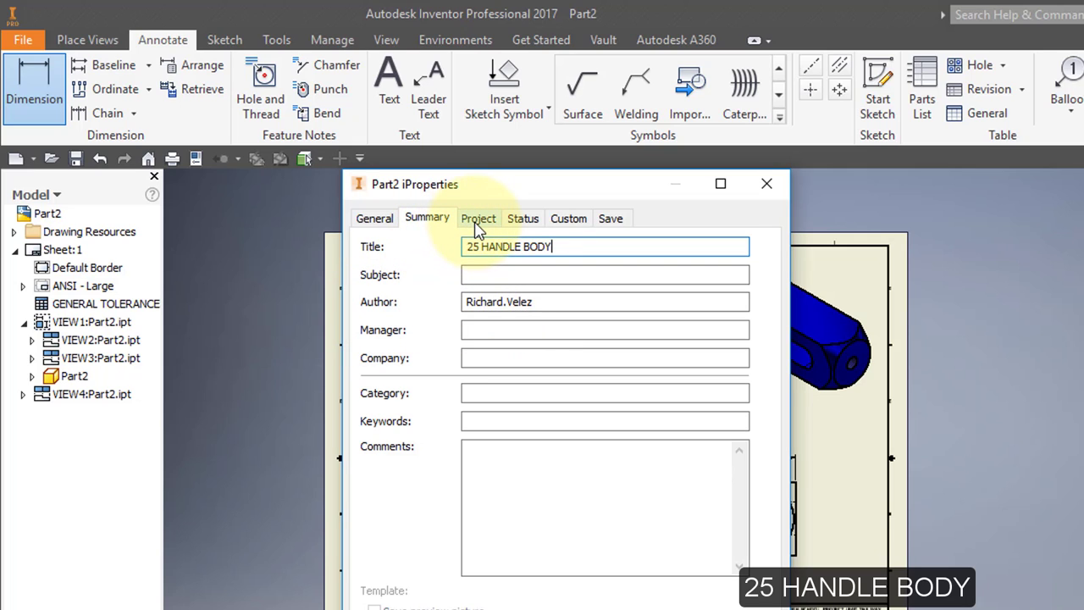
# Set the part number to 25 and the description to Handle Body in the project properties, and apply them.
pyautogui.click(479, 220)
pyautogui.click(519, 303)
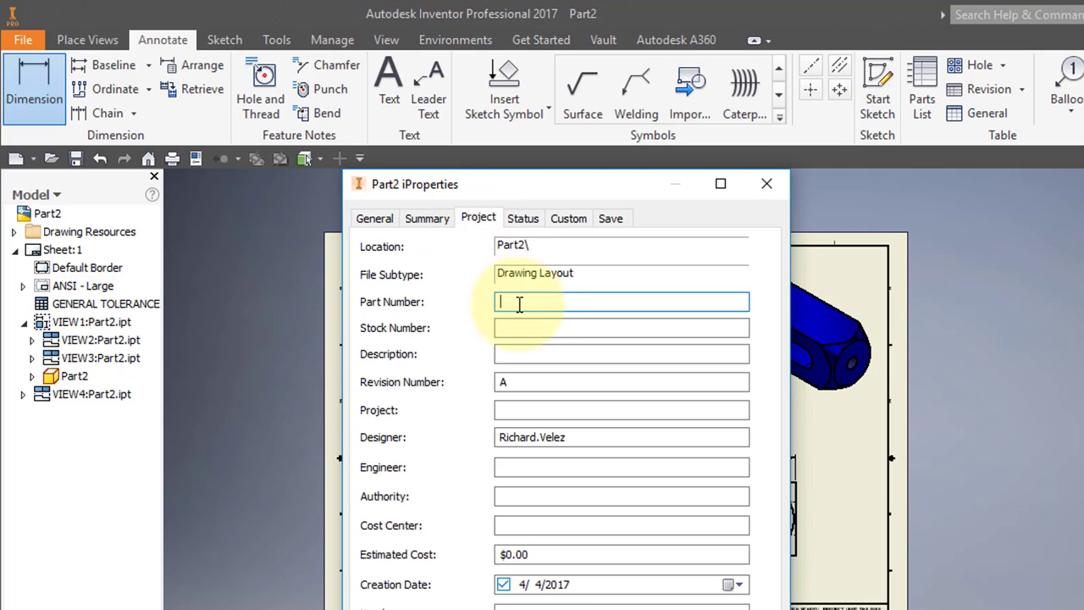
pyautogui.write('25')
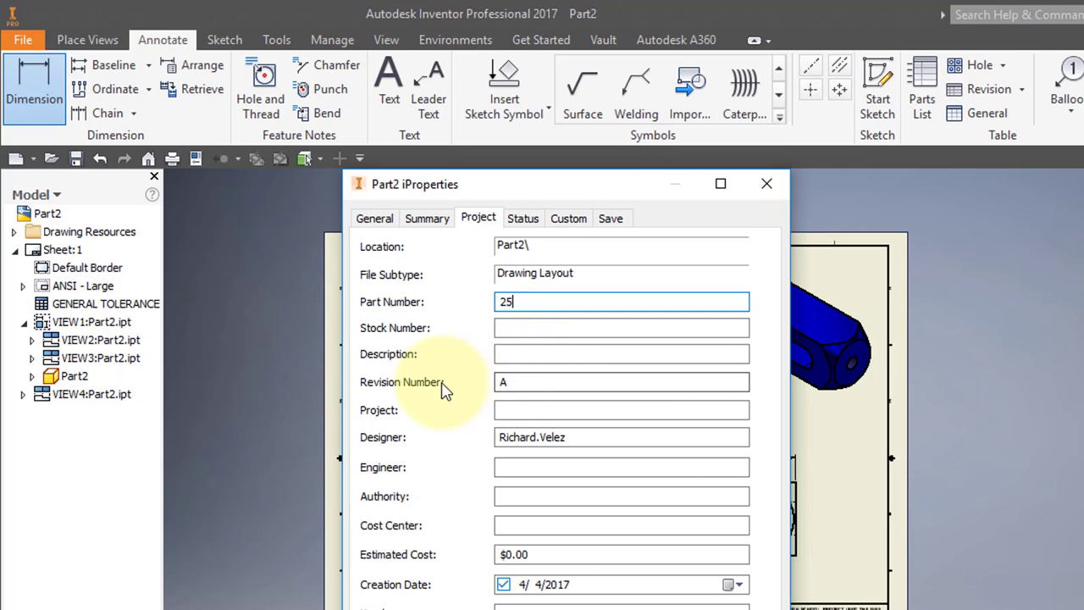
pyautogui.click(509, 358)
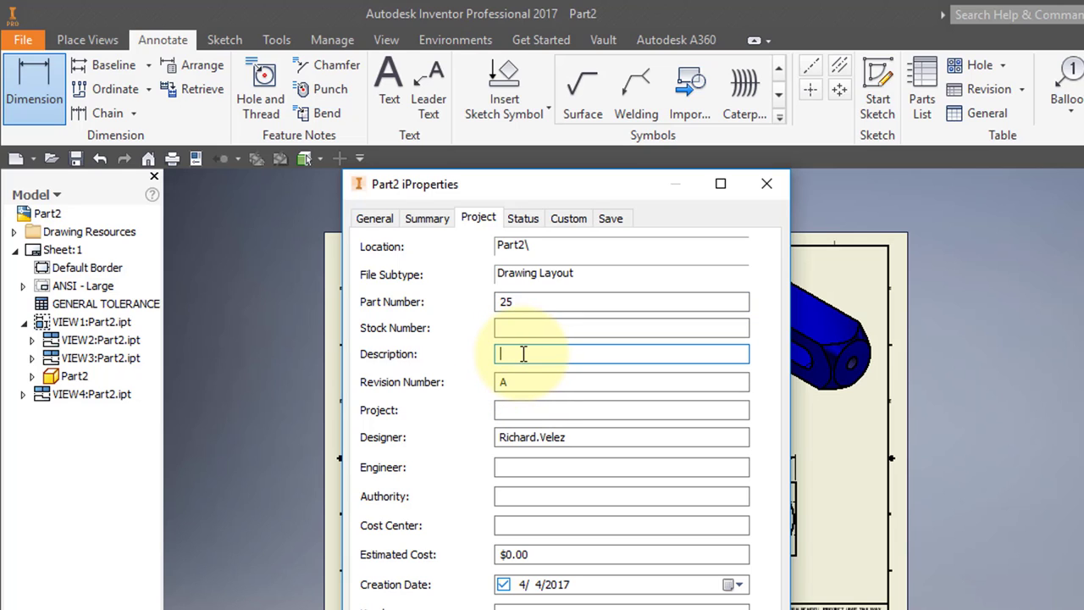
pyautogui.write('hAN')
pyautogui.press('BackSpace')
pyautogui.press('BackSpace')
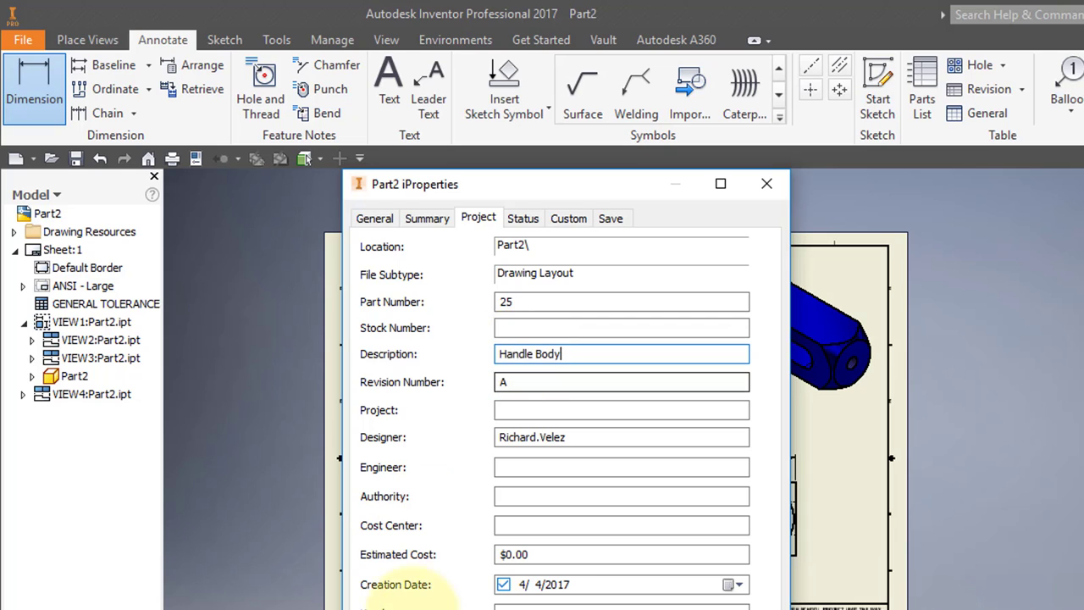
pyautogui.press('Return')
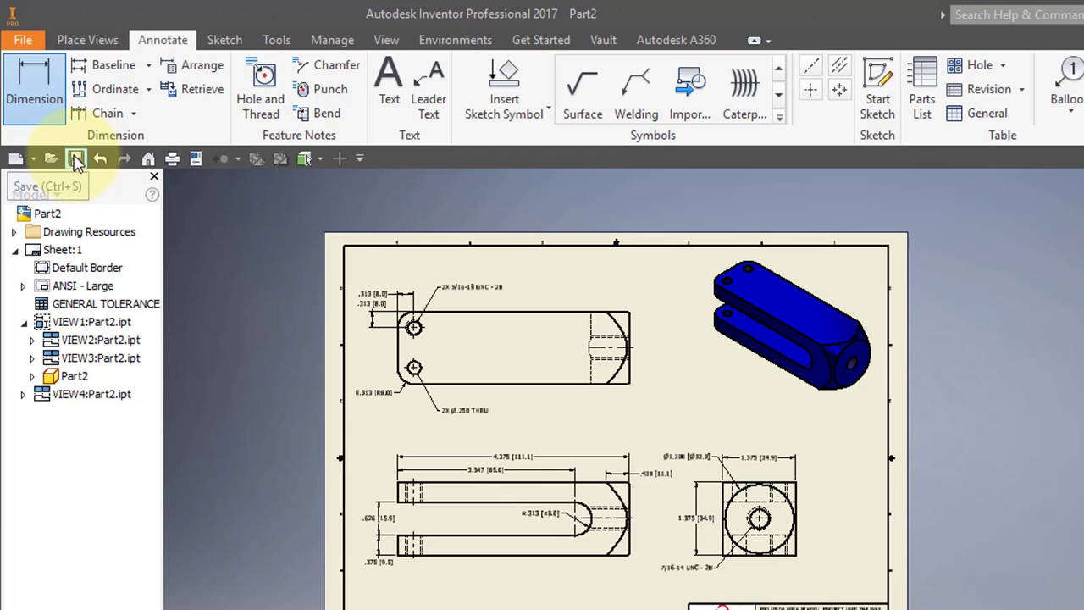
# Start exporting the drawing in PDF format.
pyautogui.click(23, 39)
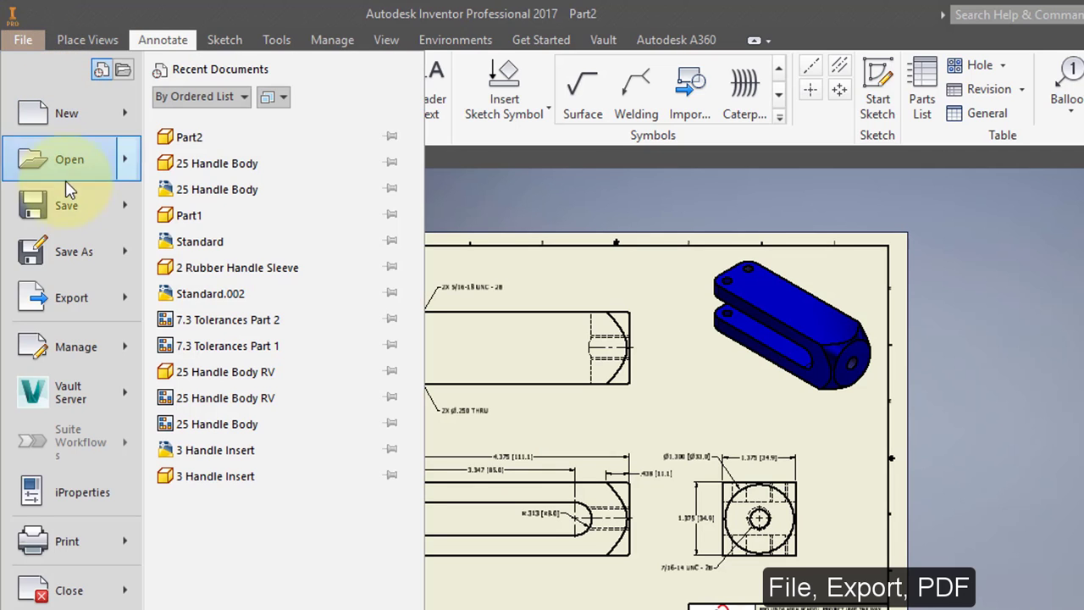
pyautogui.click(66, 302)
pyautogui.click(243, 256)
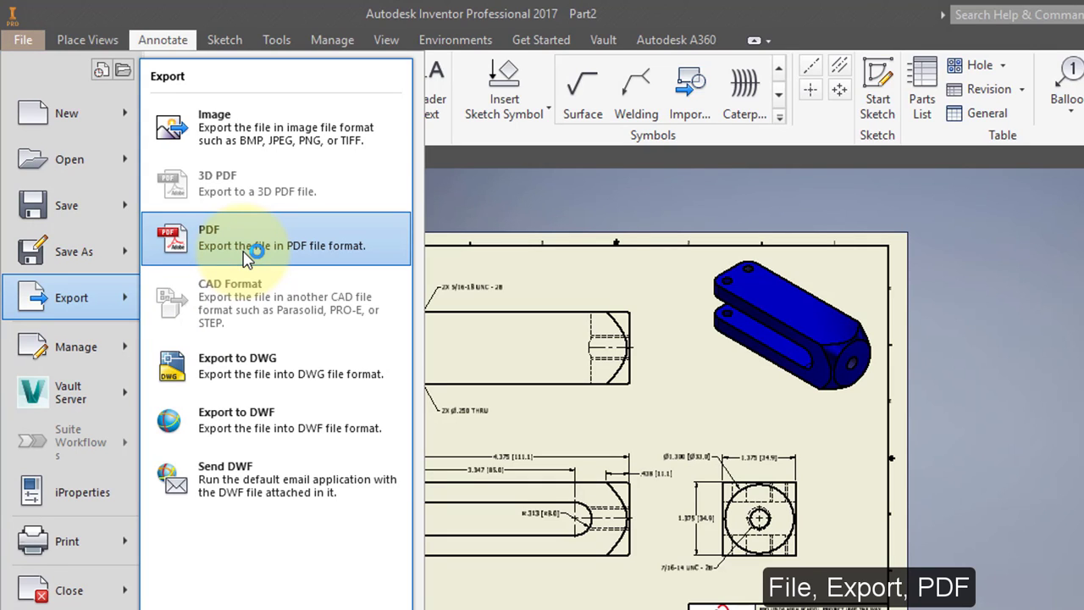